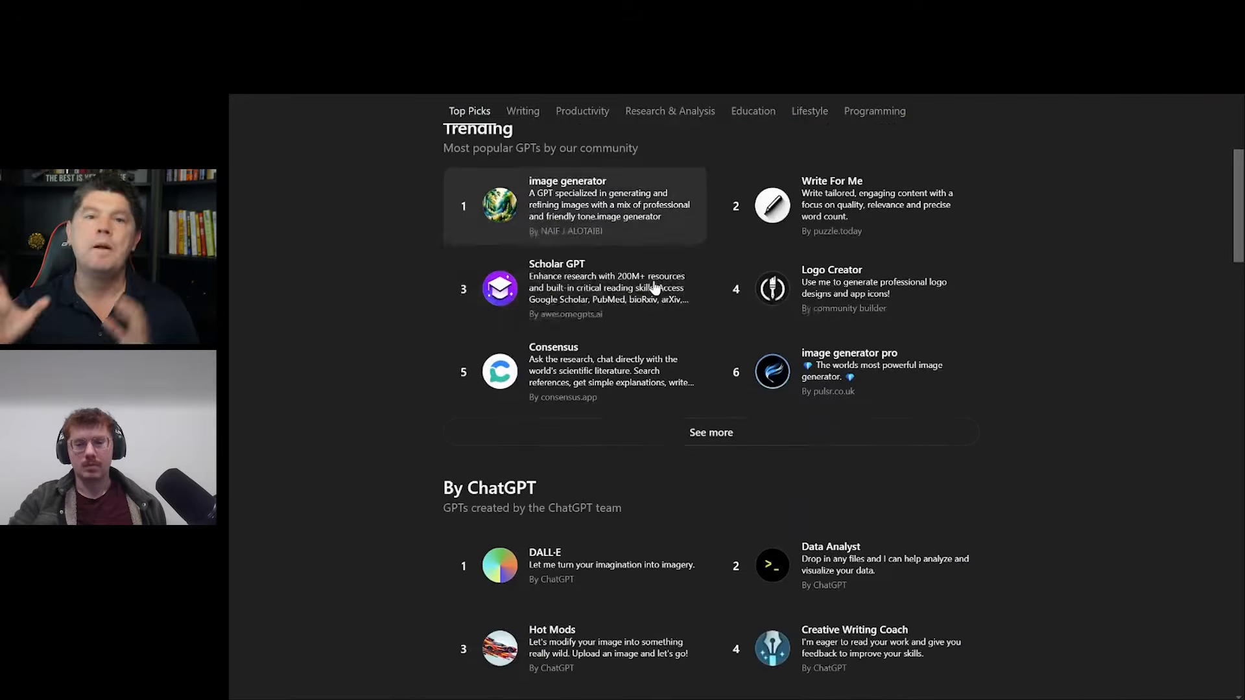
# Search the GPT store for "descript"
pyautogui.scroll(-2, 665, 288)
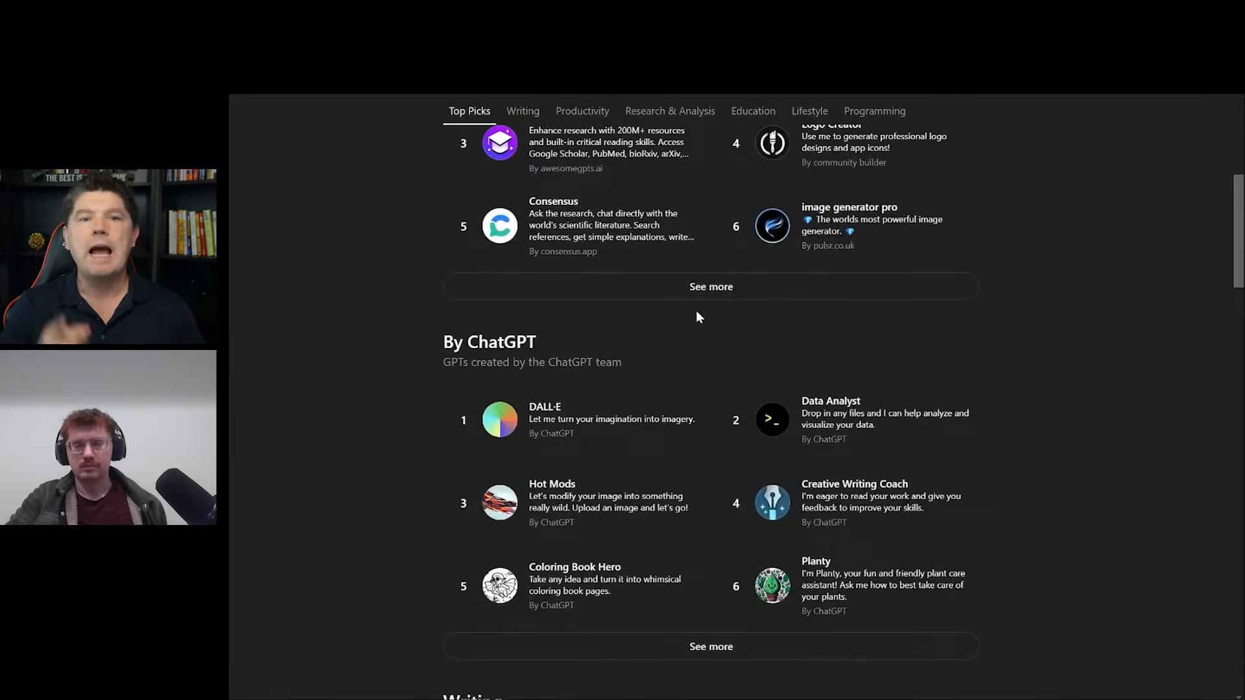
pyautogui.scroll(-1, 699, 309)
pyautogui.scroll(8, 702, 302)
pyautogui.scroll(2, 705, 304)
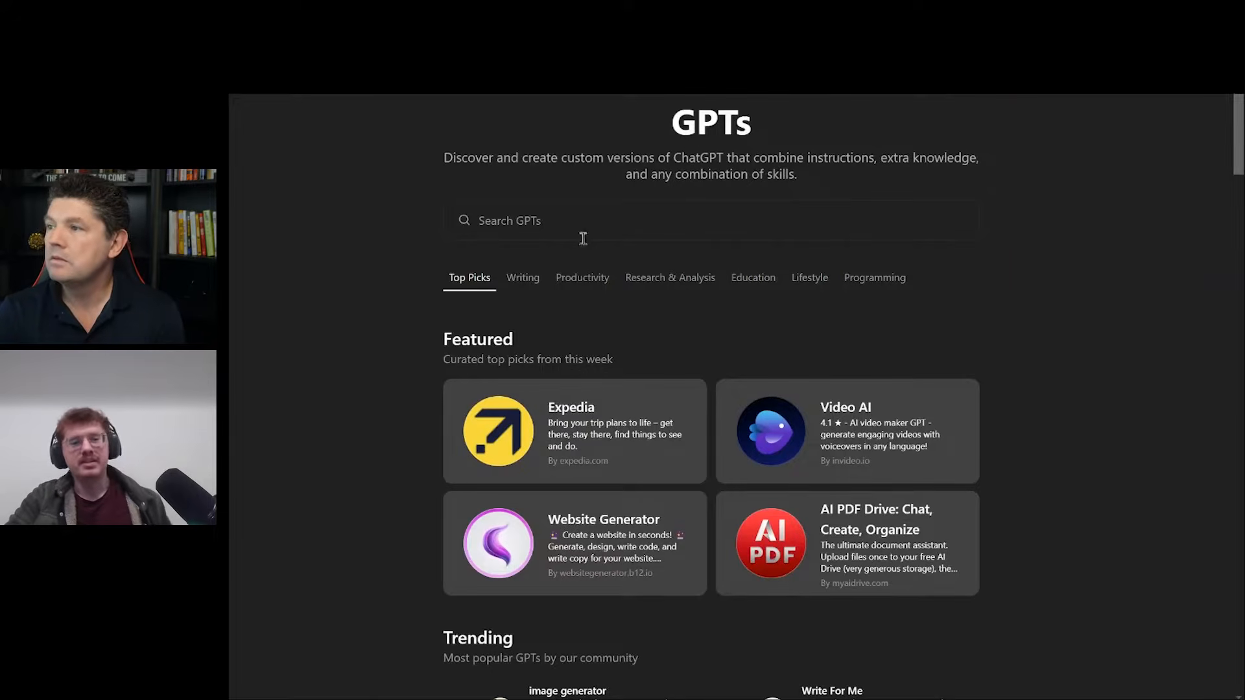
pyautogui.click(526, 227)
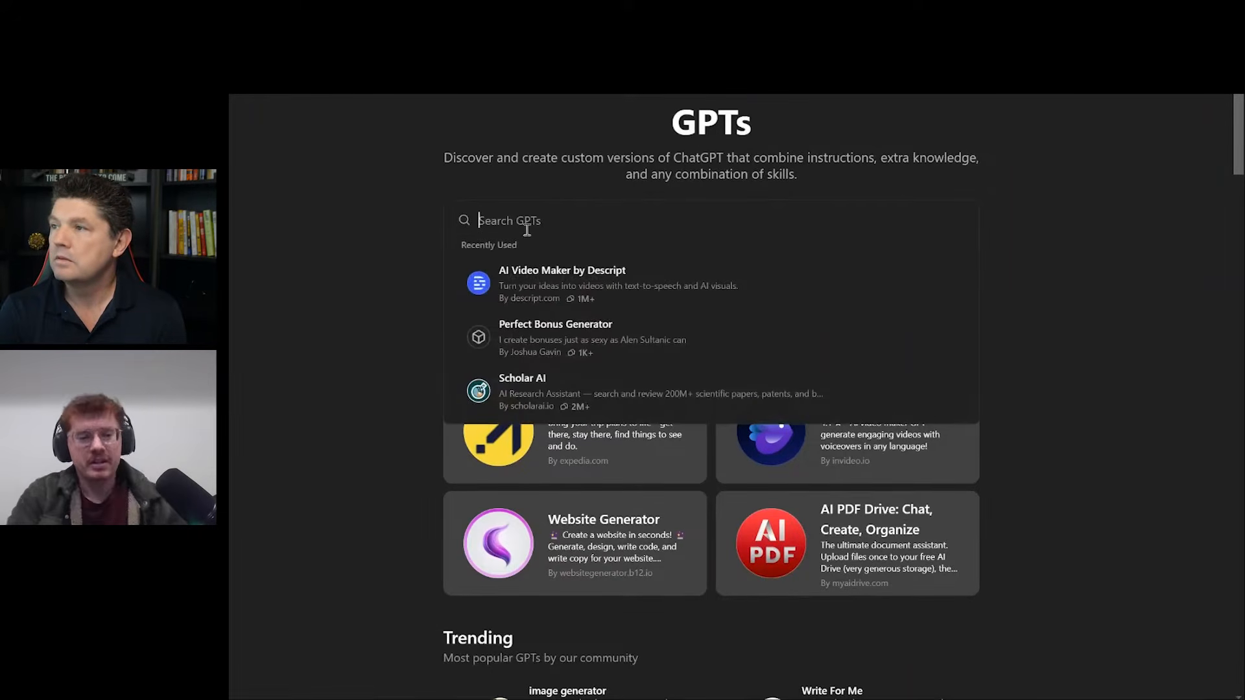
pyautogui.write('descript')
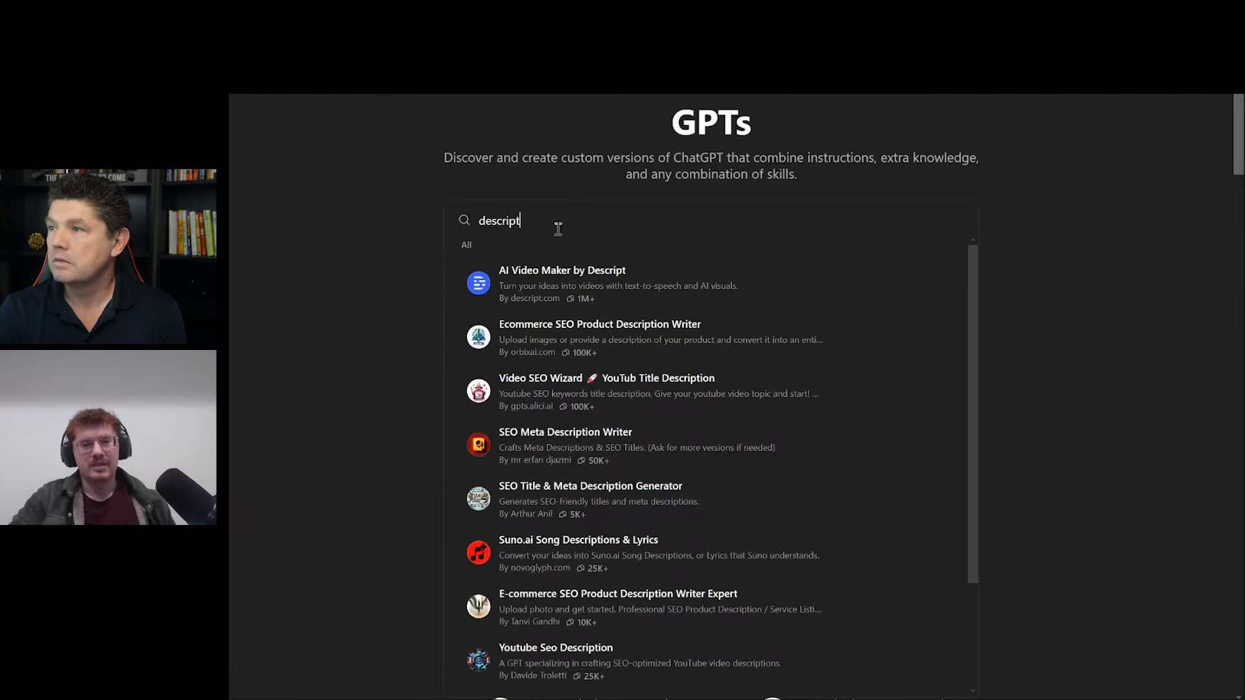
# Open the details of AI Video Maker by Descript and start a chat with it
pyautogui.click(546, 288)
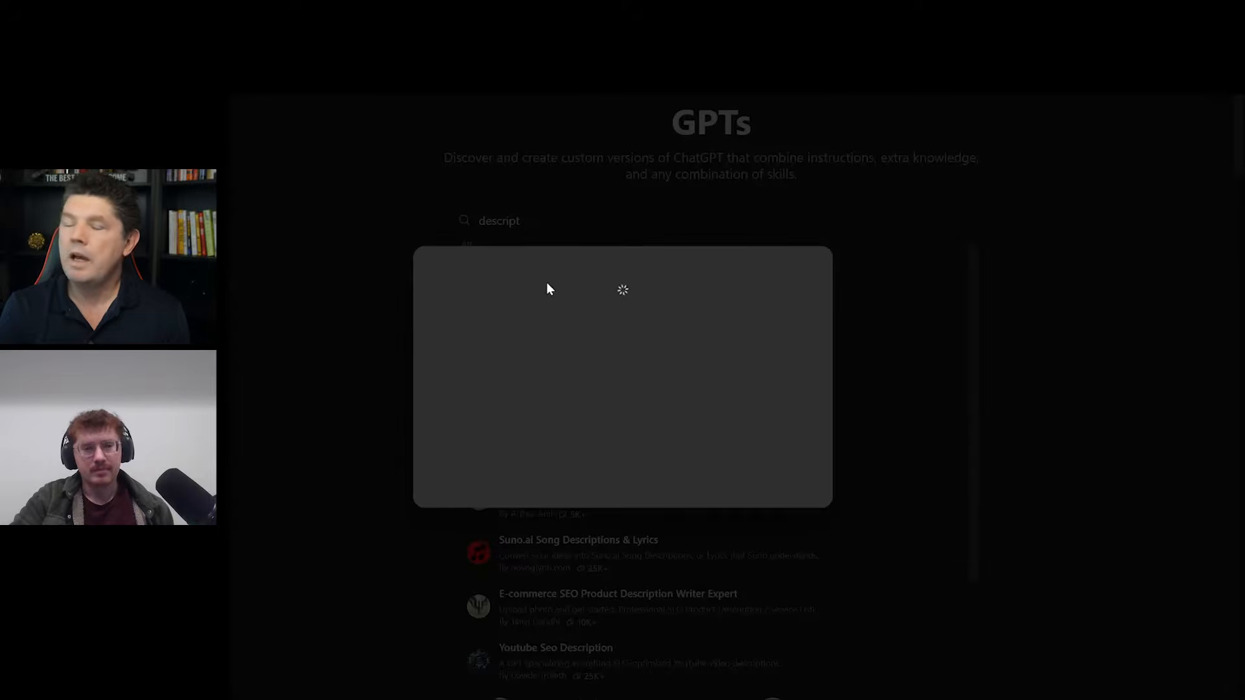
pyautogui.scroll(-4, 701, 460)
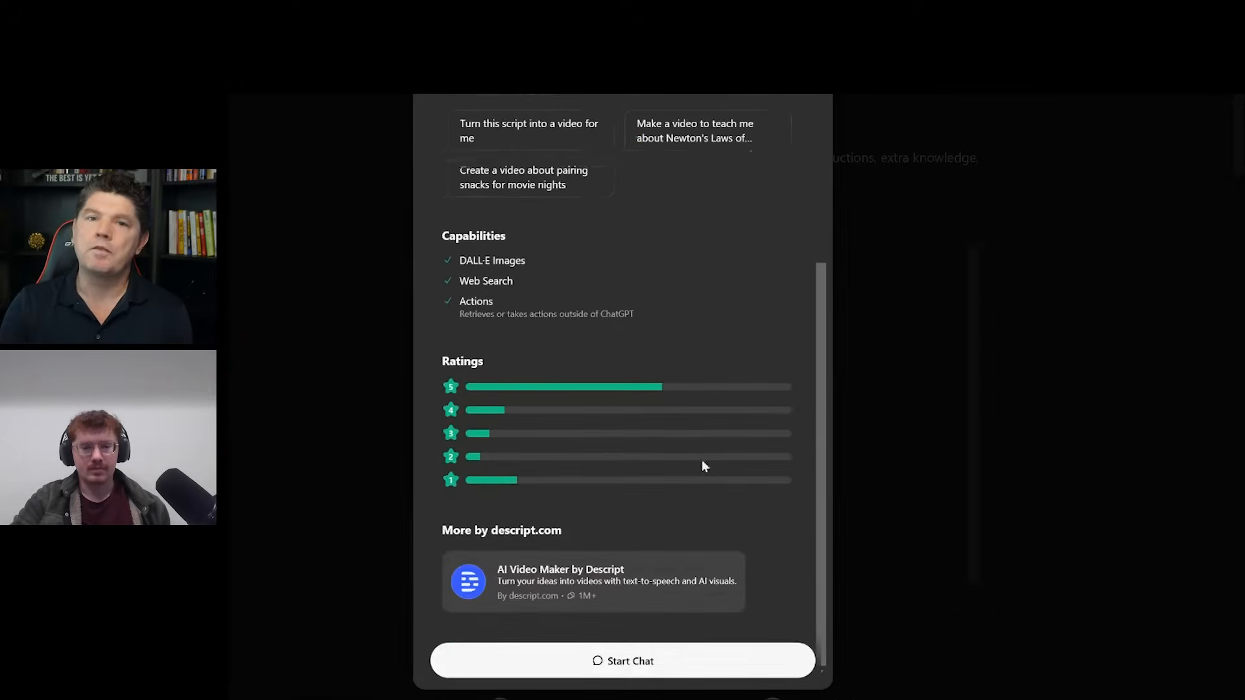
pyautogui.click(657, 663)
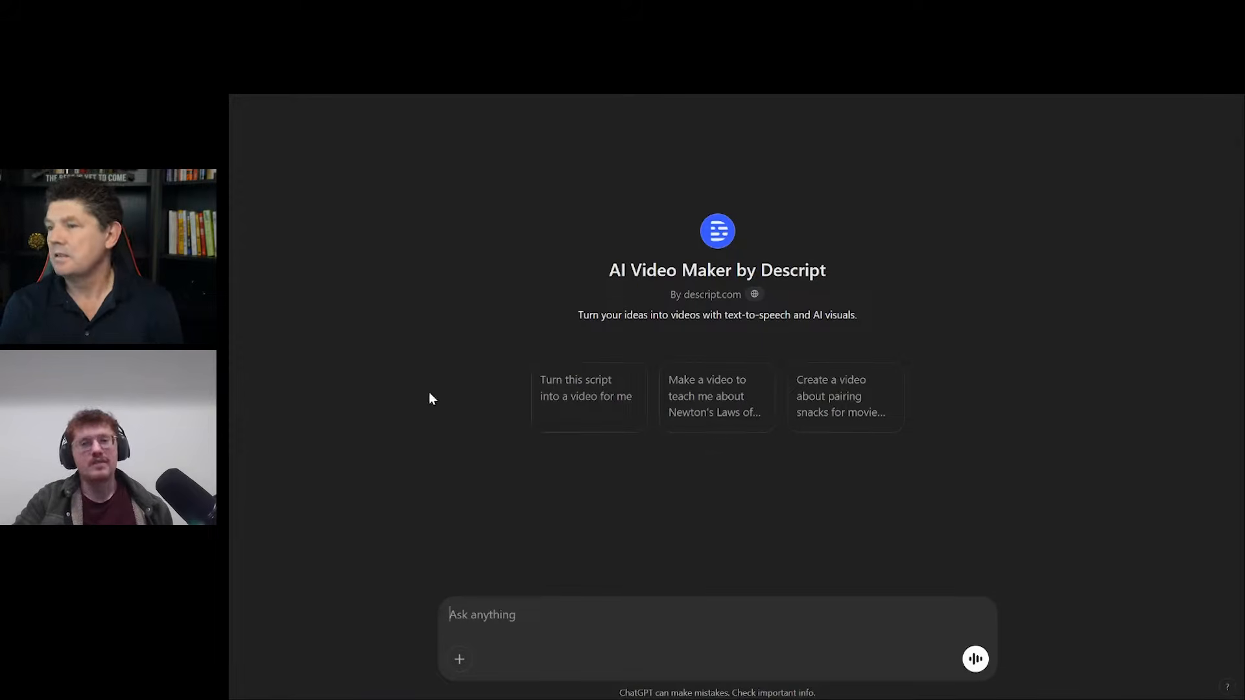
# Send the prompt "Can you help me make a video going over the story of Ryan Reynold's career as an entrepreneur?"
pyautogui.moveTo(517, 334); pyautogui.dragTo(704, 332)
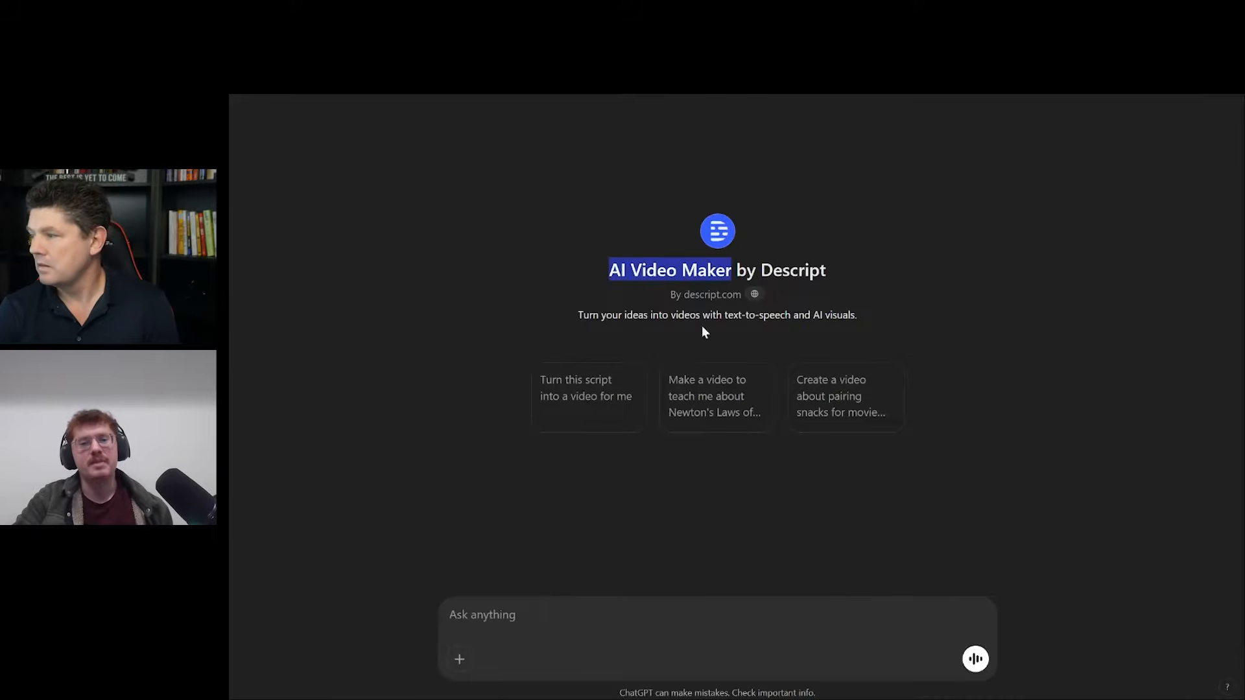
pyautogui.click(514, 610)
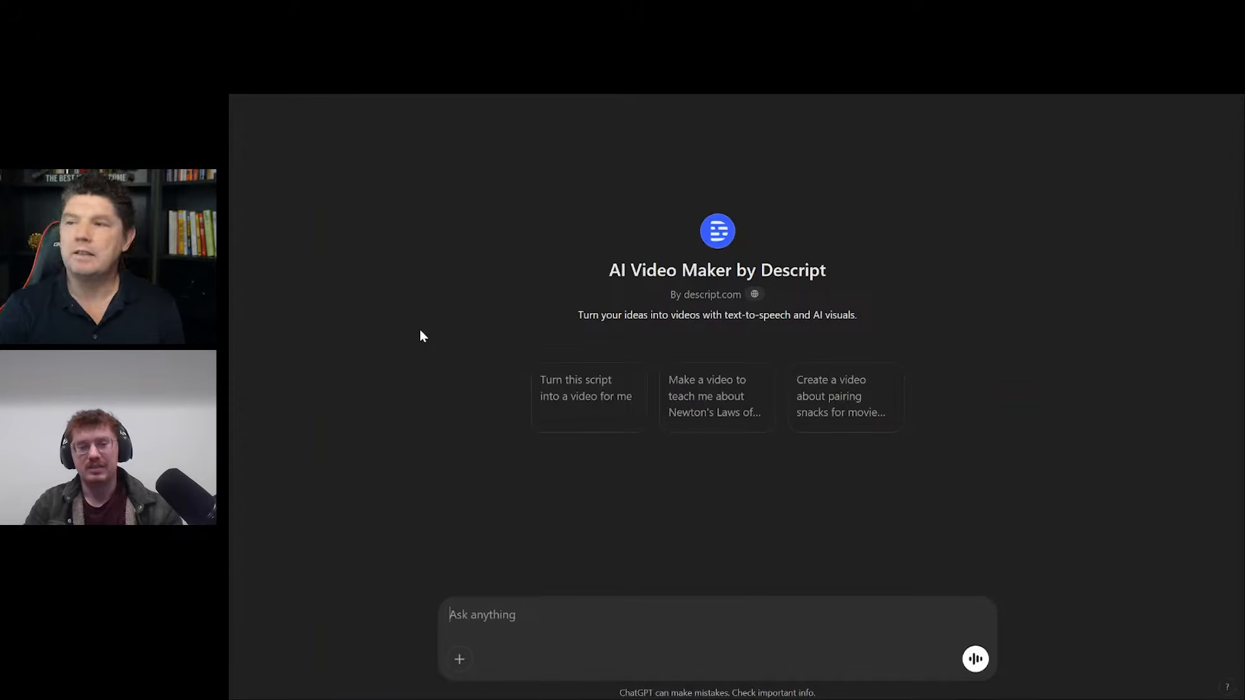
pyautogui.write('Can')
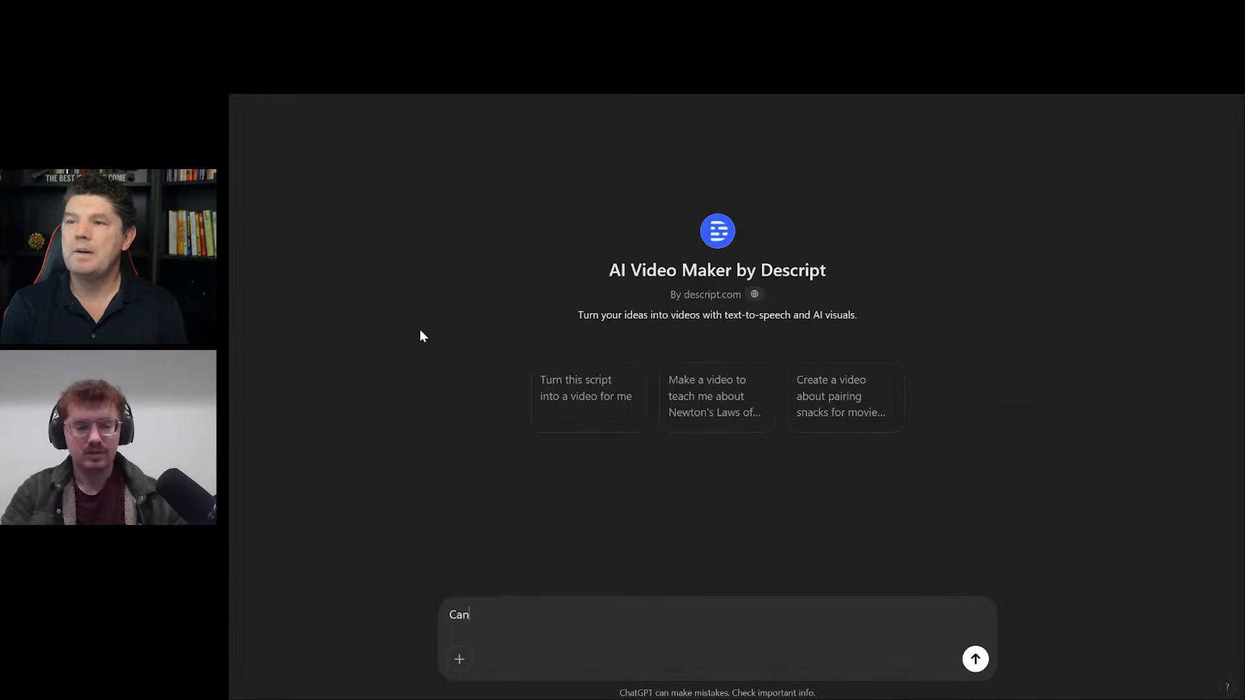
pyautogui.write(' you help me make ')
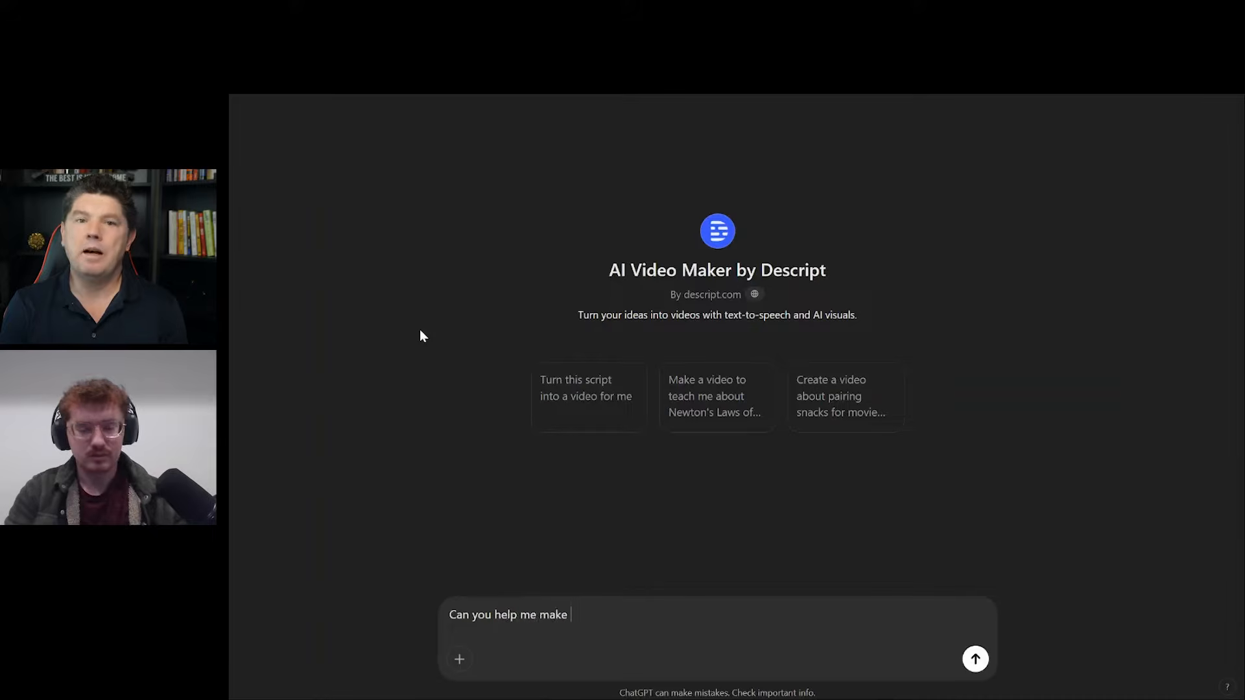
pyautogui.write('a video going over the ')
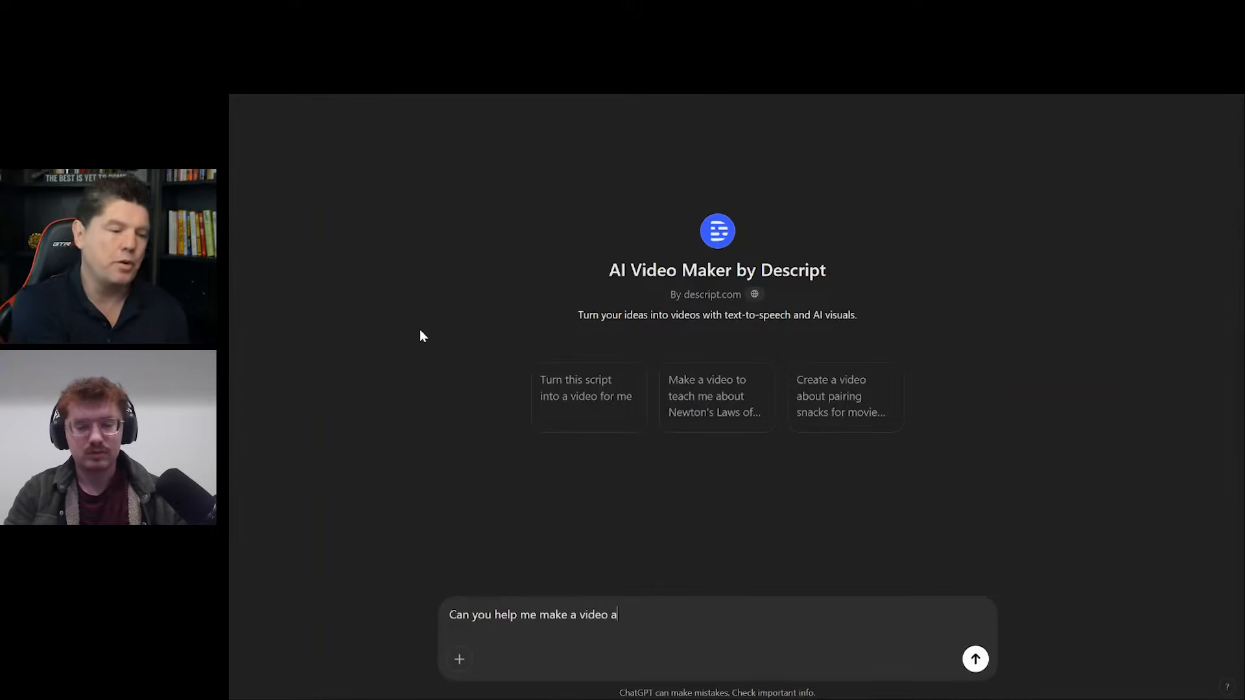
pyautogui.write('st')
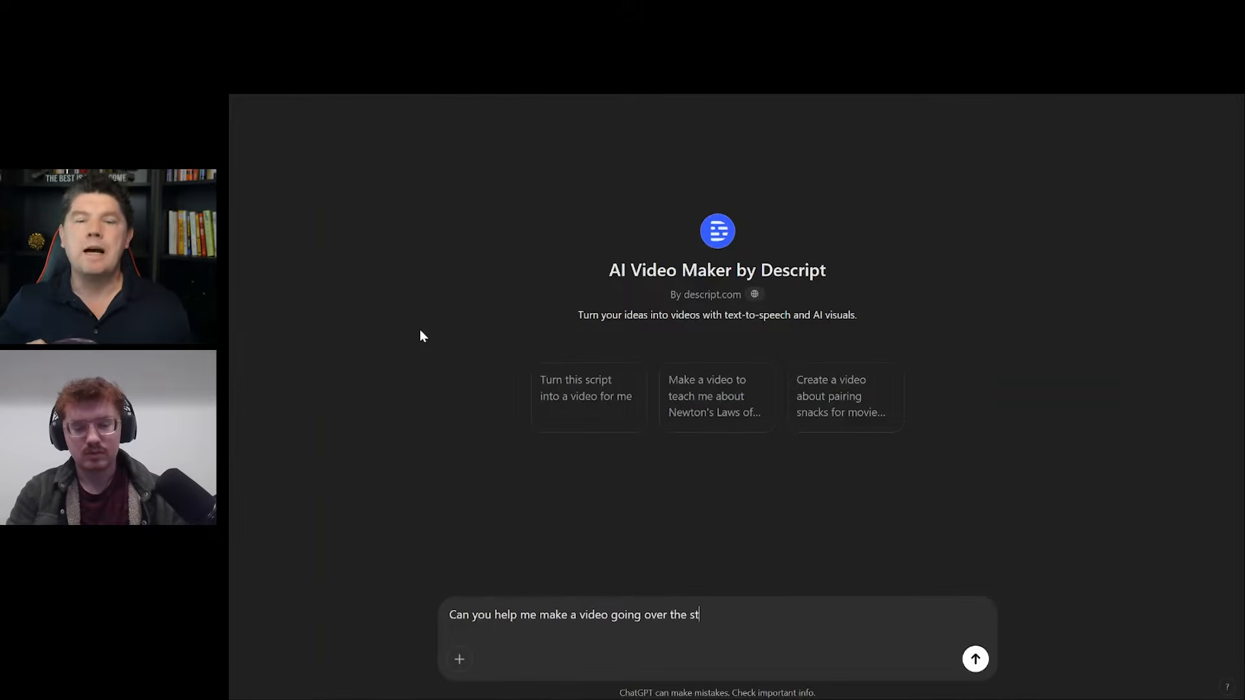
pyautogui.write('ory of Ryan')
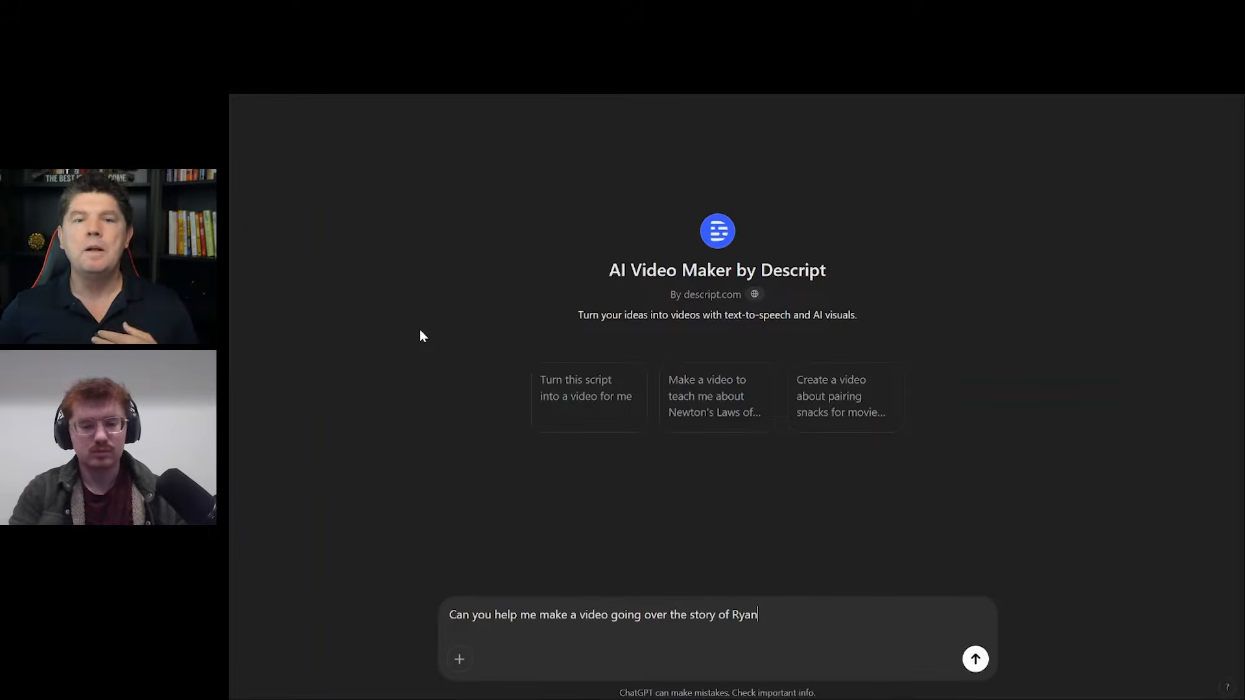
pyautogui.write(" Reynold's ")
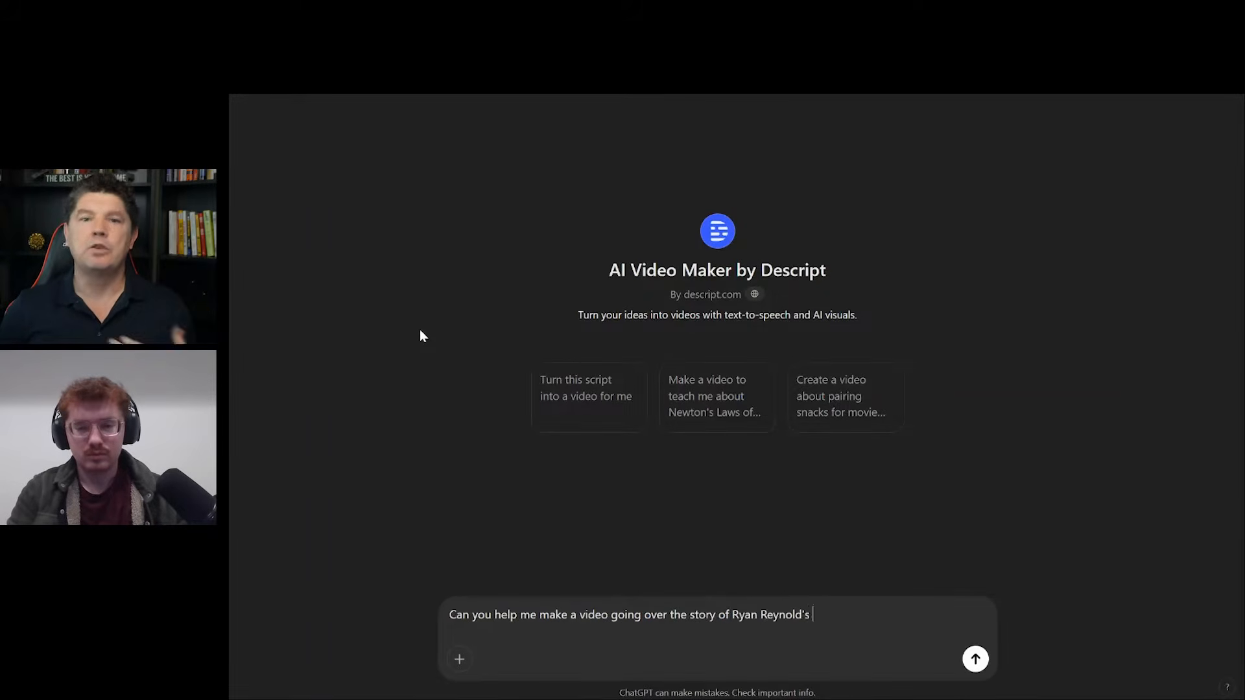
pyautogui.write('career as an e')
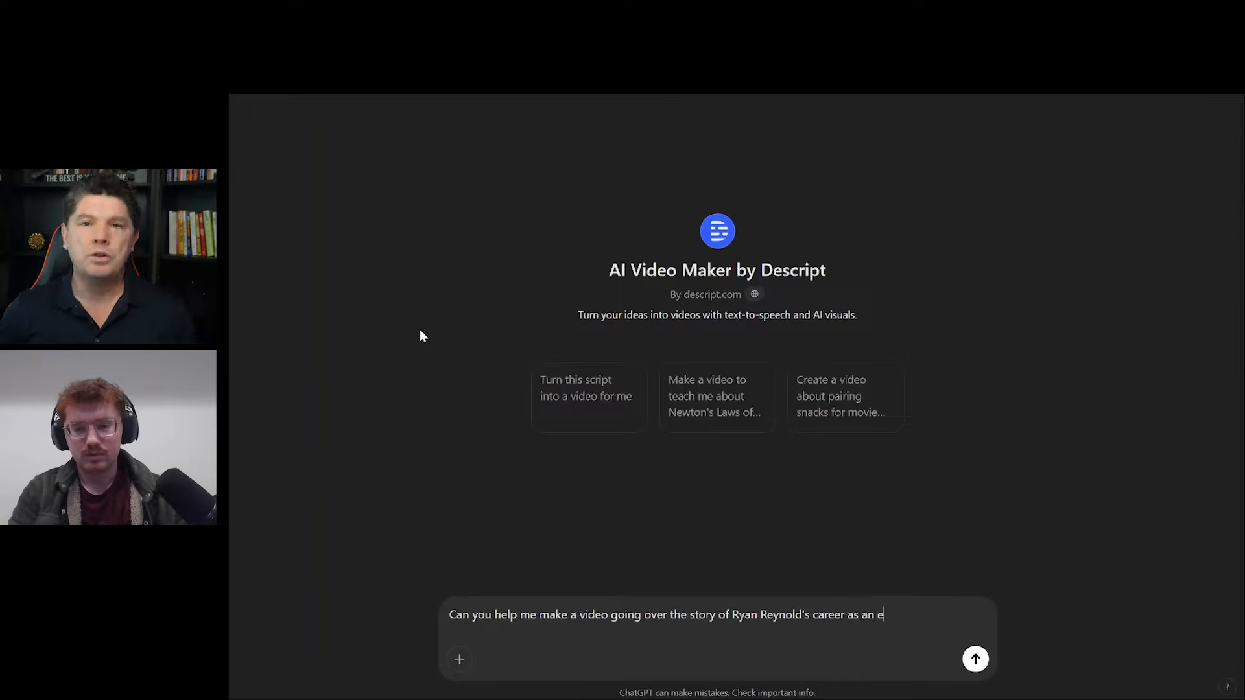
pyautogui.write('ntrepreneur?')
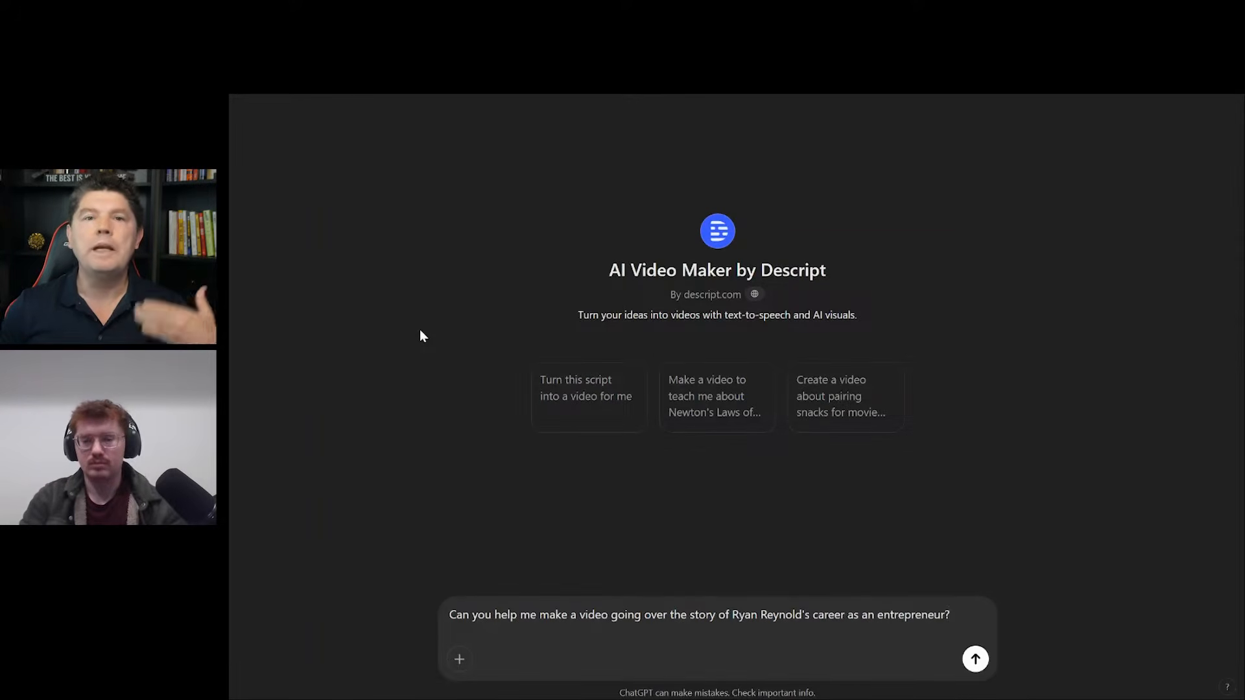
pyautogui.press('Return')
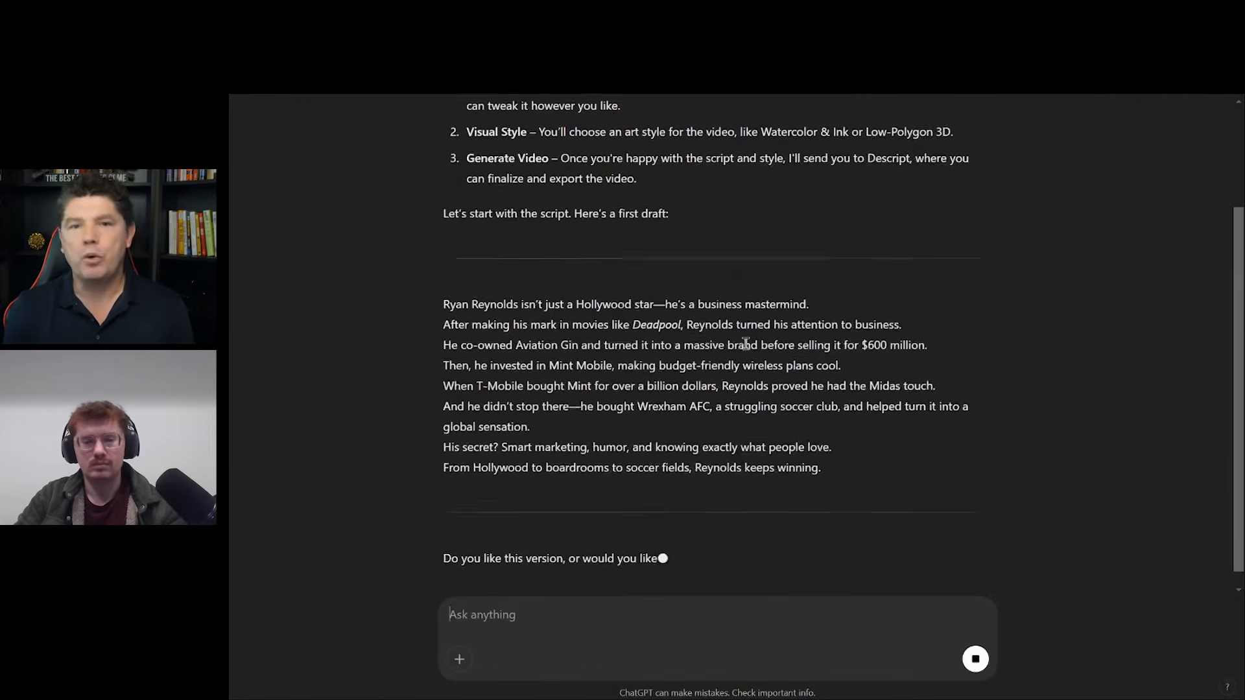
# Draft the follow-up message "Can you be more comprehensive? This is a bit too general." without sending it
pyautogui.write('C')
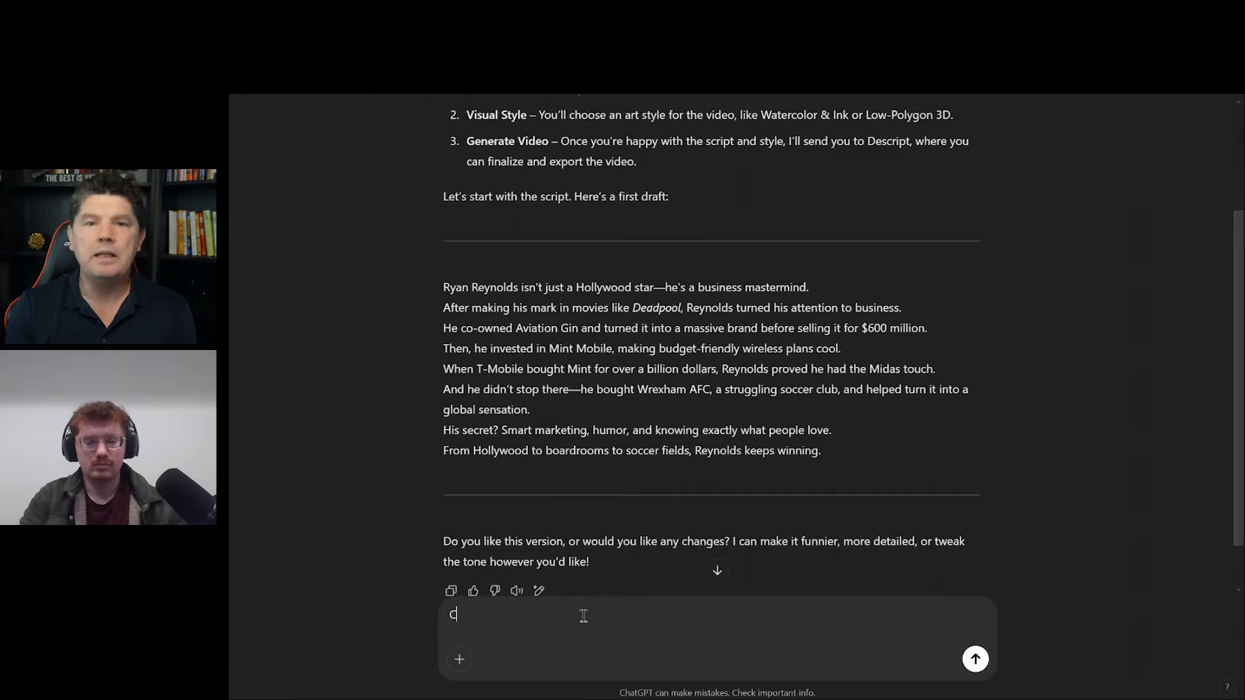
pyautogui.write('an you be more comprehensive? This is ')
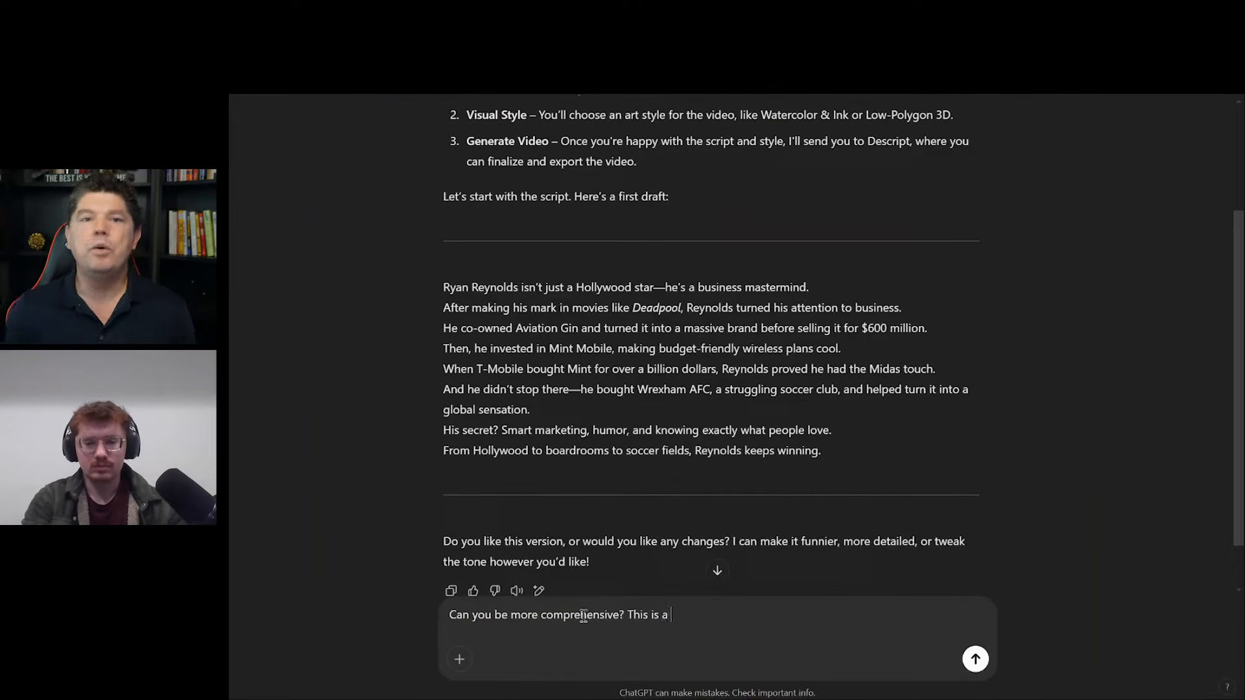
pyautogui.write('a bit too ge')
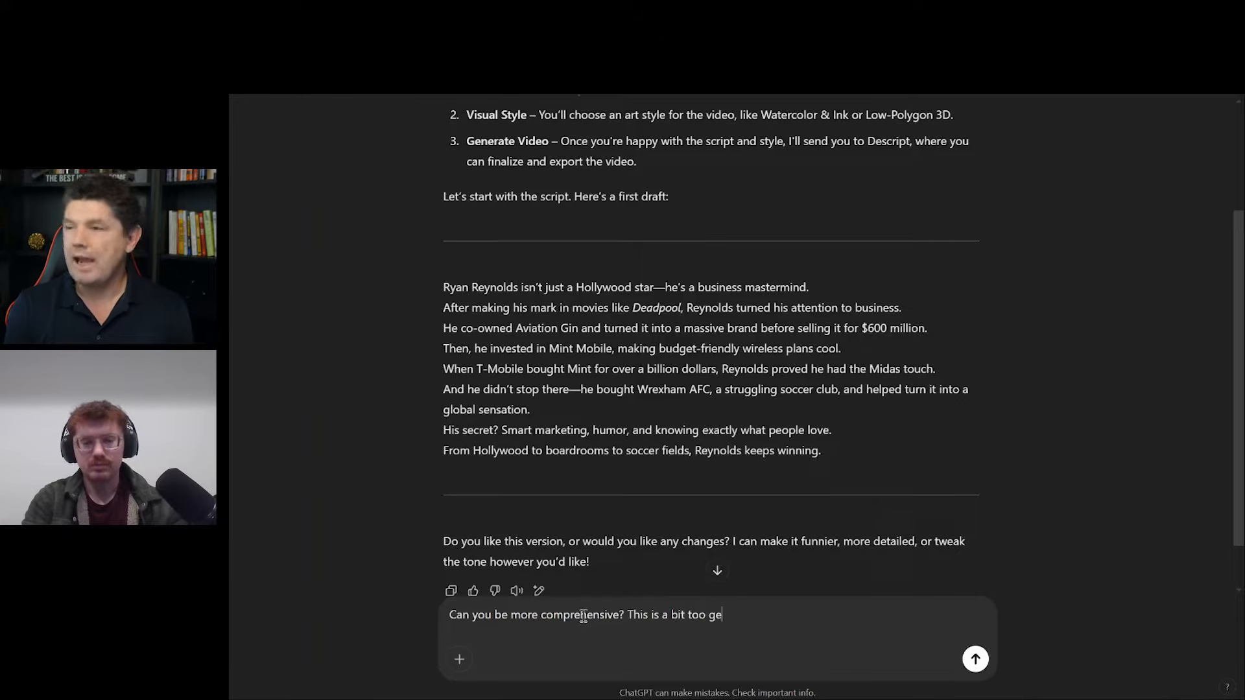
pyautogui.write('neral')
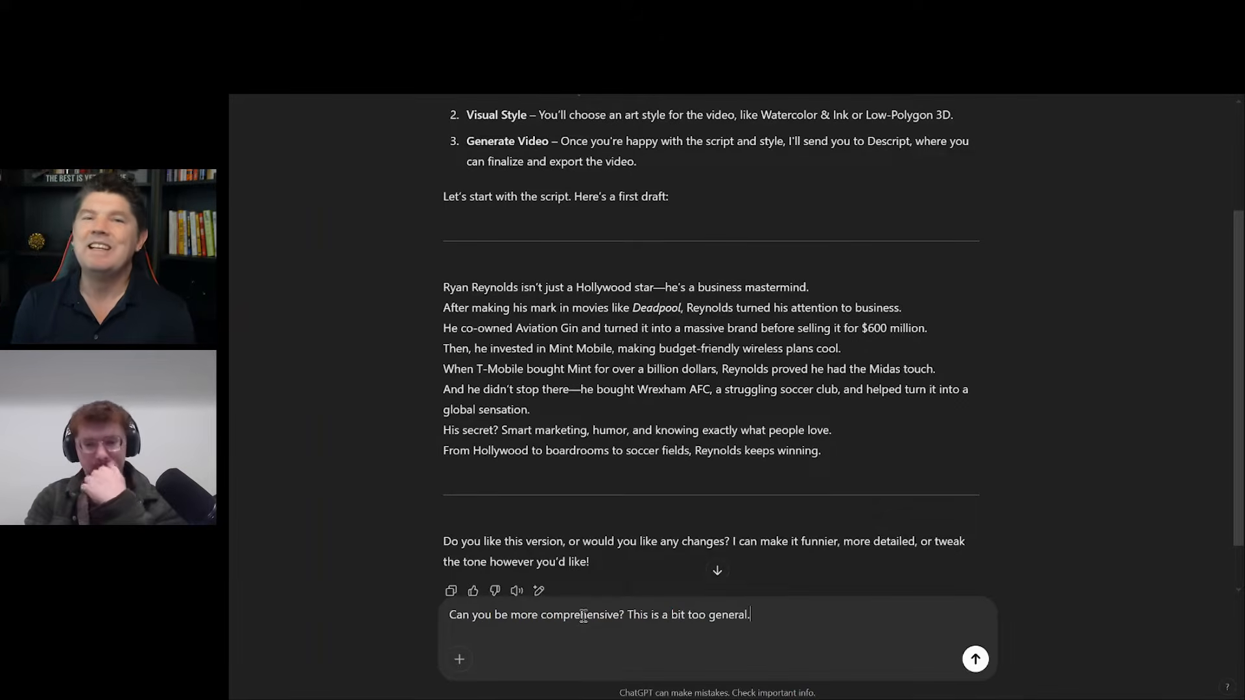
# Review the original video request and the first script draft about Ryan Reynolds, from the opening lines to the closing question
pyautogui.scroll(1, 713, 548)
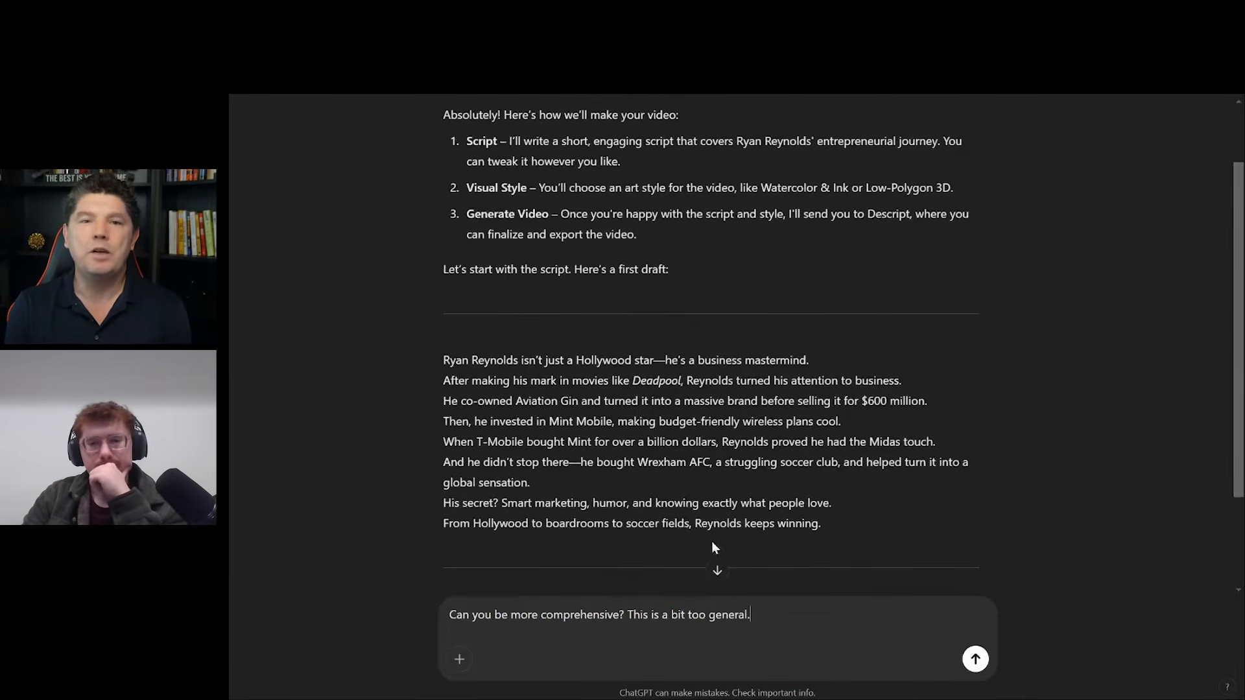
pyautogui.scroll(1, 684, 517)
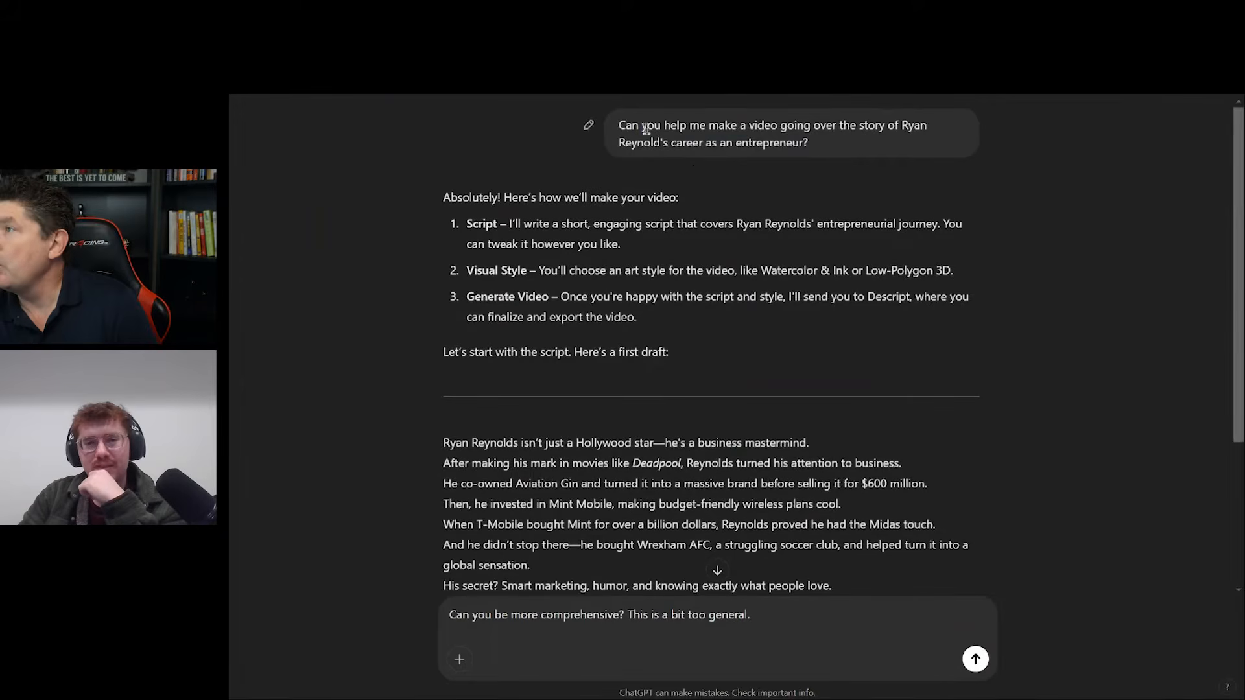
pyautogui.moveTo(642, 127); pyautogui.dragTo(821, 130)
pyautogui.click(835, 129)
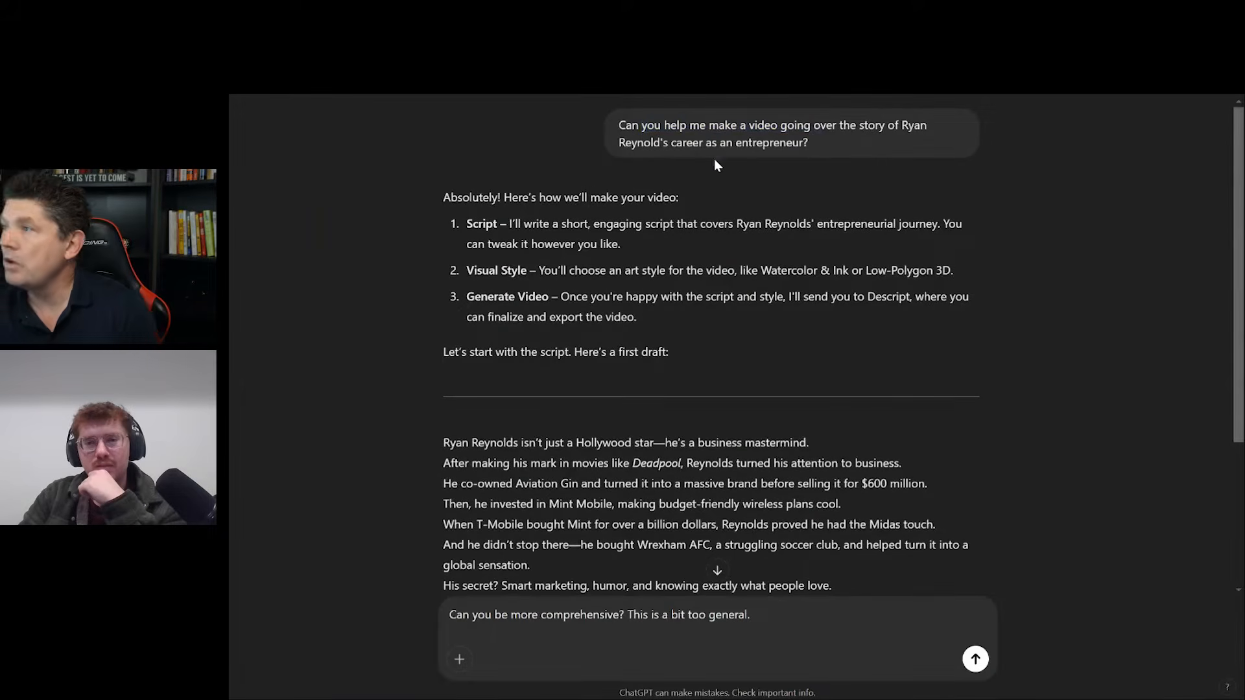
pyautogui.scroll(-2, 675, 237)
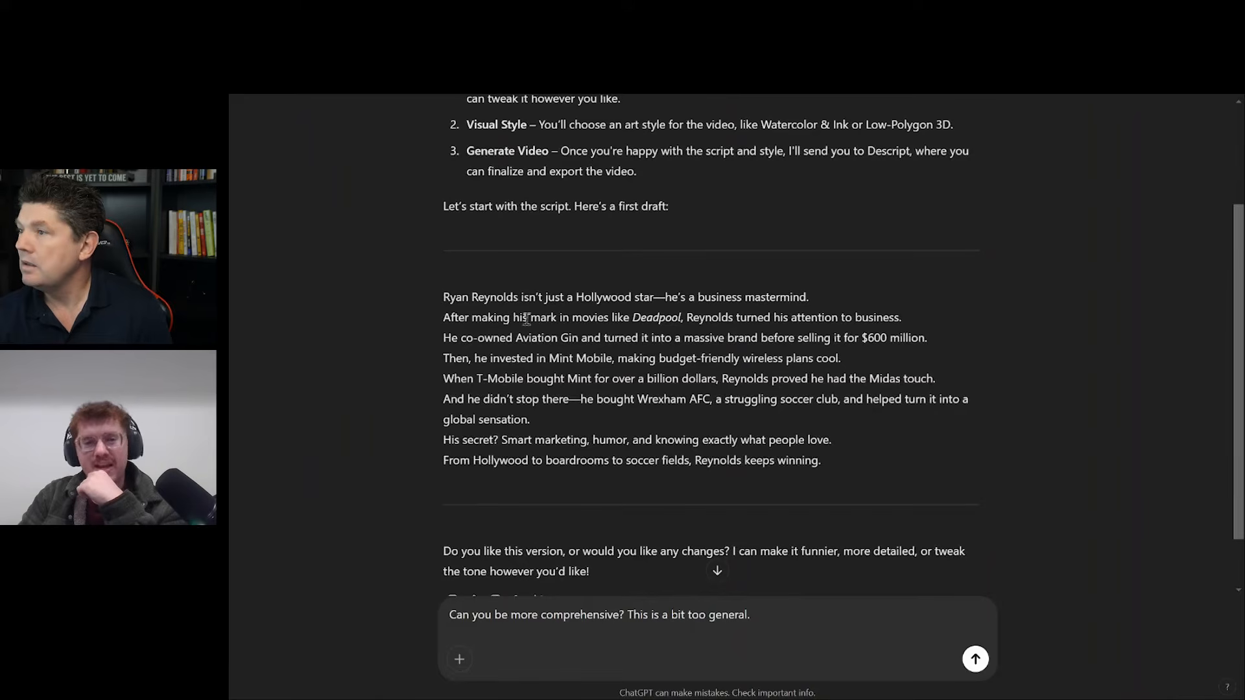
pyautogui.moveTo(444, 293); pyautogui.dragTo(551, 339)
pyautogui.click(574, 354)
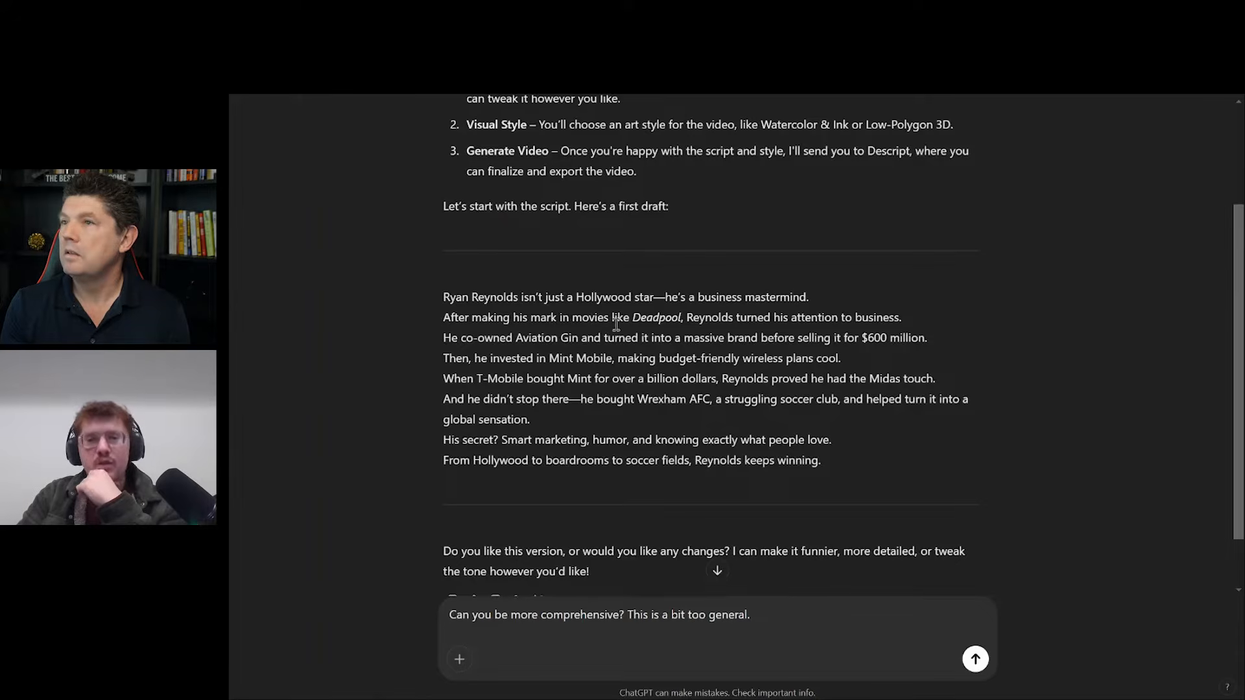
pyautogui.scroll(-1, 666, 374)
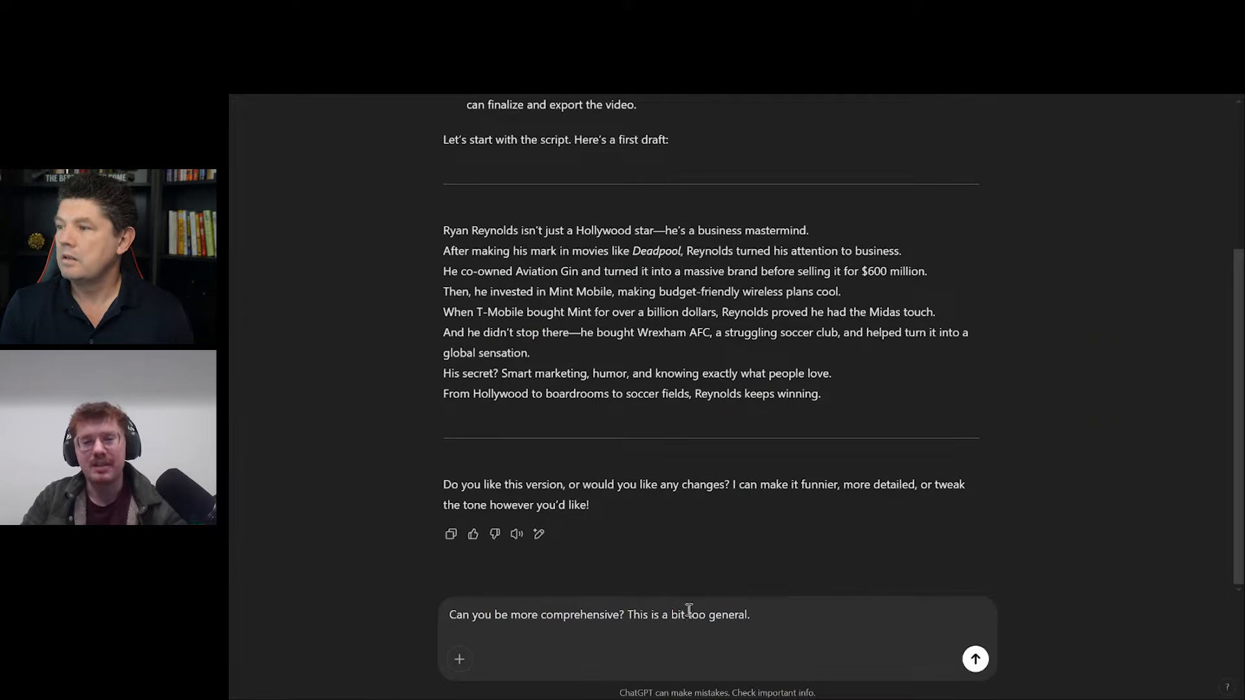
# Append "Please make the script longer. Make a script that walks through his career, successes and failures, as an entrepreneur in chronological order." and send the message
pyautogui.write('Please make the s')
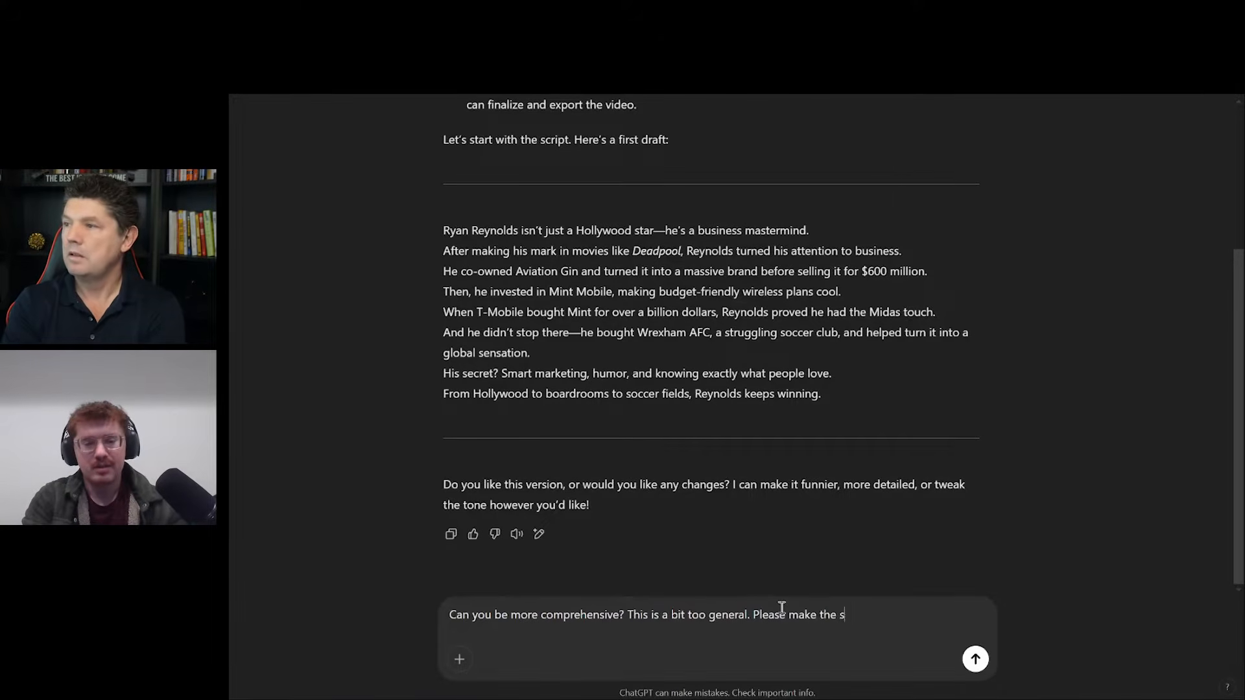
pyautogui.write('cript longer')
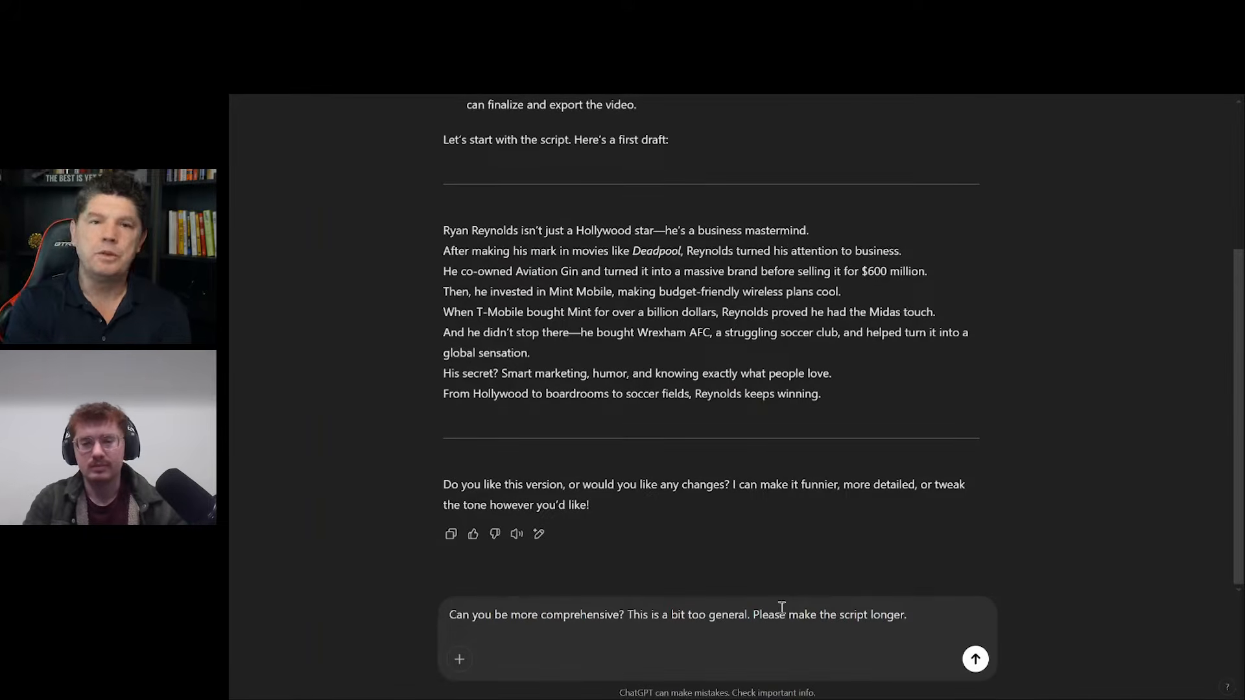
pyautogui.write('. Make a script t')
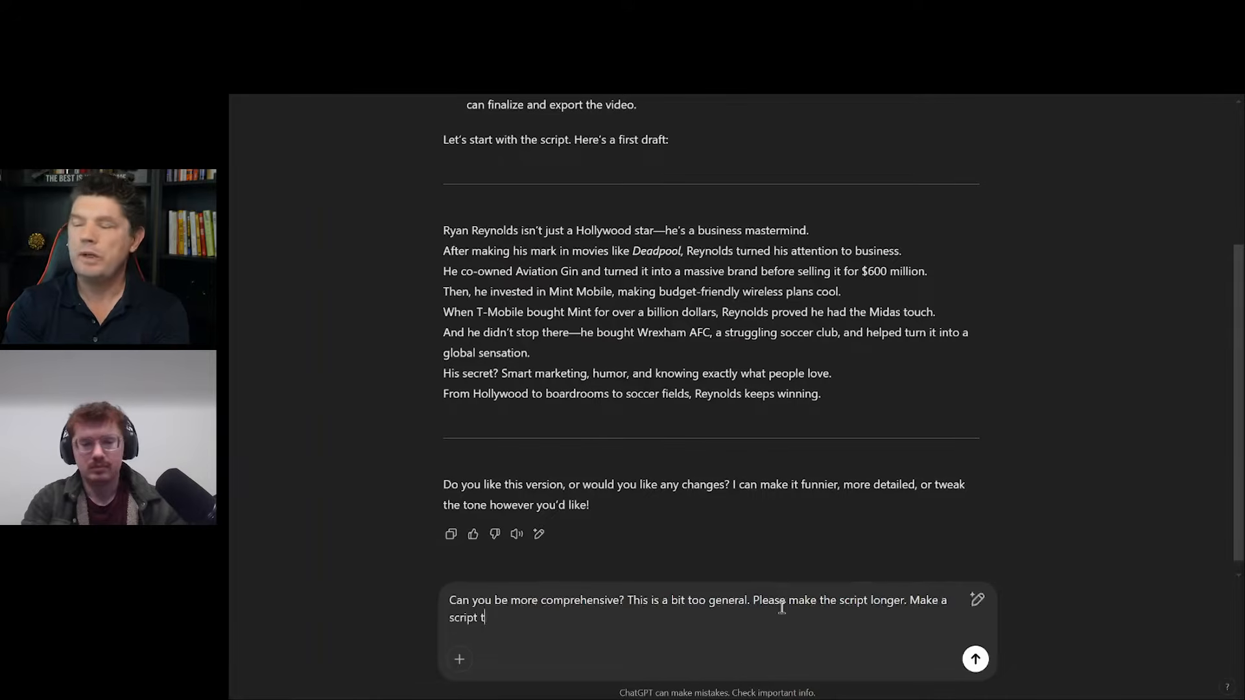
pyautogui.write('hat walk')
pyautogui.press('BackSpace')
pyautogui.press('BackSpace')
pyautogui.write('alks t')
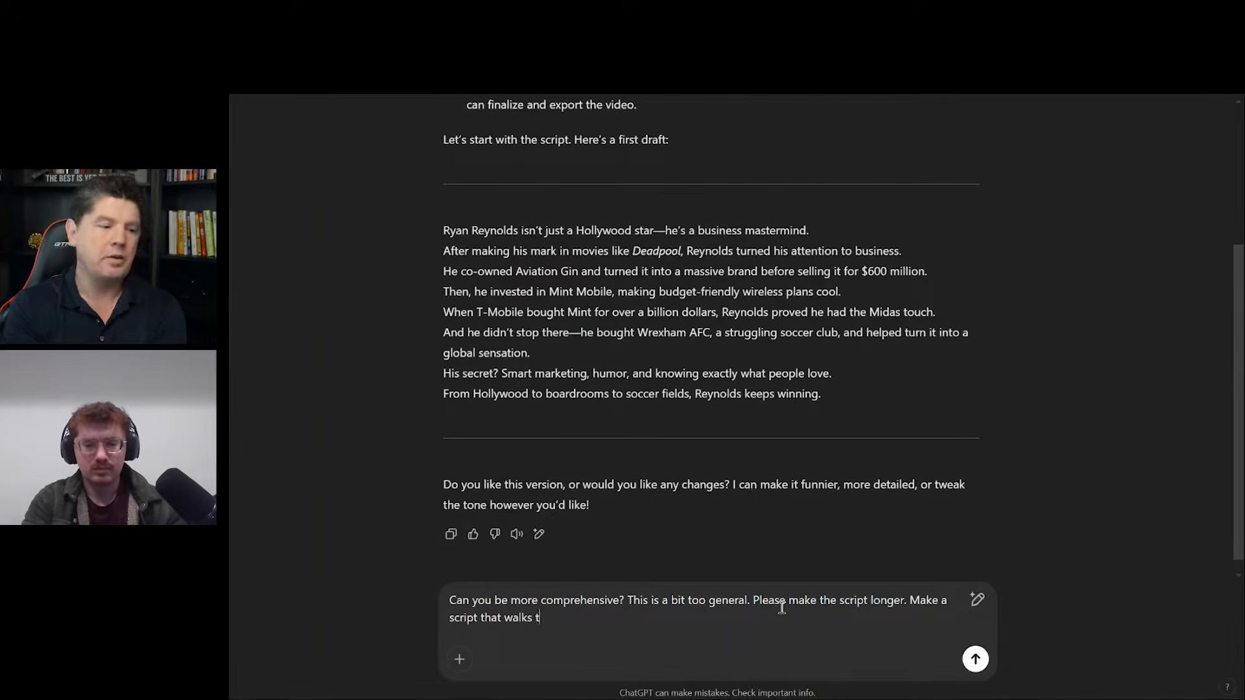
pyautogui.write('hrough his career, successes and failures, as an entrepreneur i')
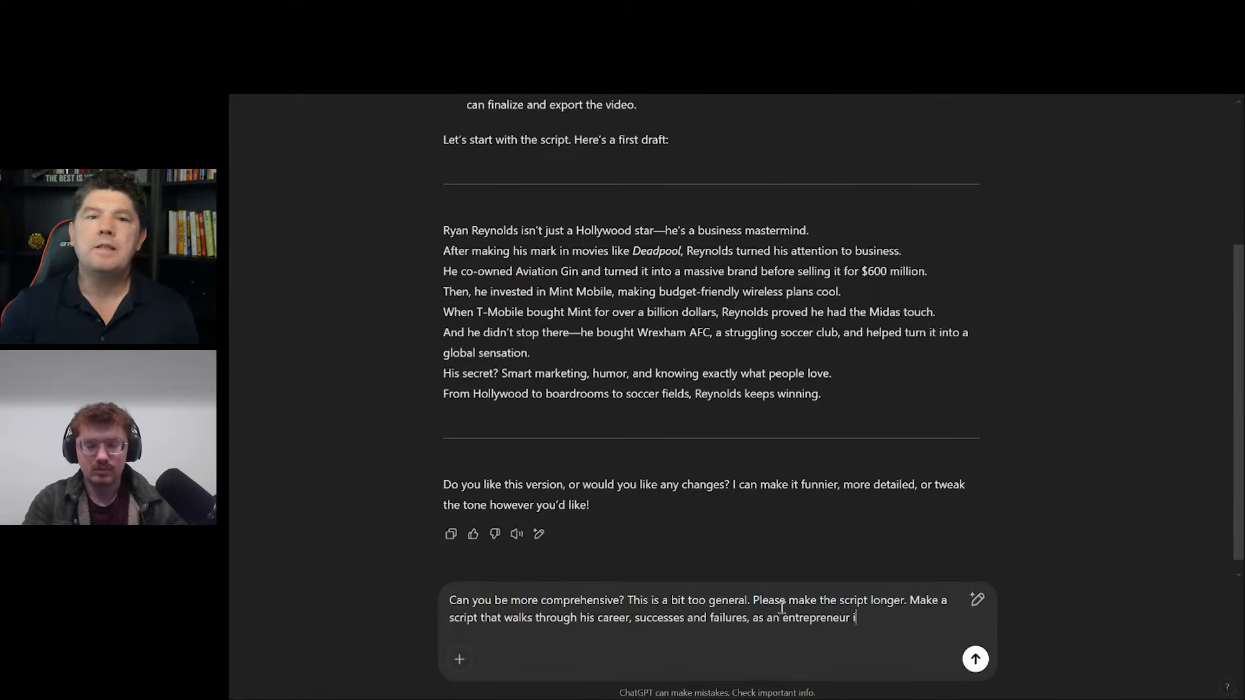
pyautogui.write('n chronologica')
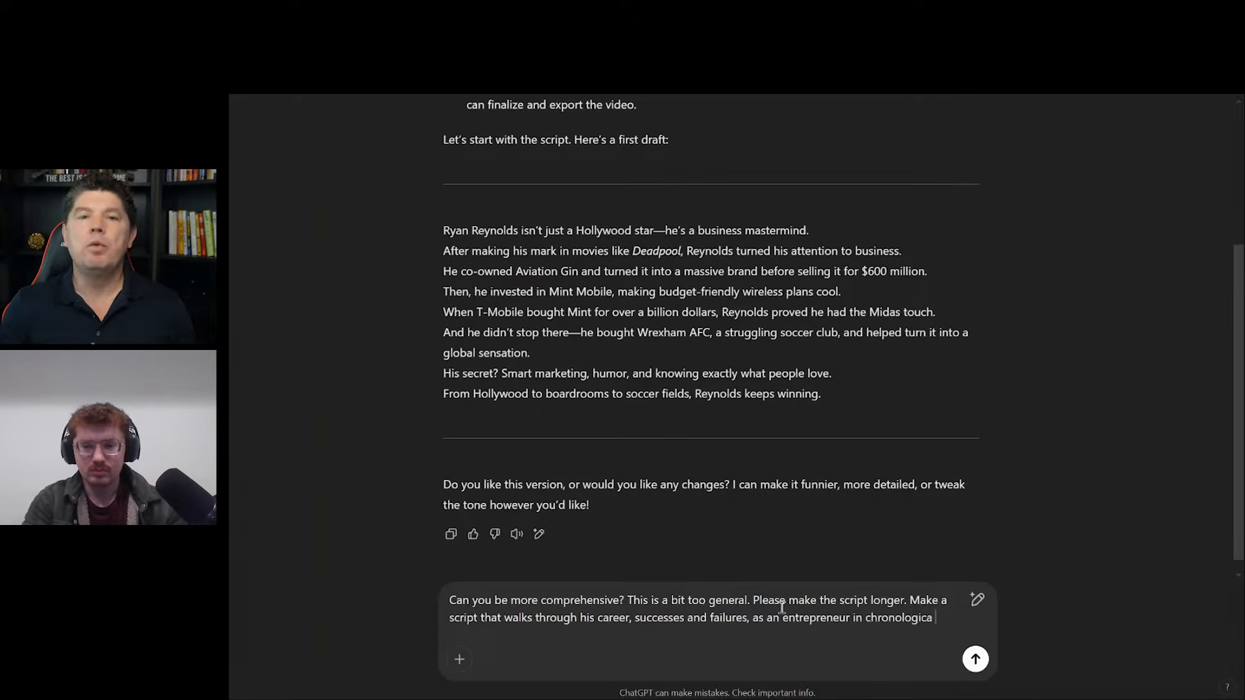
pyautogui.write('l order..')
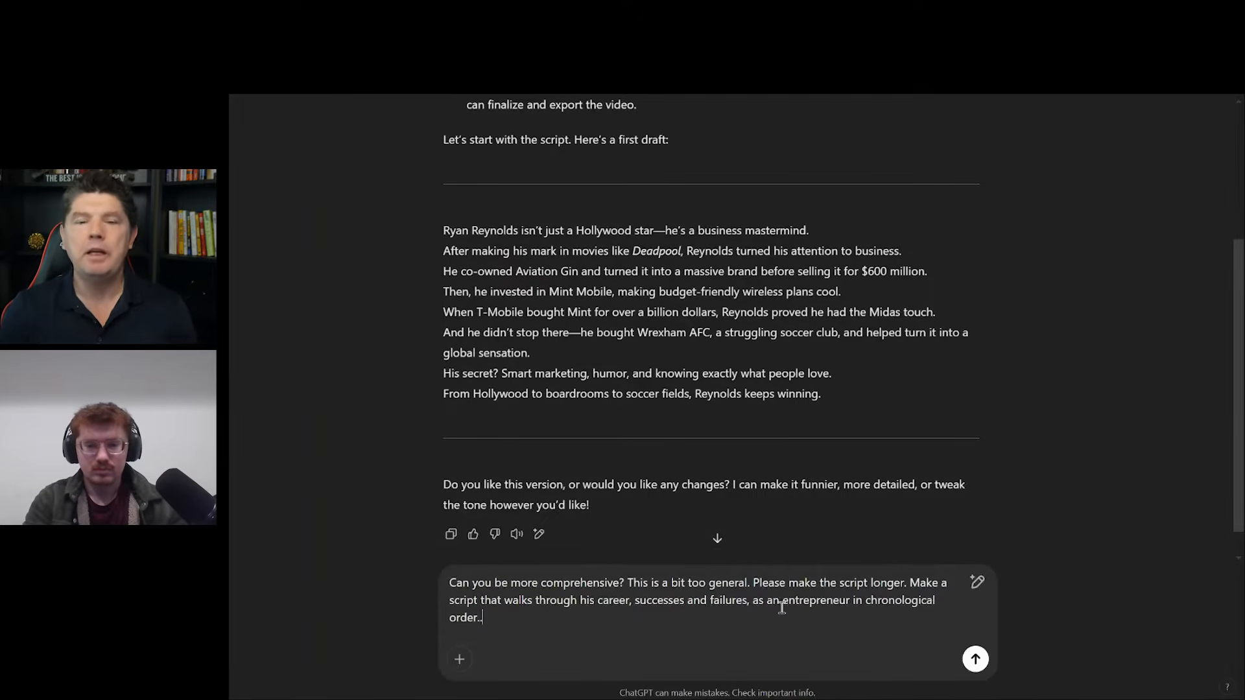
pyautogui.press('Return')
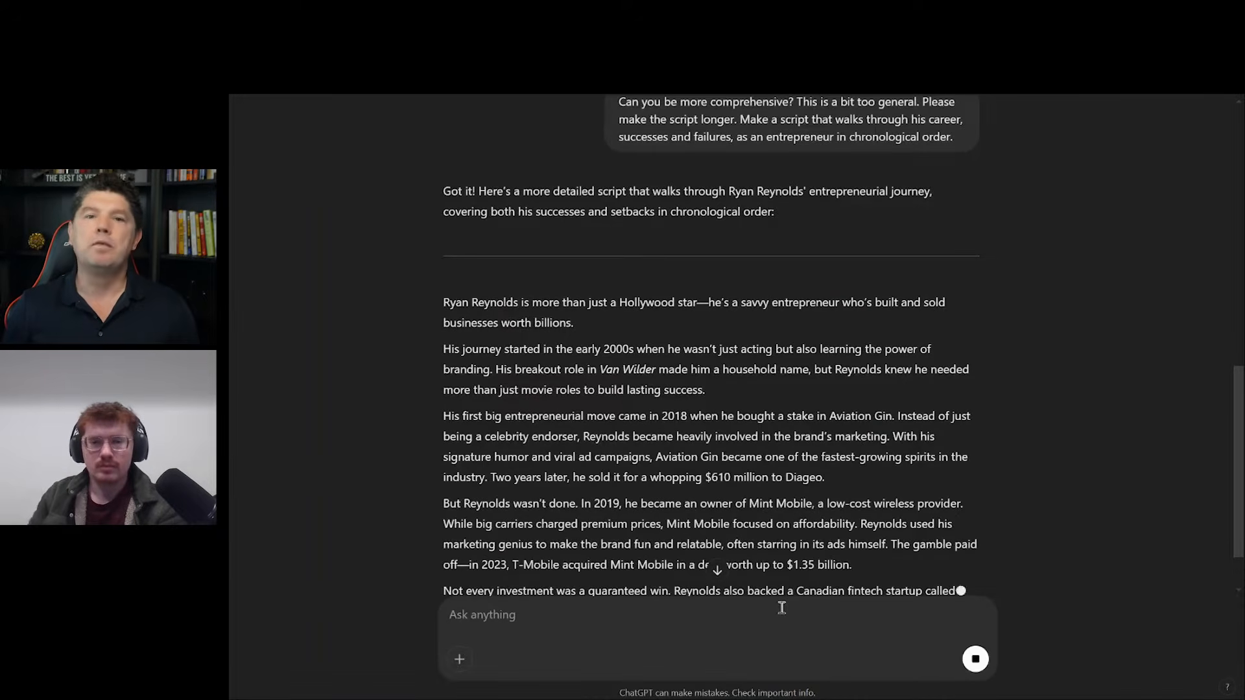
# Read through the longer chronological script and begin a reply with "This is a good second draft."
pyautogui.scroll(-2, 739, 523)
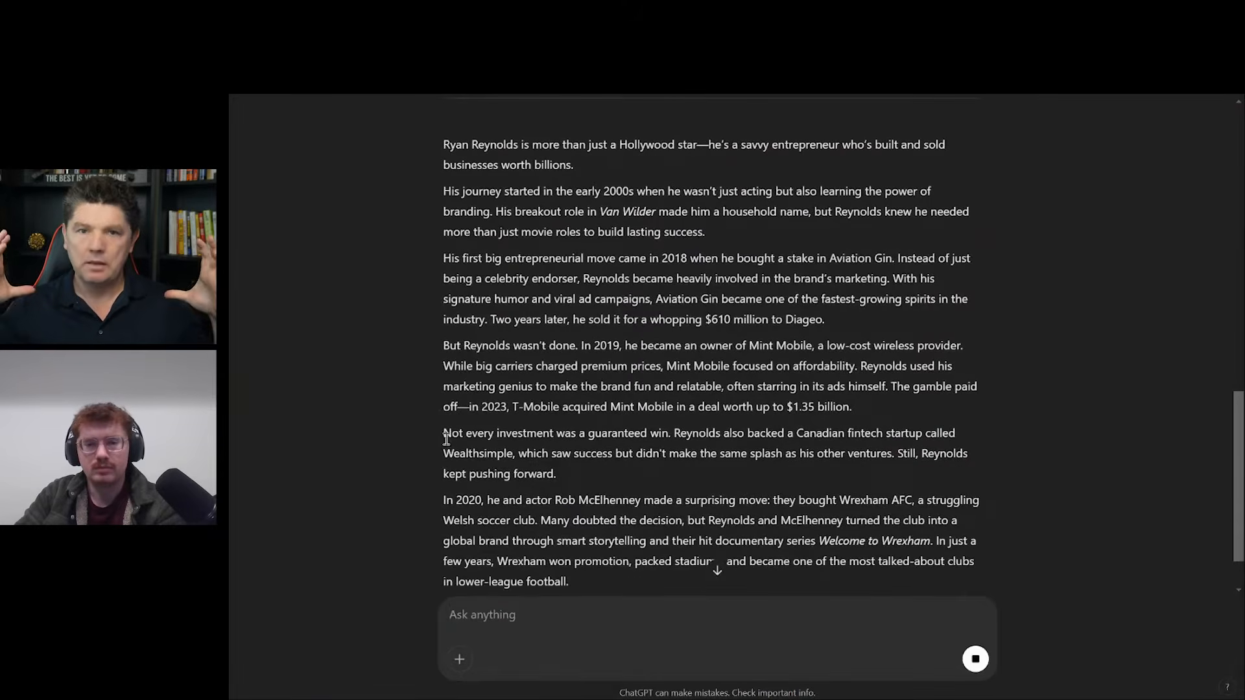
pyautogui.scroll(-1, 707, 457)
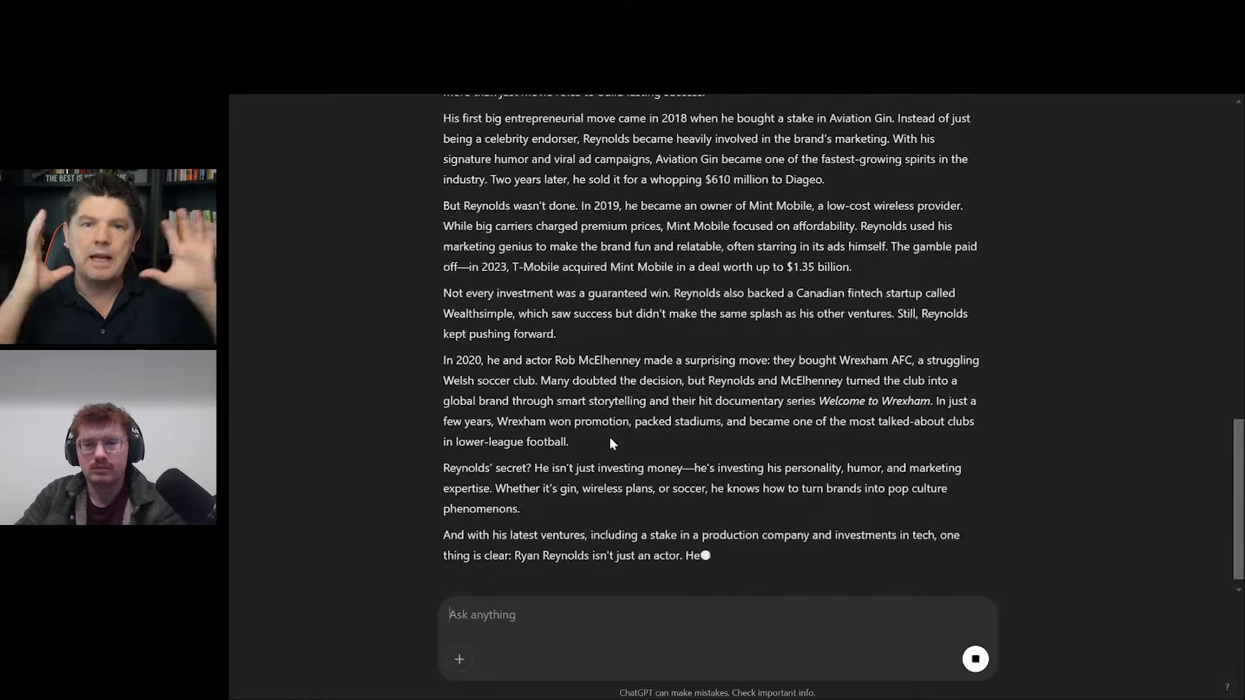
pyautogui.scroll(-2, 610, 439)
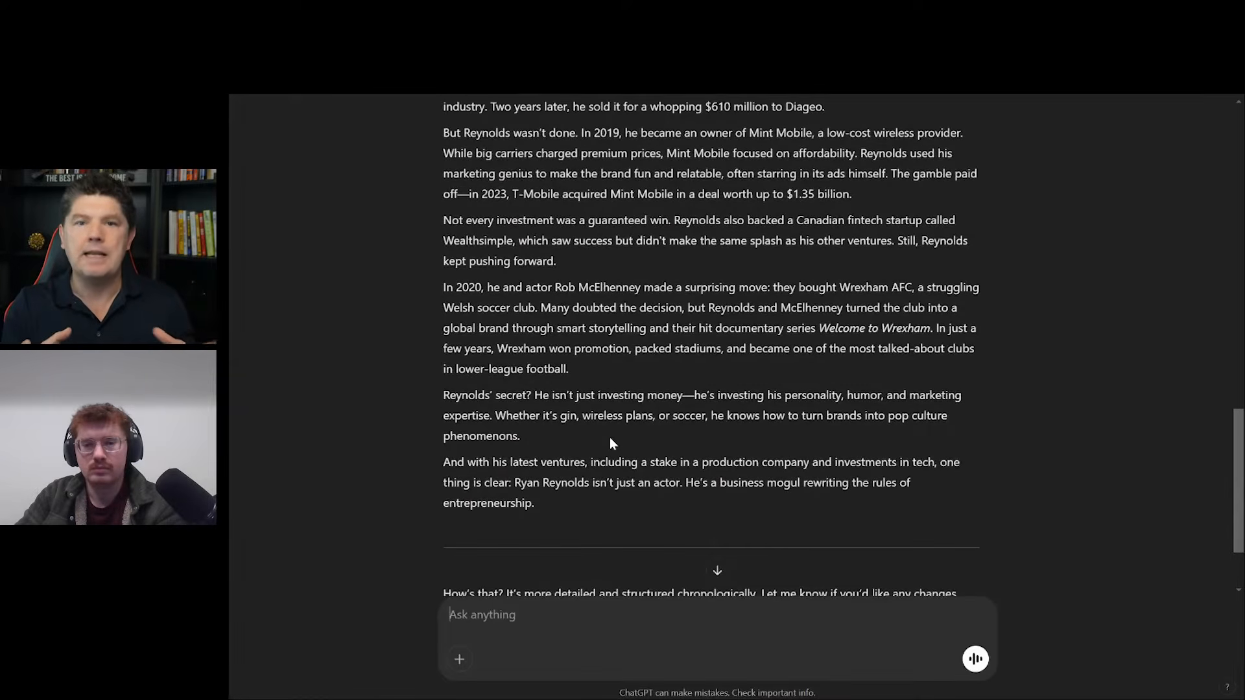
pyautogui.scroll(-2, 603, 436)
pyautogui.scroll(5, 601, 433)
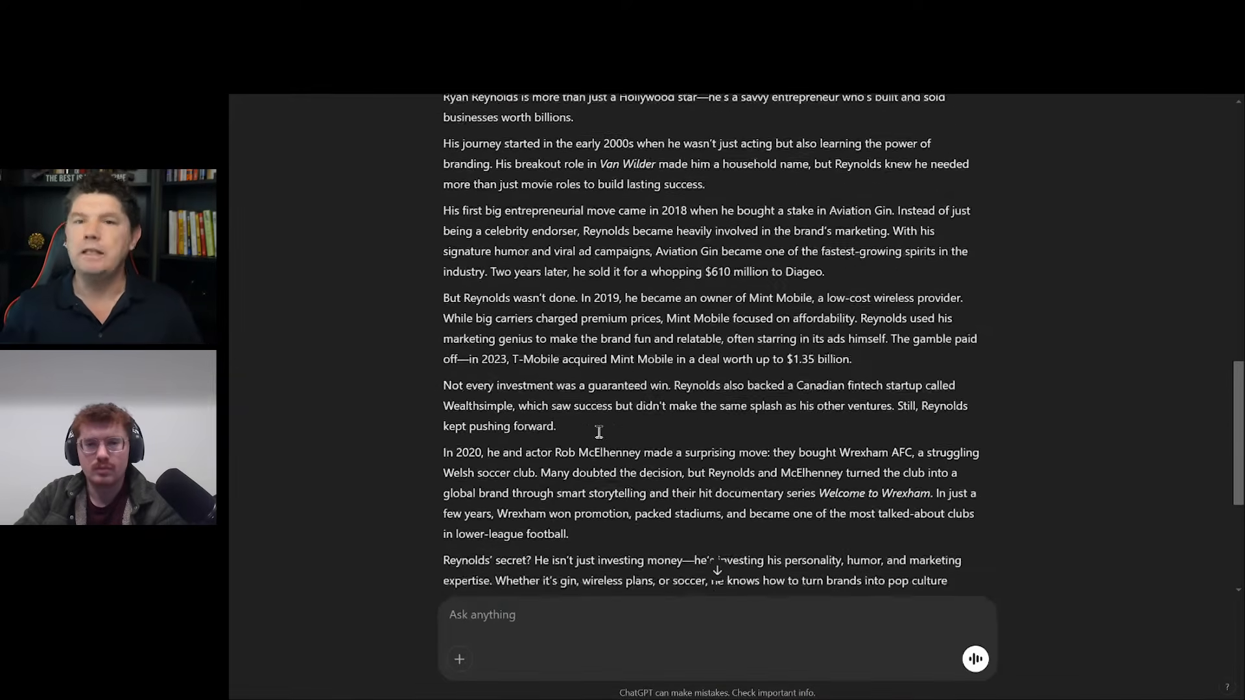
pyautogui.click(638, 614)
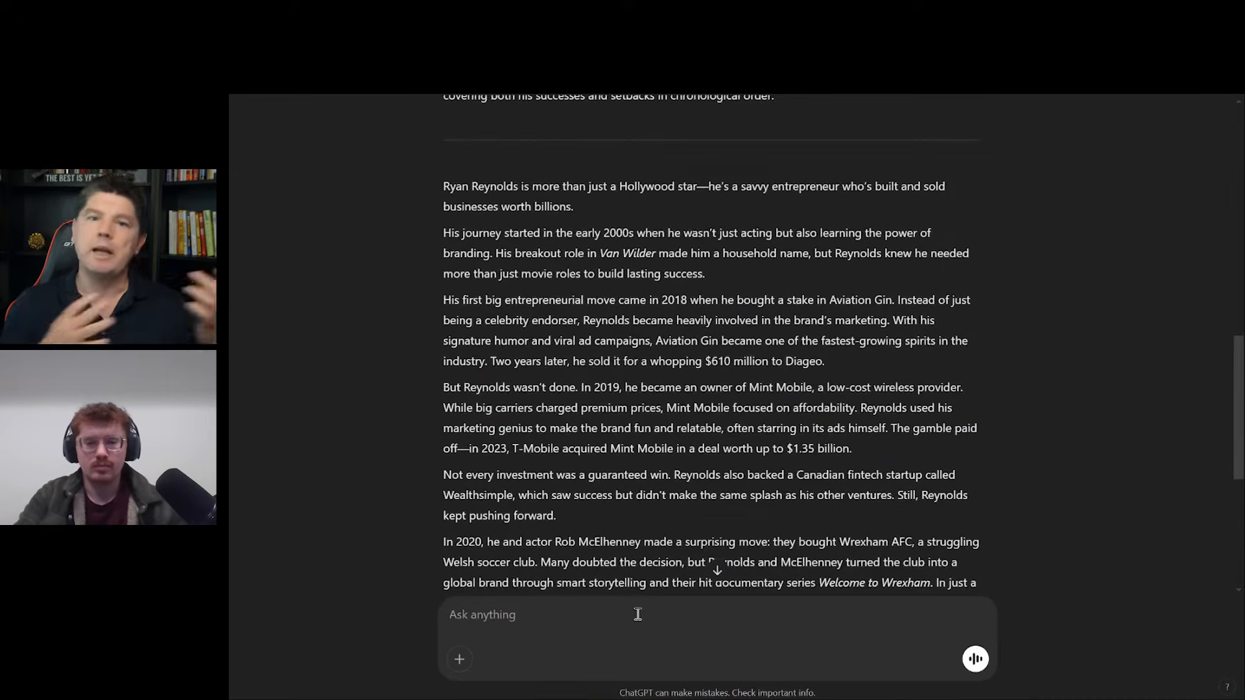
pyautogui.write('This is a g')
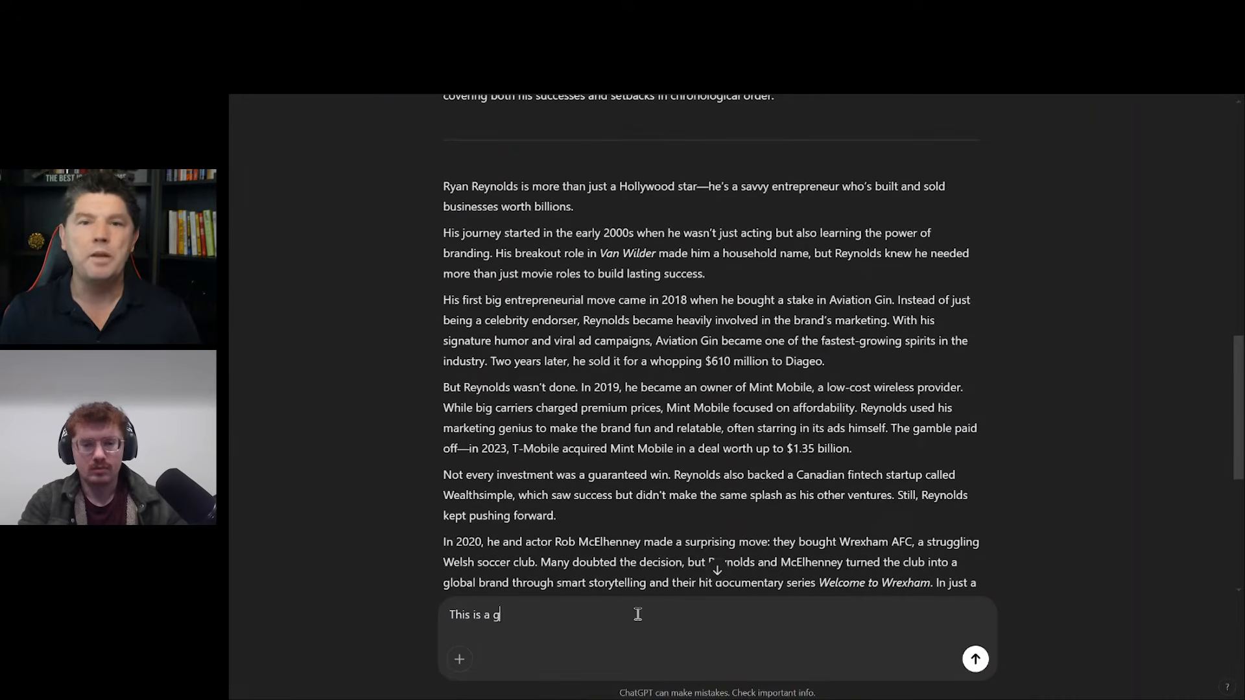
pyautogui.write('ood second draft.')
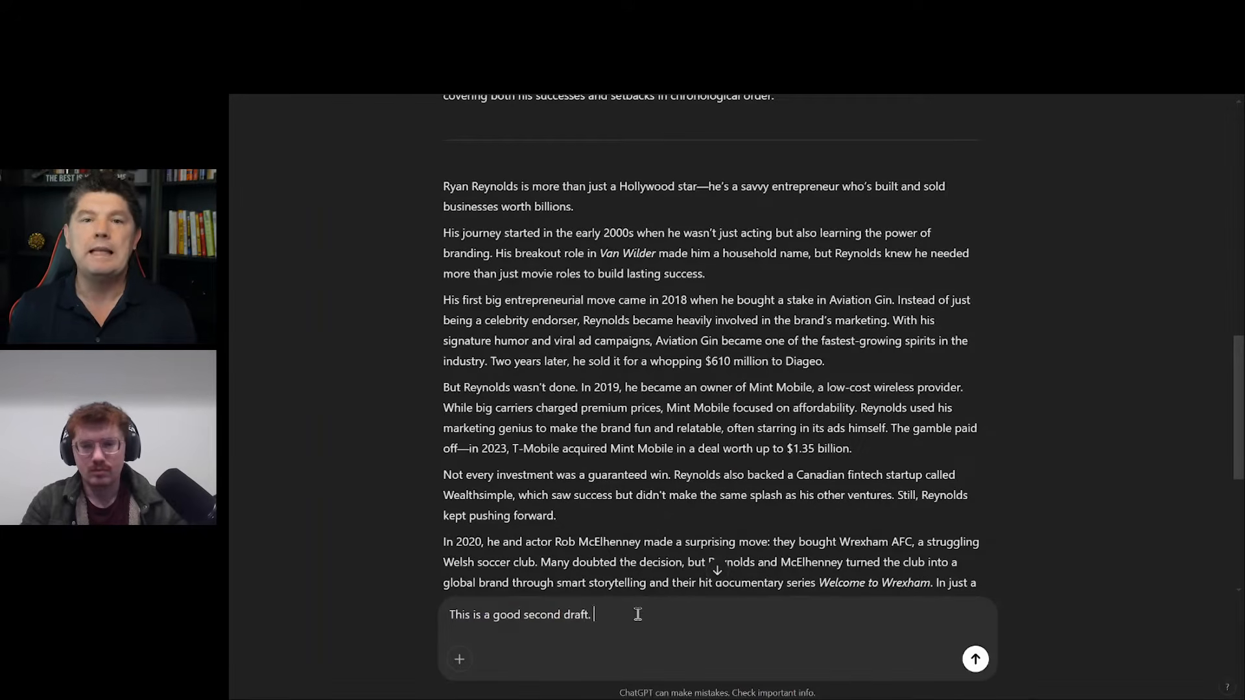
# Compare the first and second script drafts, and add "Let's add more detail to the mint mobile portion of the story." to the reply
pyautogui.scroll(-3, 660, 542)
pyautogui.scroll(10, 641, 491)
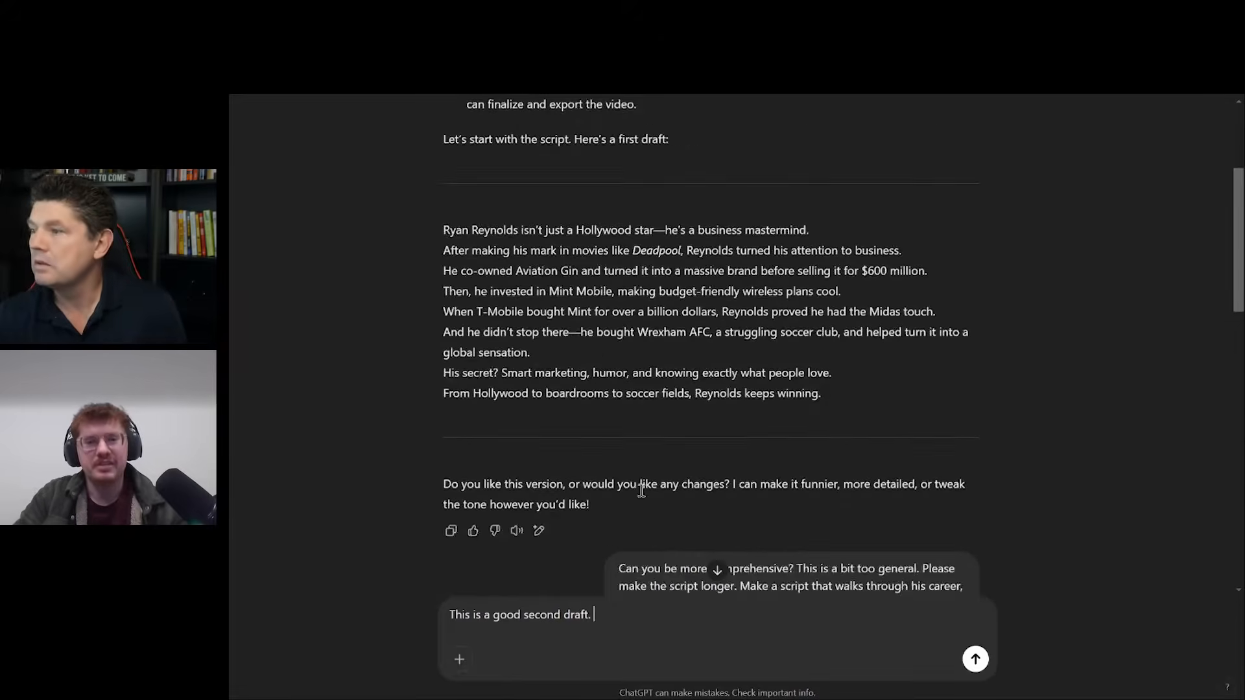
pyautogui.scroll(1, 633, 444)
pyautogui.scroll(-1, 557, 345)
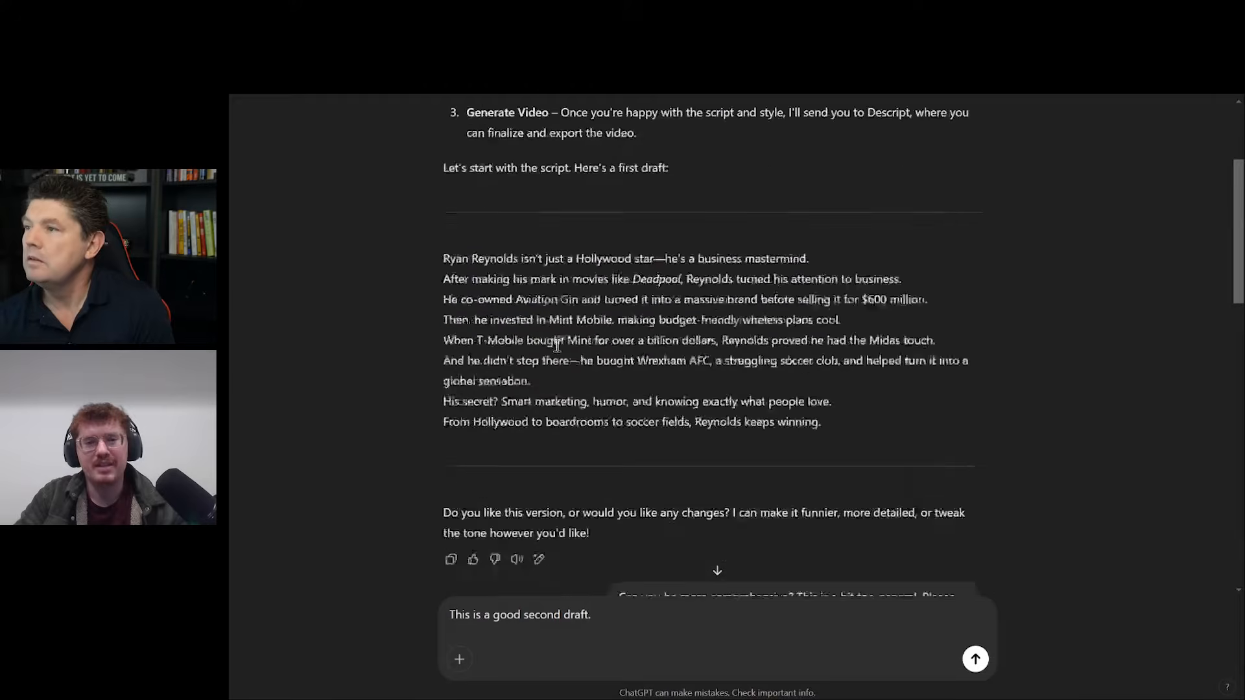
pyautogui.scroll(-10, 557, 346)
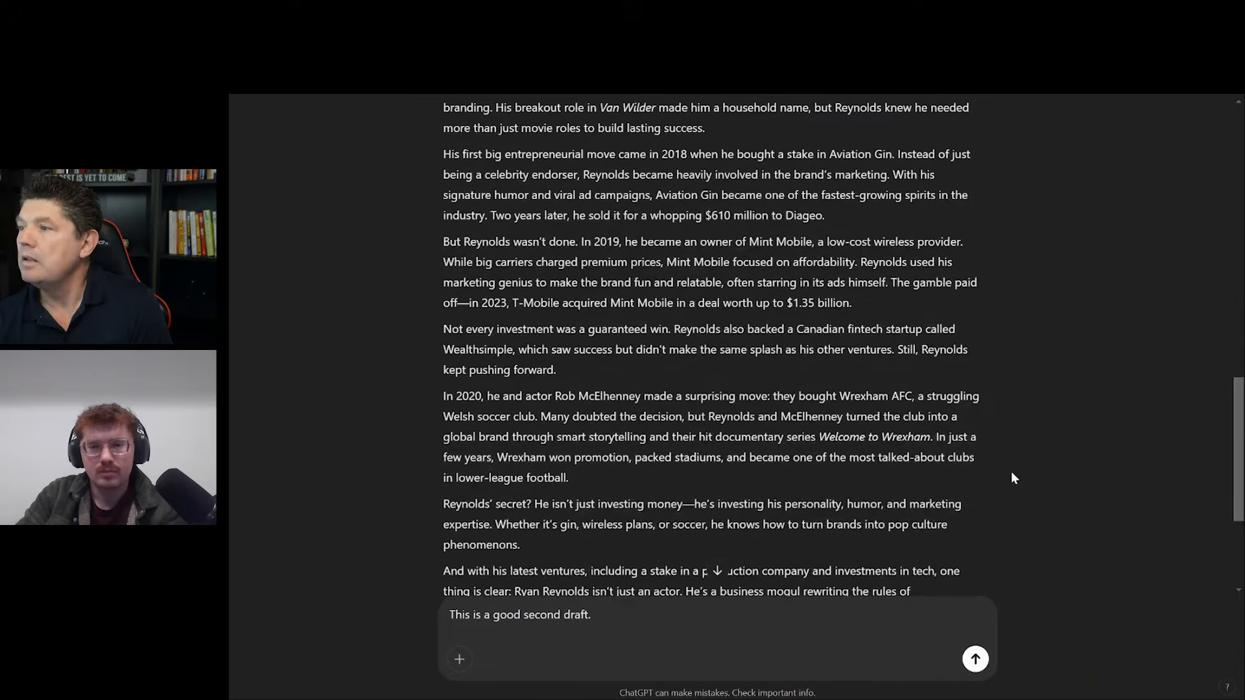
pyautogui.write("Let's add")
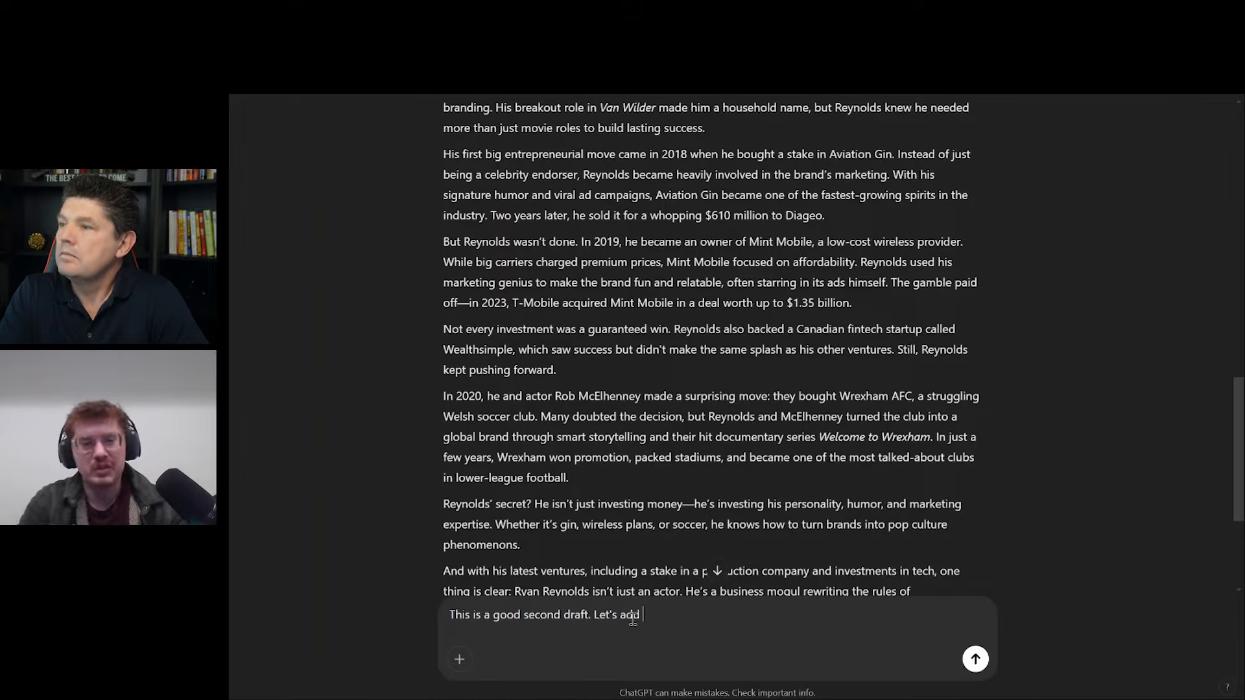
pyautogui.write(' m')
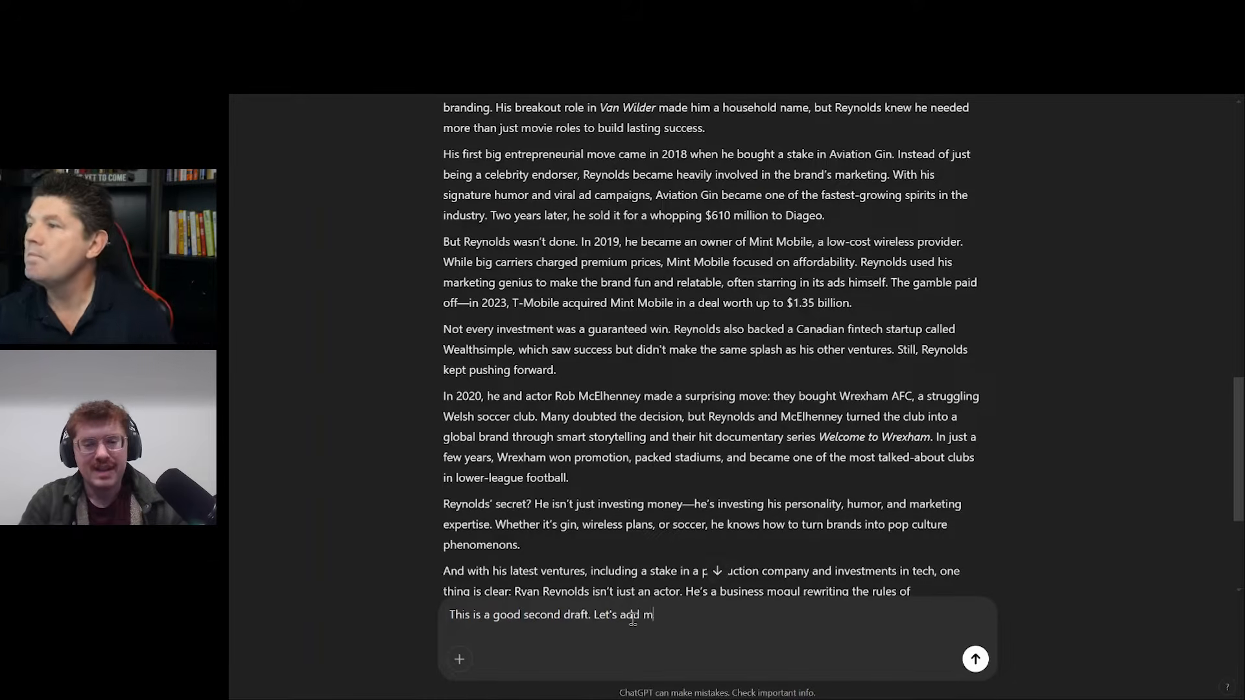
pyautogui.write('ore detail to the')
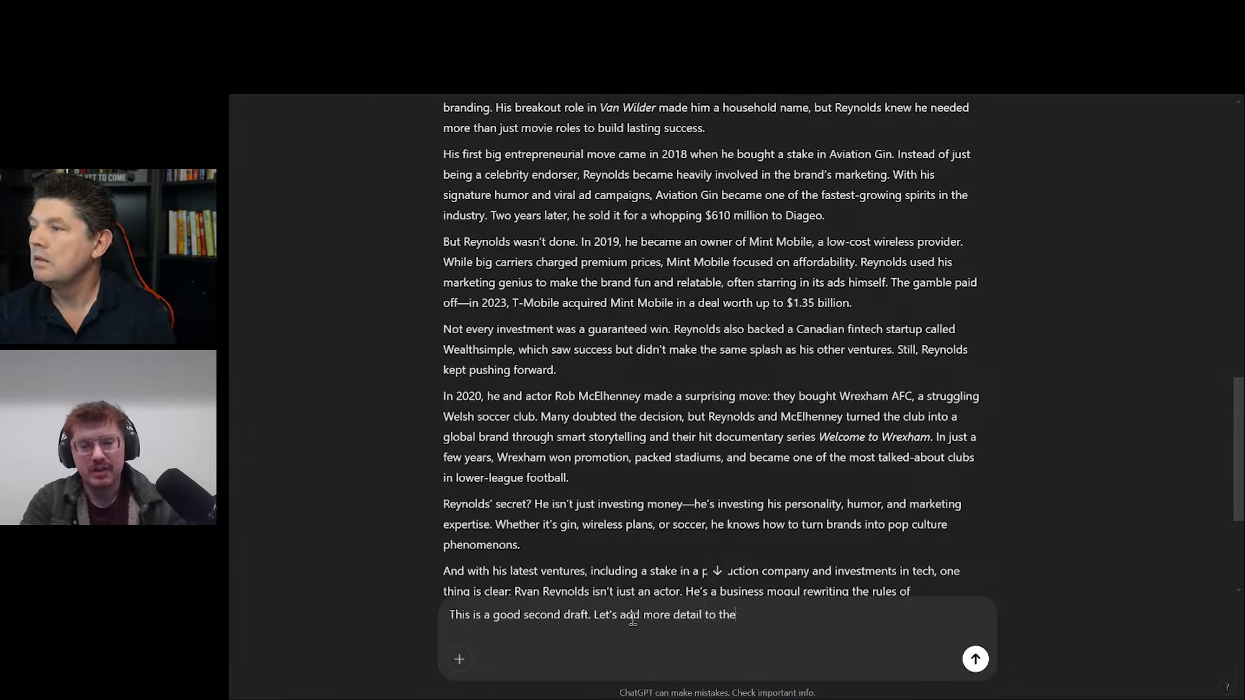
pyautogui.write(' mint mobile porti')
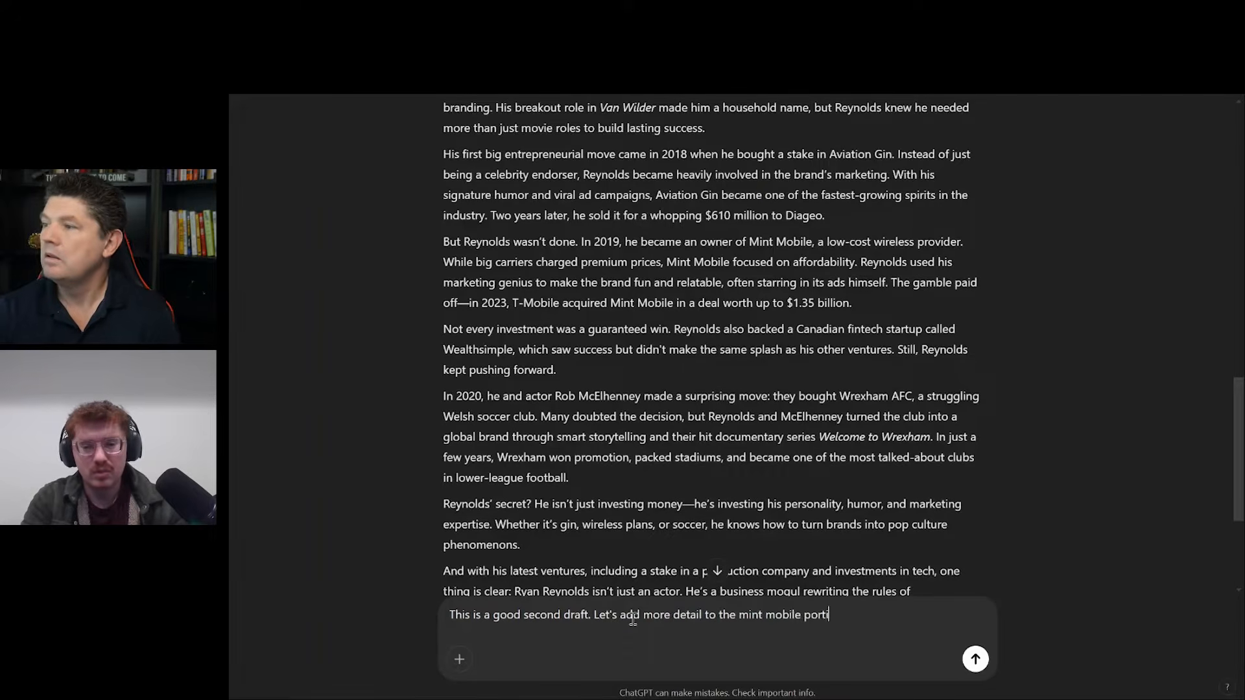
pyautogui.write('on of the story.')
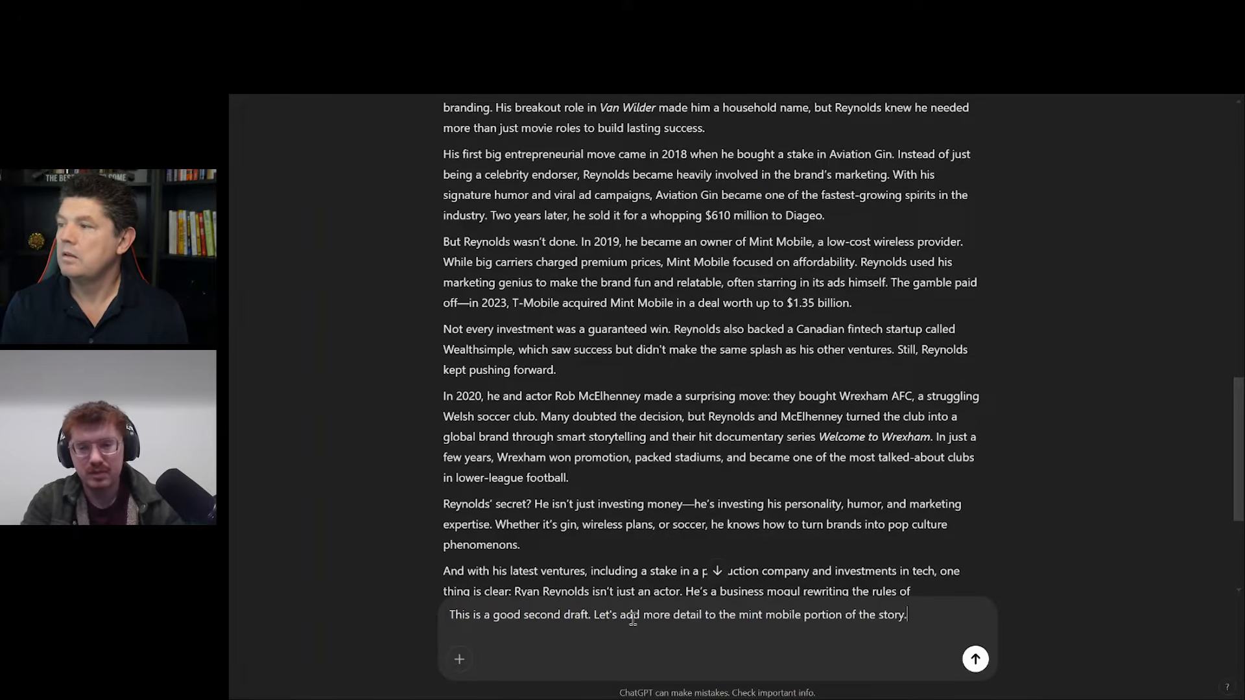
# Add "Don't change the other parts, they're great as is" to the reply and send it
pyautogui.write(" Don't change")
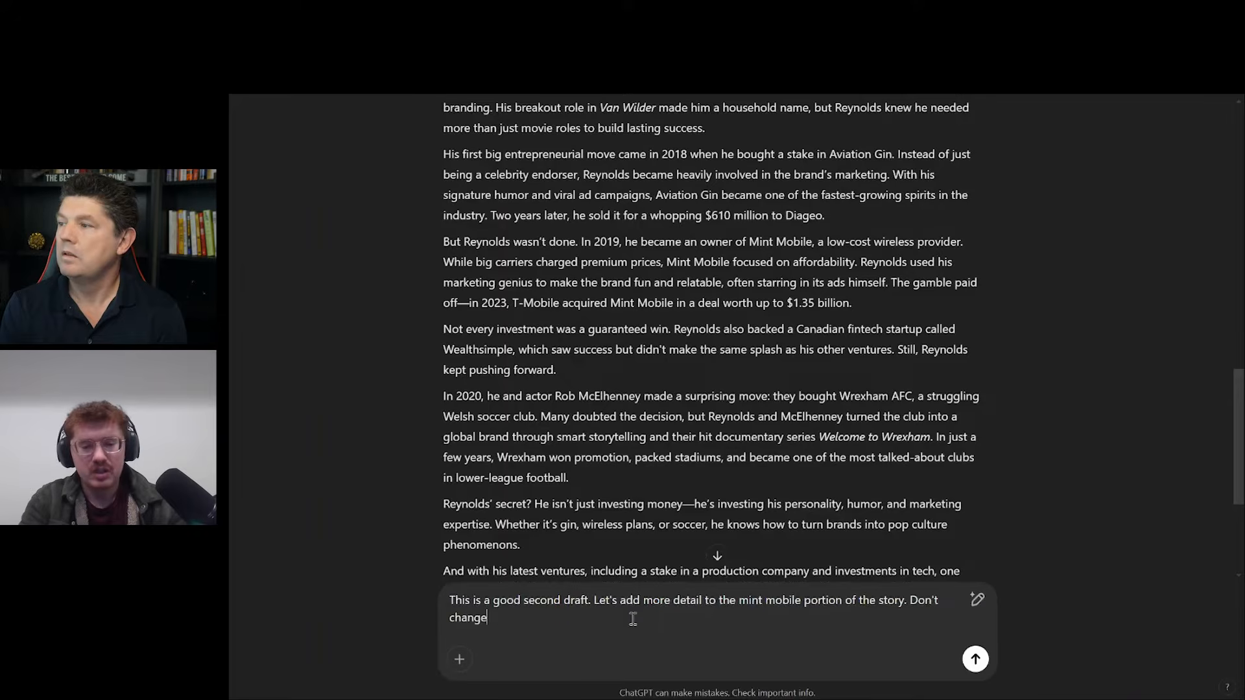
pyautogui.write(' the other parts, ')
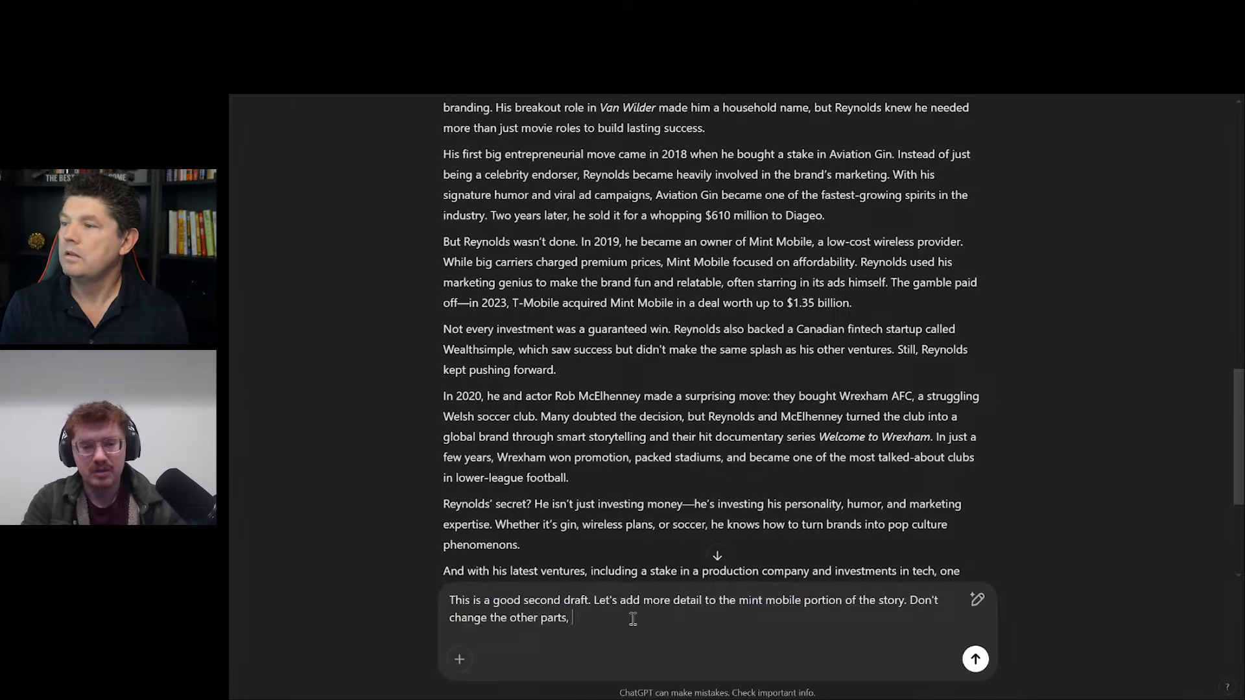
pyautogui.write("they're gre")
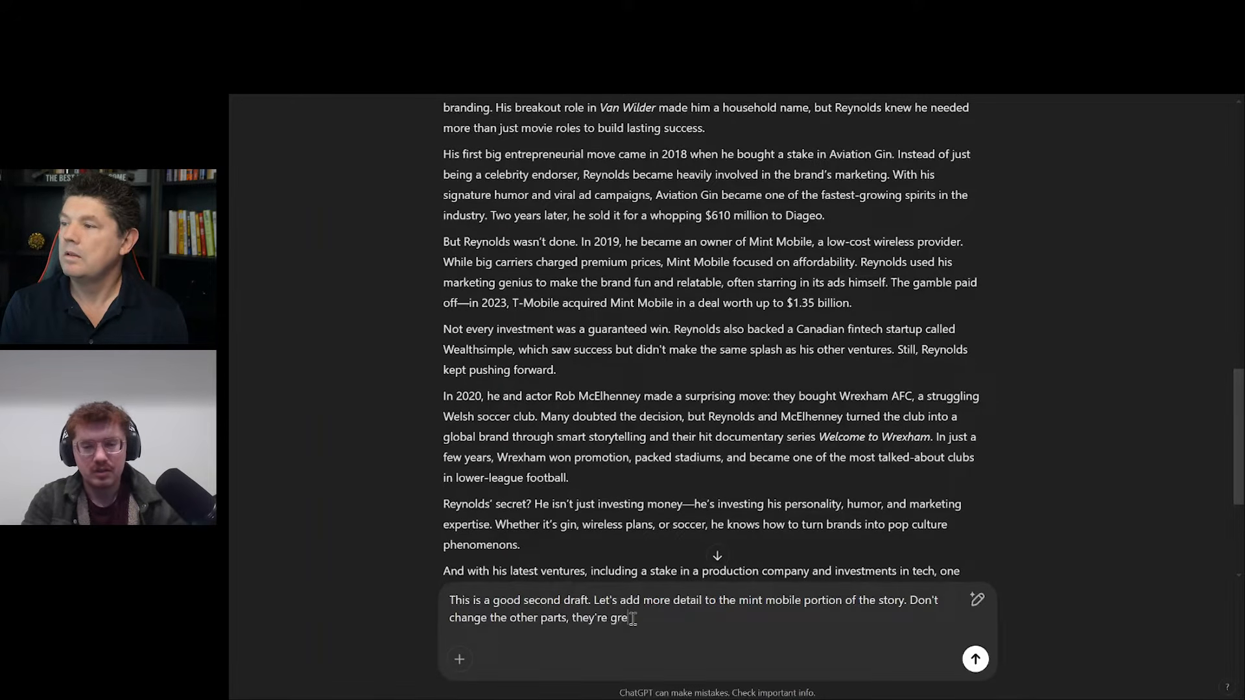
pyautogui.write('at as is')
pyautogui.press('Return')
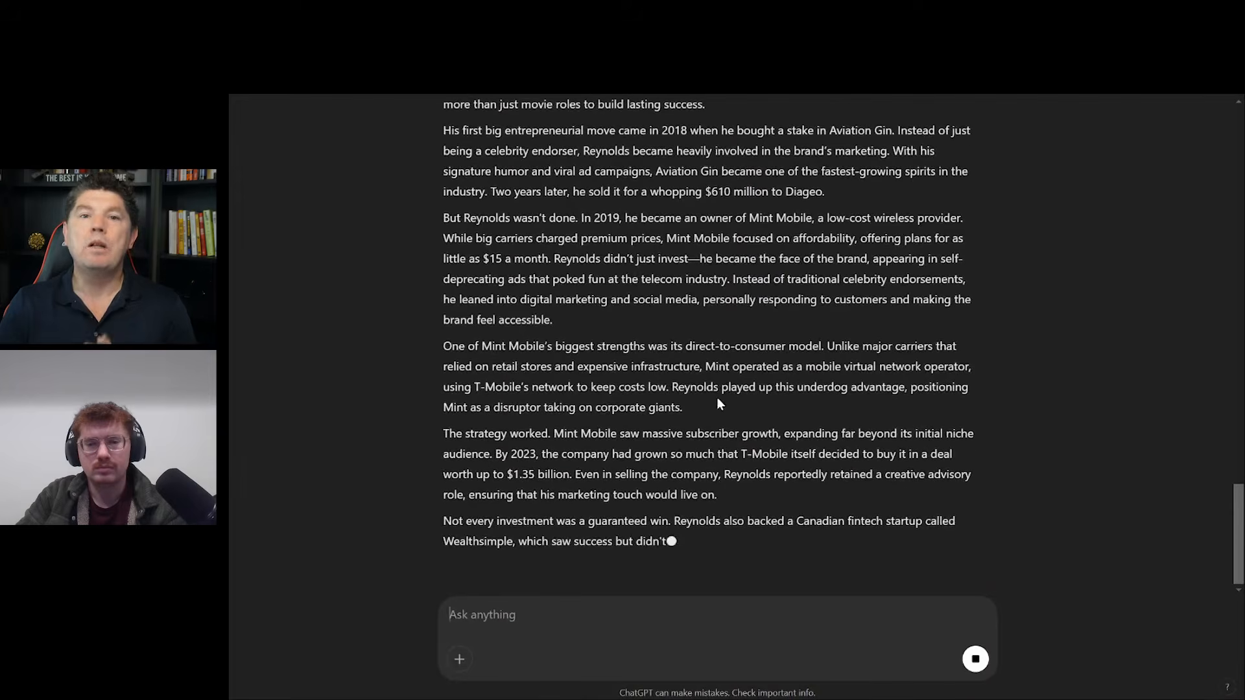
# Review the revised script, including the expanded Mint Mobile section and the closing note about further refinements
pyautogui.scroll(-1, 712, 396)
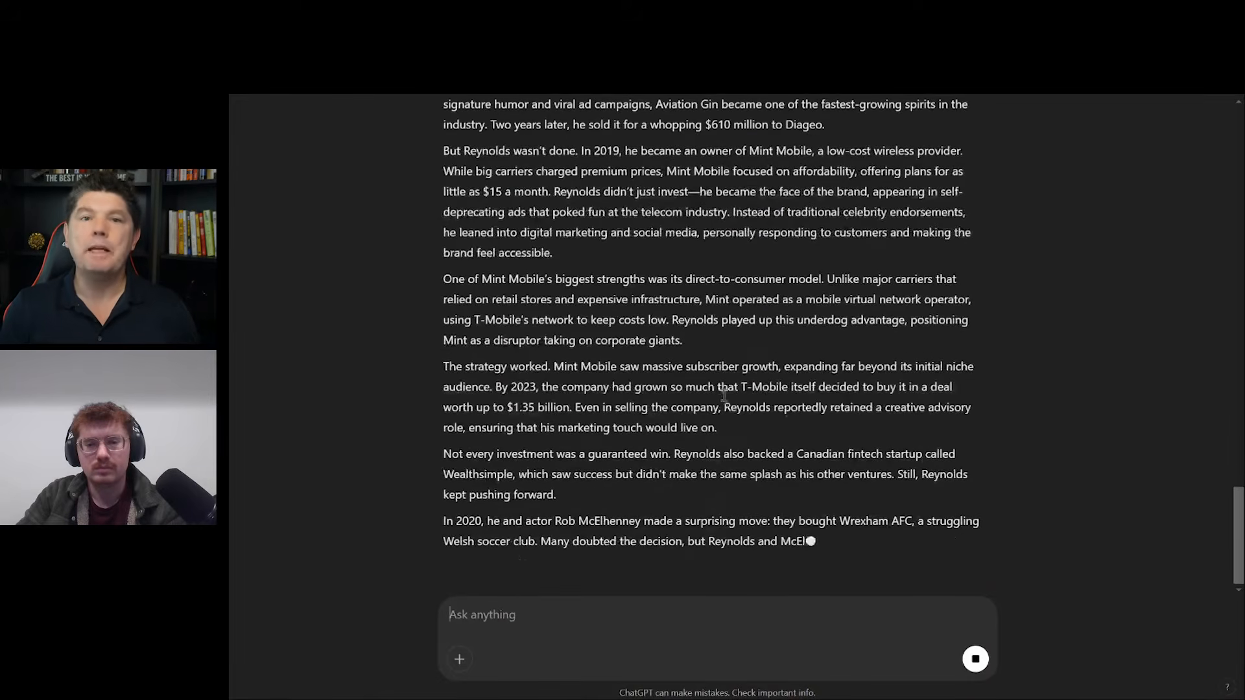
pyautogui.scroll(-1, 707, 399)
pyautogui.scroll(-3, 741, 391)
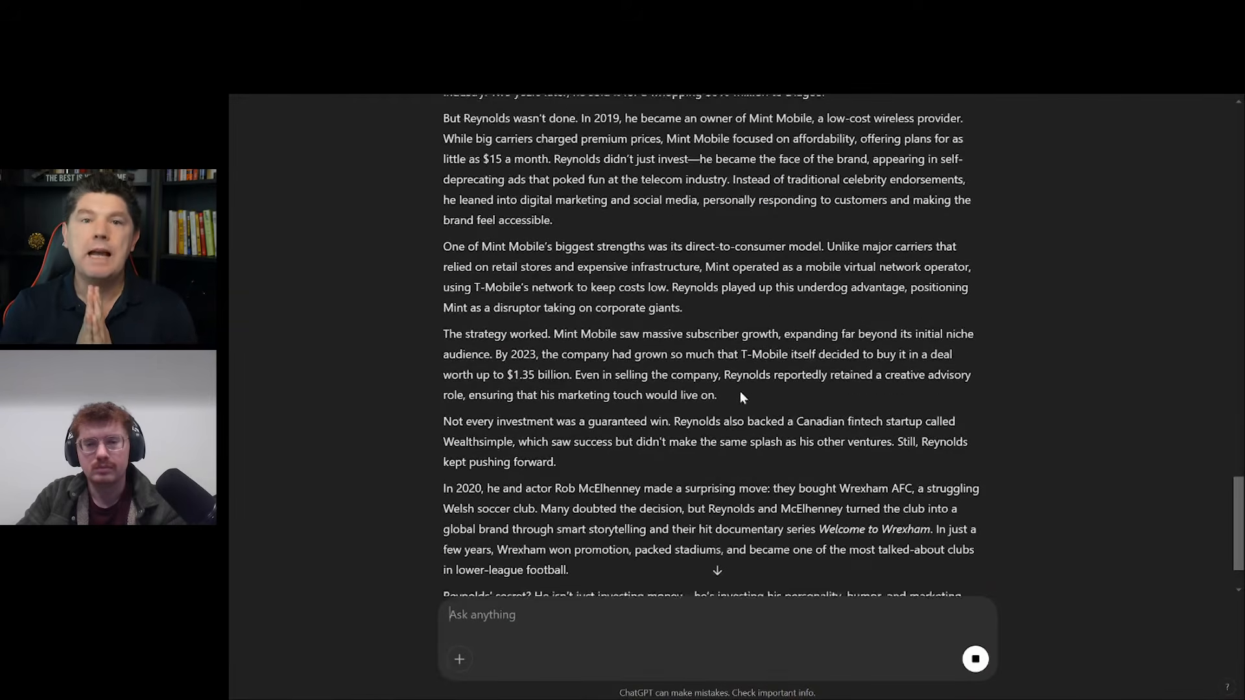
pyautogui.scroll(-2, 732, 395)
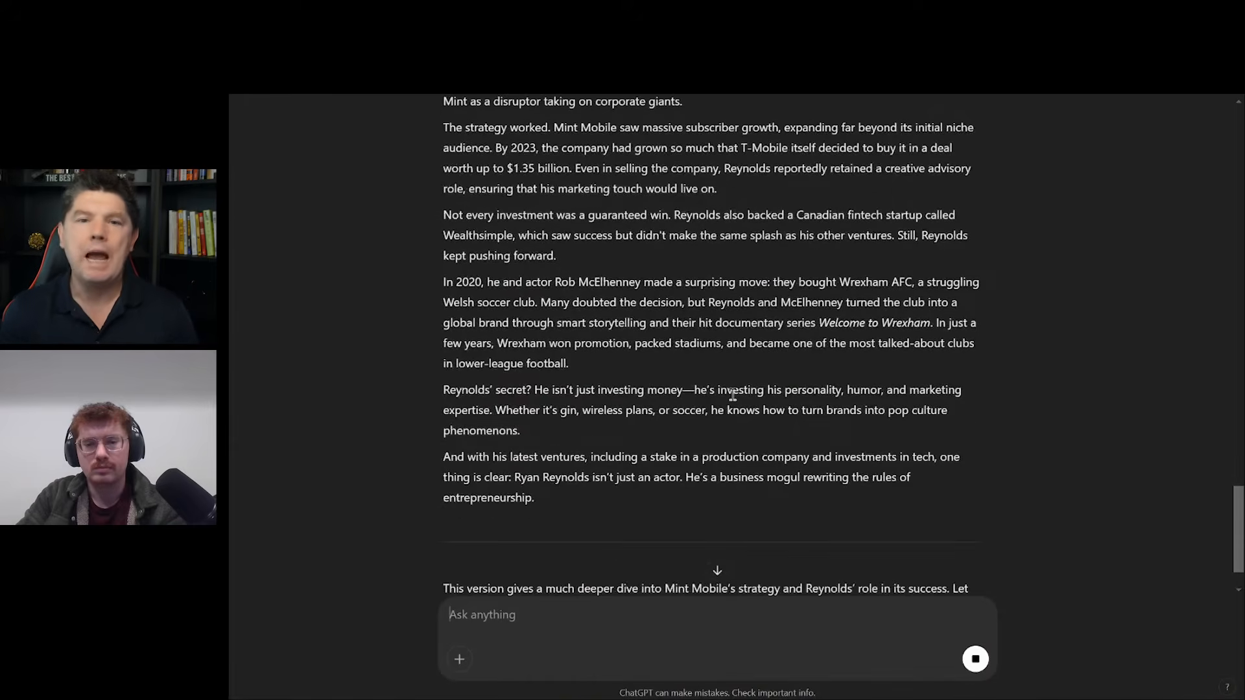
pyautogui.scroll(1, 732, 394)
pyautogui.scroll(12, 732, 395)
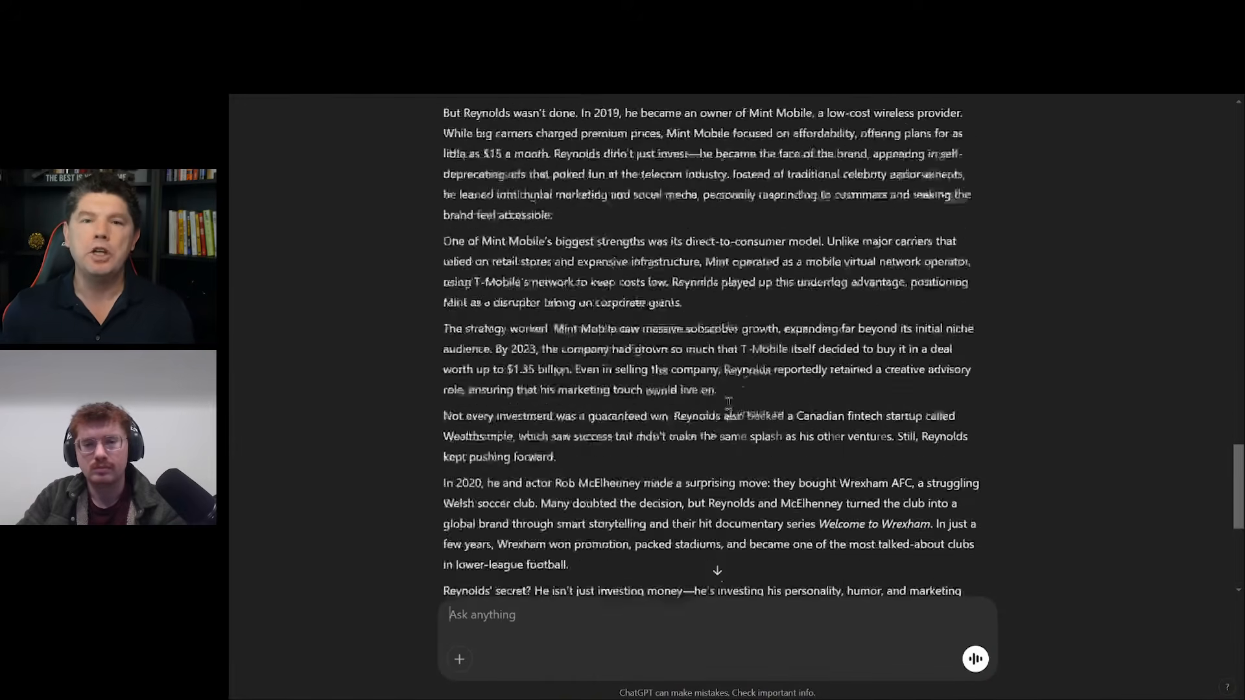
pyautogui.scroll(-14, 651, 399)
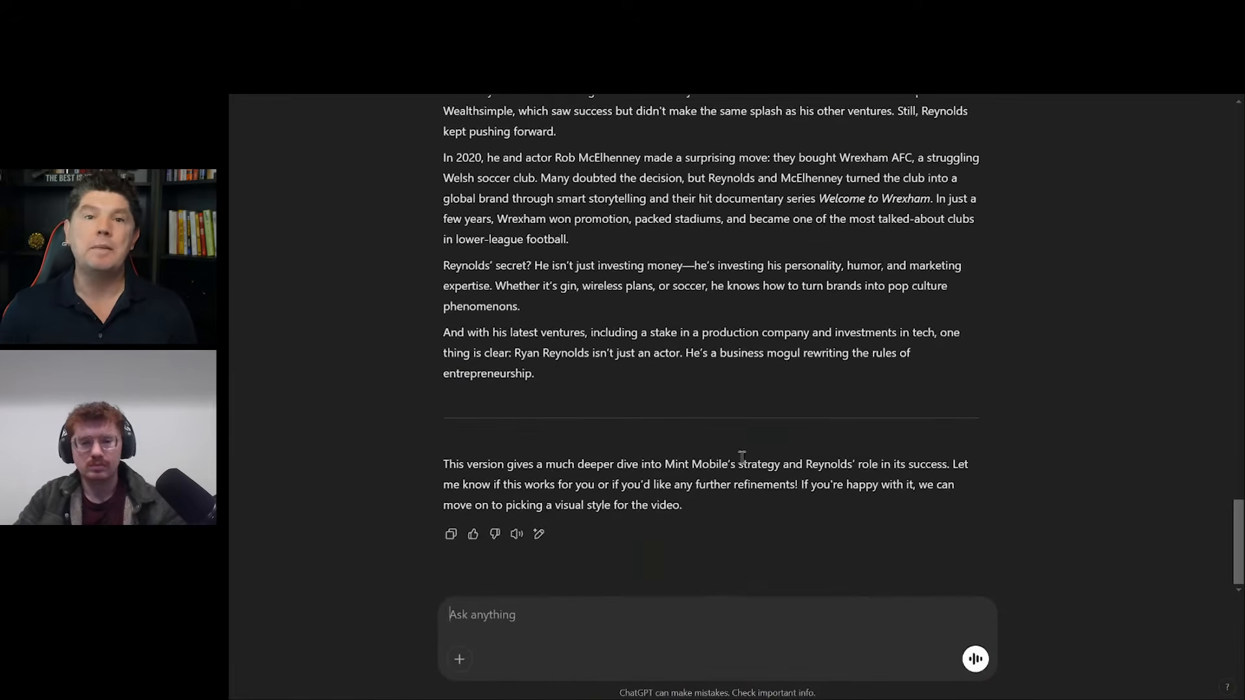
# Recheck the revised script and send the reply "Great, this version works. Let's proceed to the next step."
pyautogui.write('Great, this version works.')
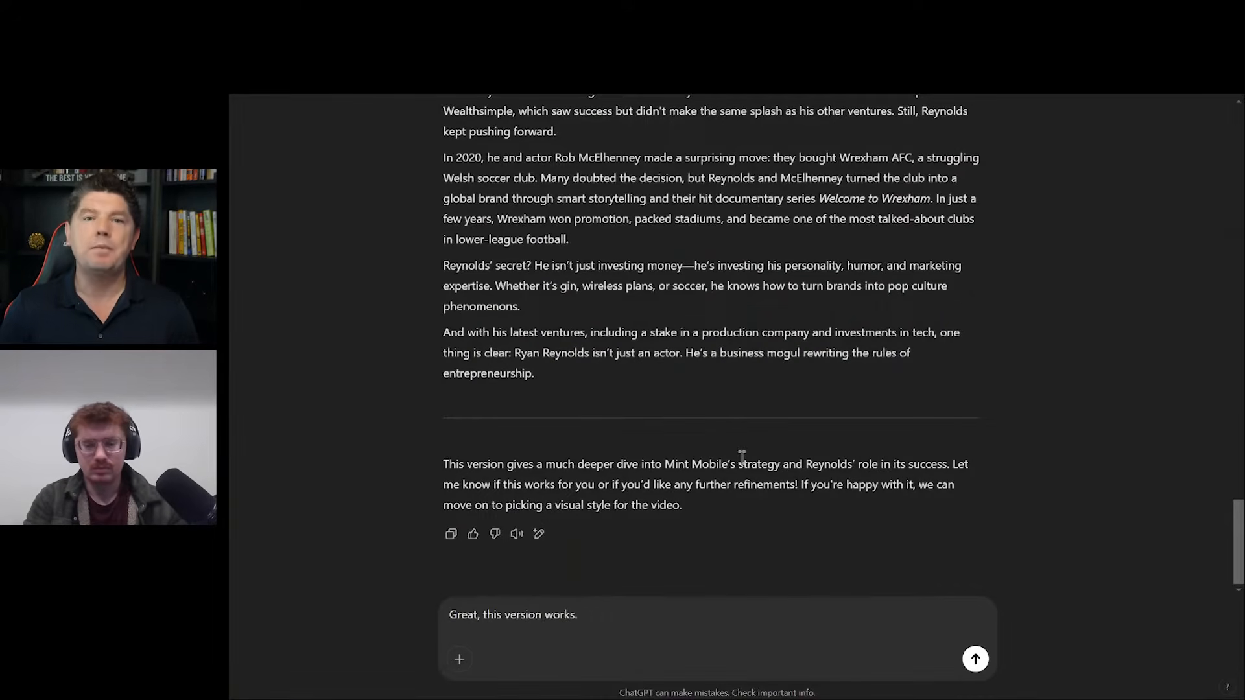
pyautogui.write(" Let's proceed to t")
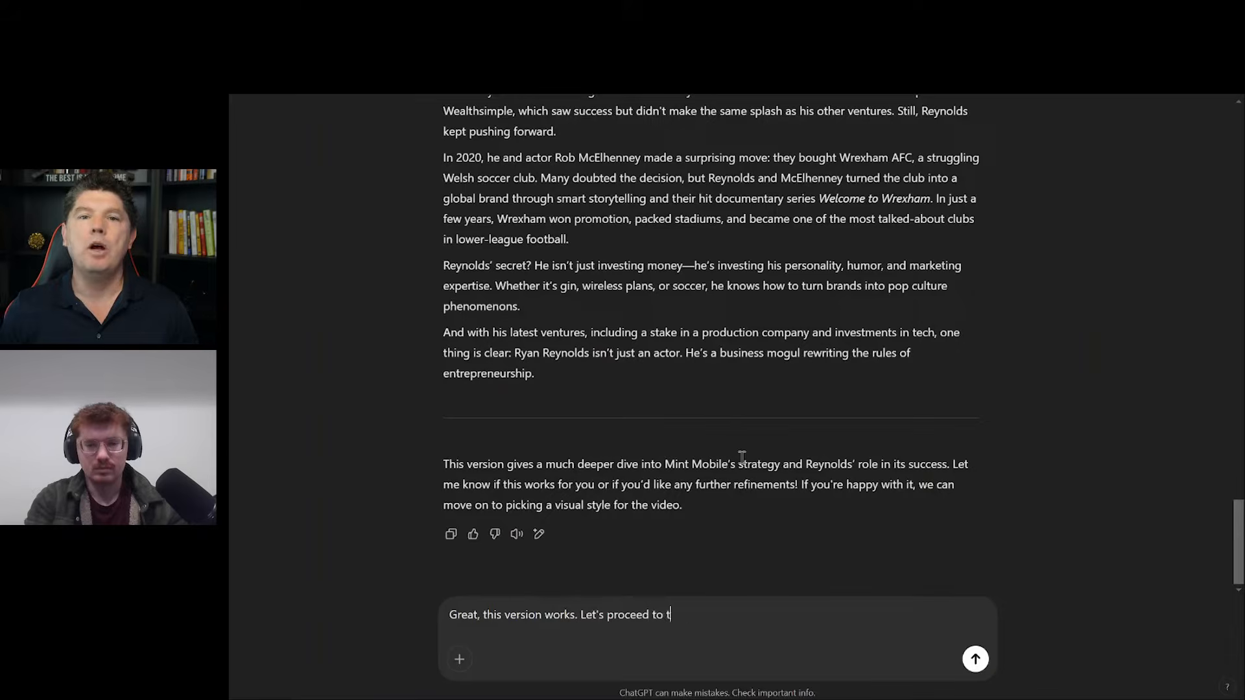
pyautogui.write('he next step.')
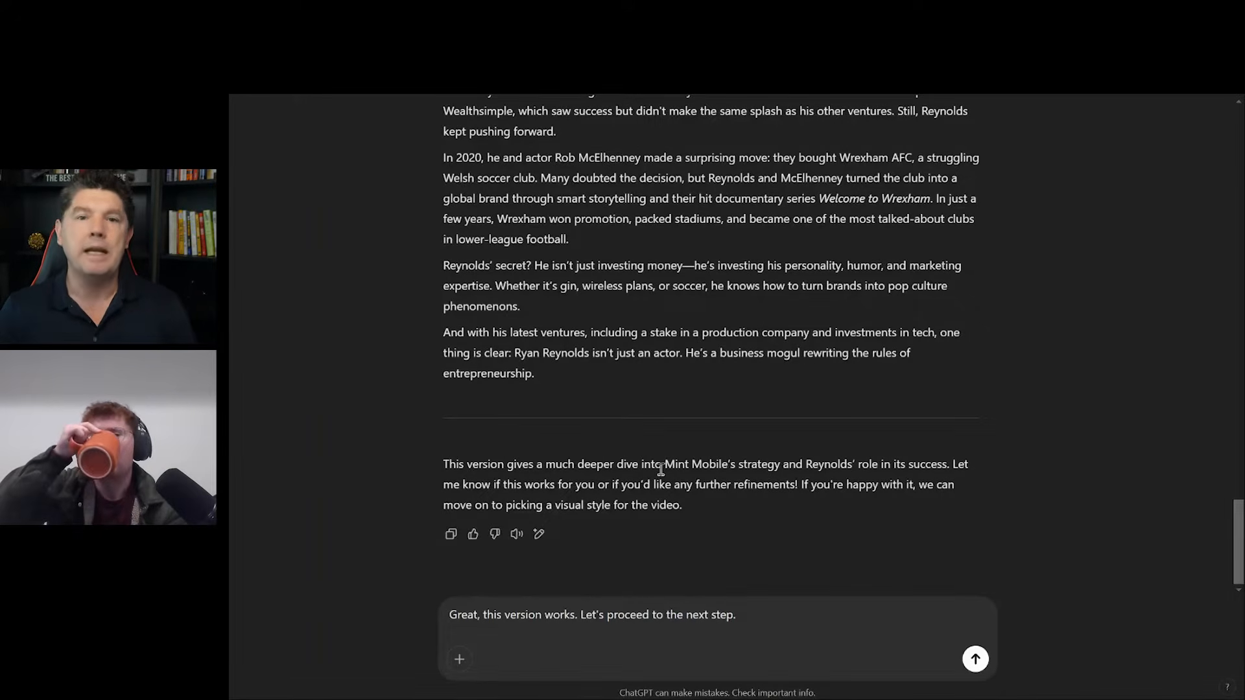
pyautogui.scroll(5, 661, 469)
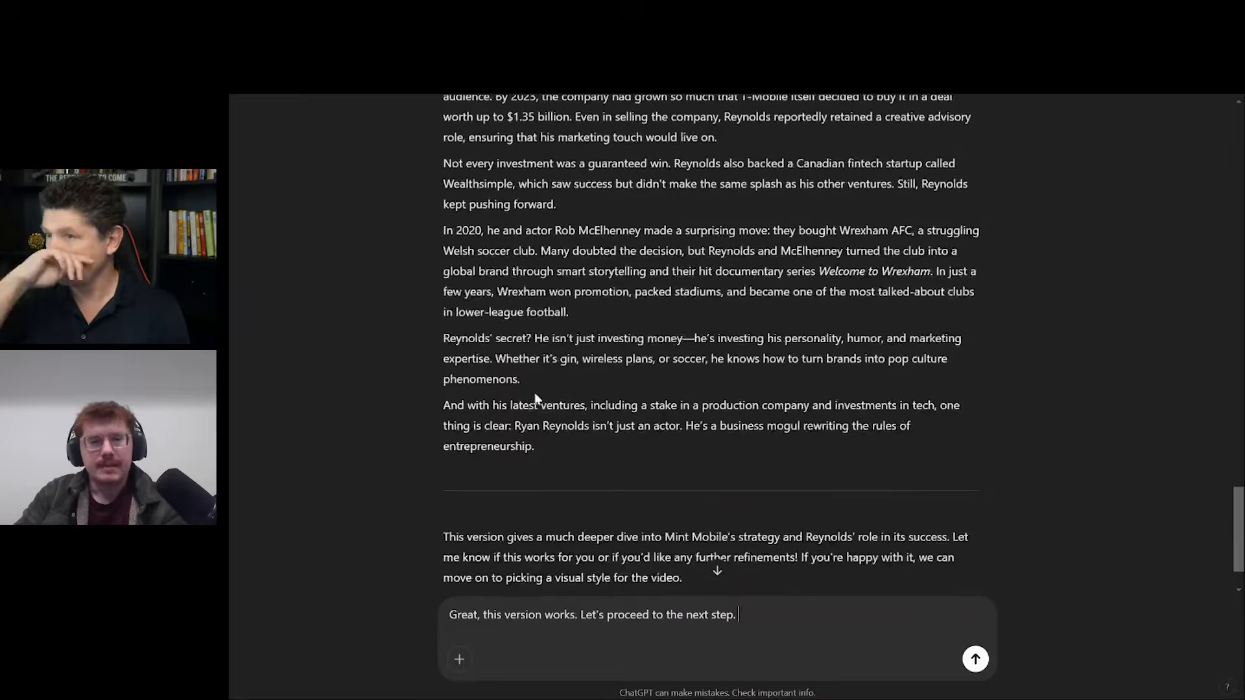
pyautogui.scroll(1, 544, 382)
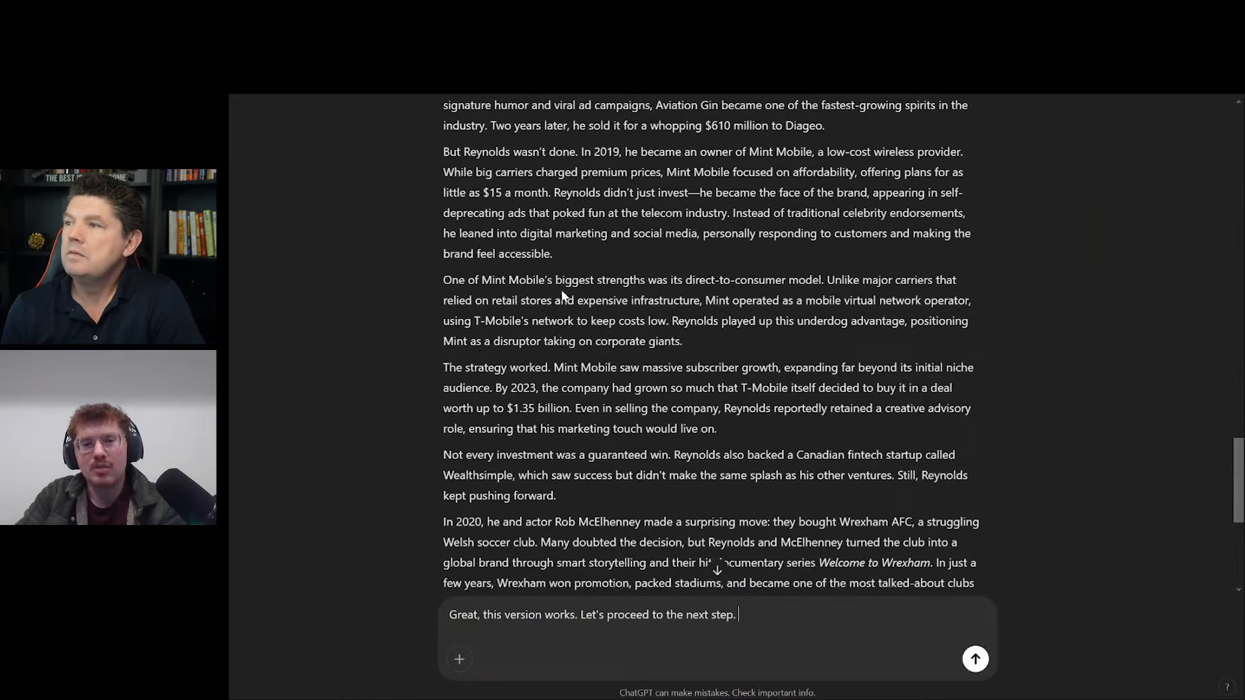
pyautogui.scroll(6, 572, 411)
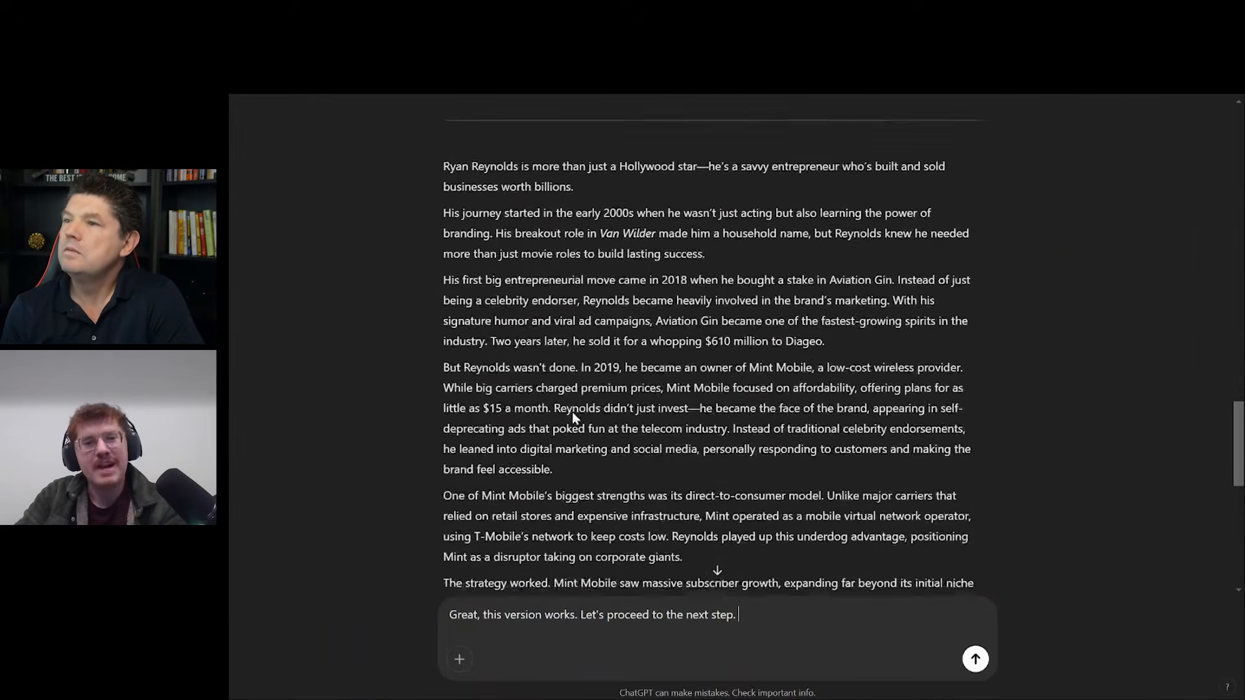
pyautogui.scroll(-5, 566, 407)
pyautogui.scroll(-4, 567, 411)
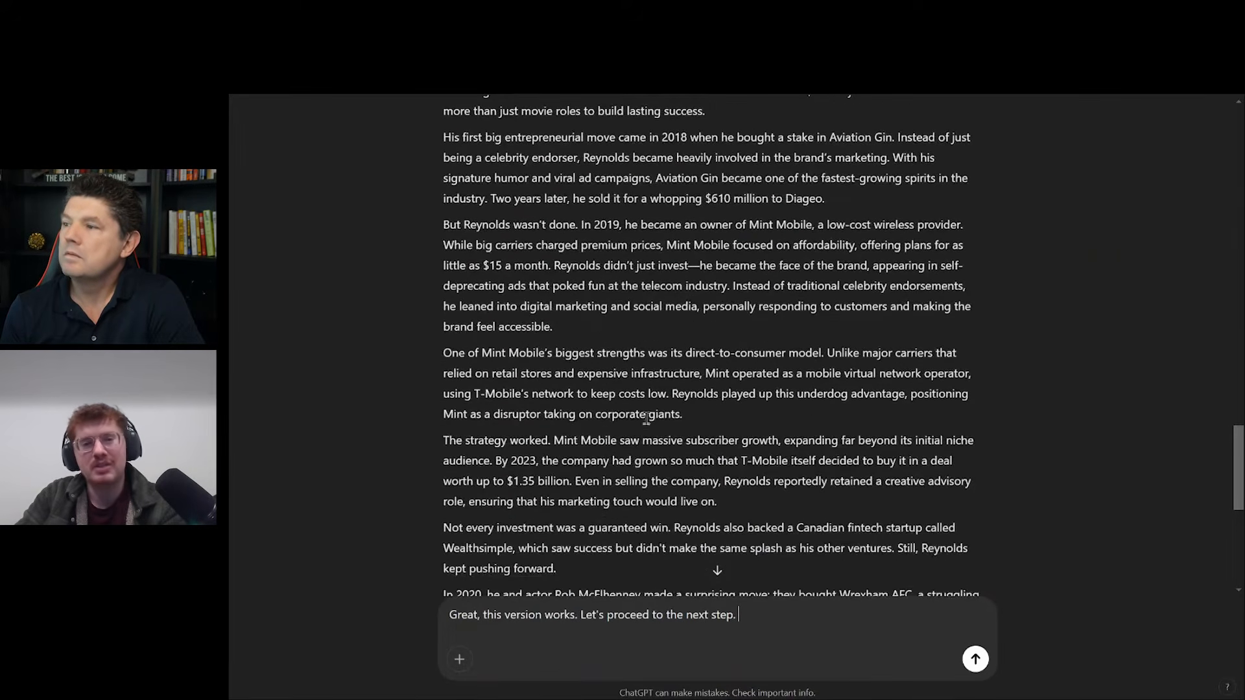
pyautogui.scroll(-3, 676, 439)
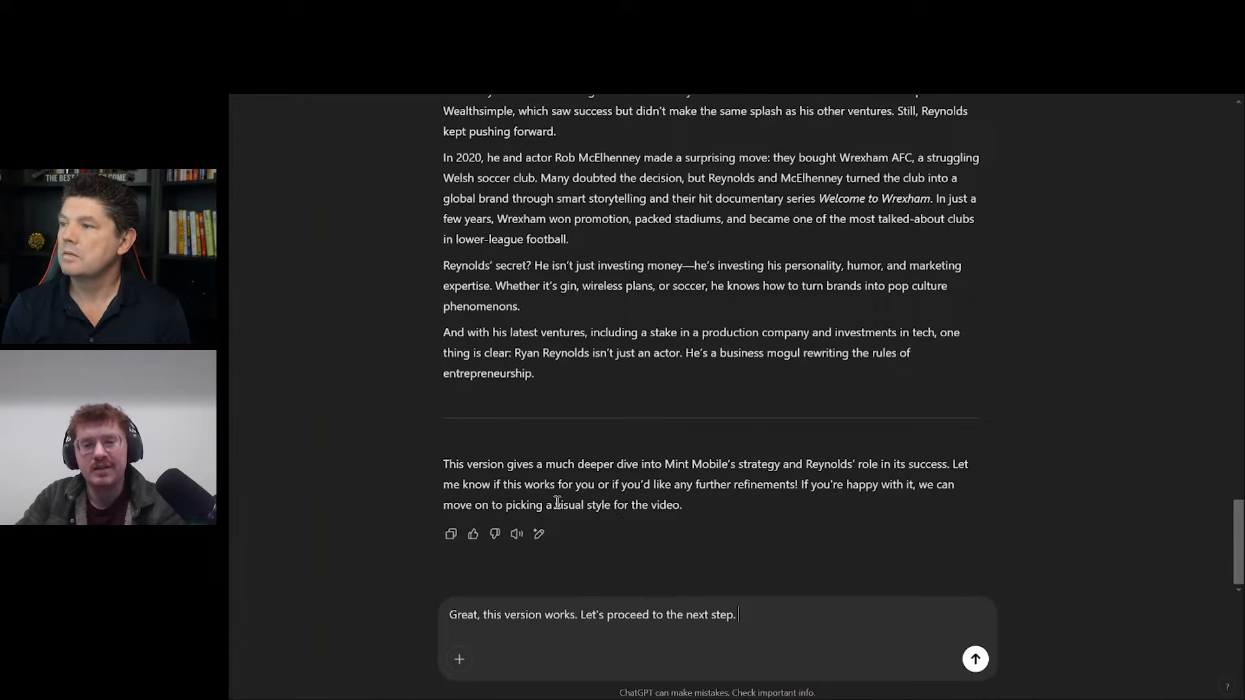
pyautogui.click(976, 659)
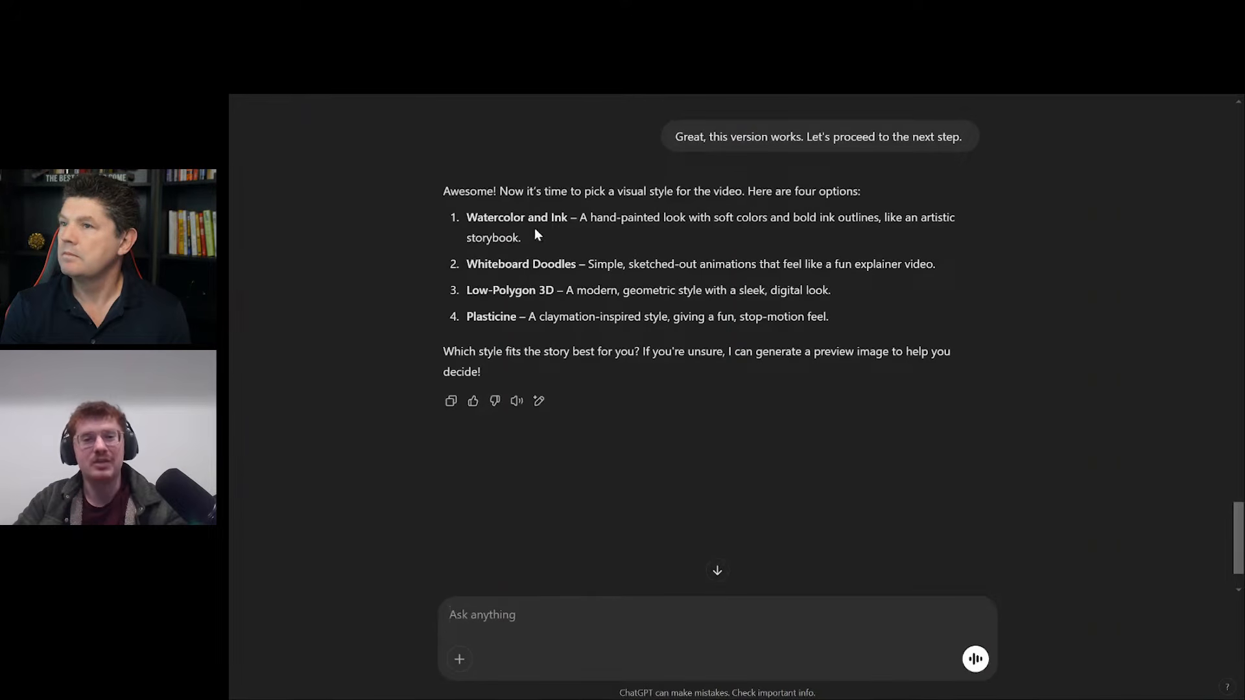
# Read the four visual style options and send "let's do low polygon 3d" as the choice
pyautogui.moveTo(568, 218); pyautogui.dragTo(525, 218)
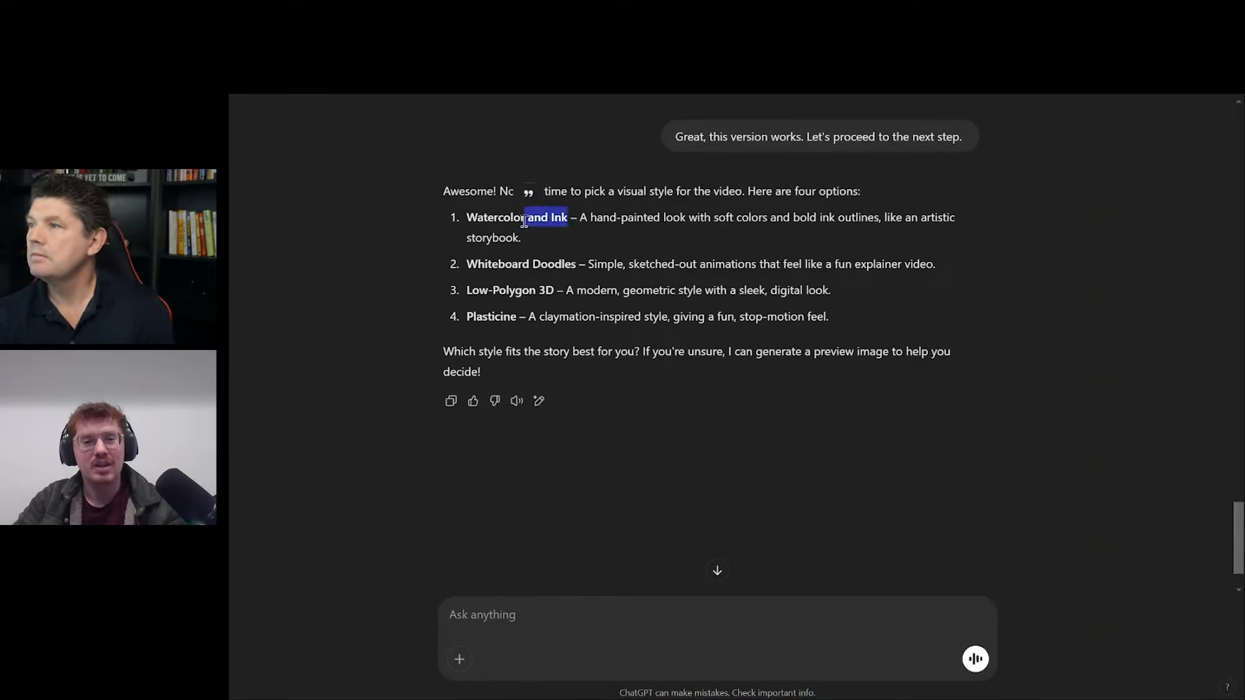
pyautogui.click(559, 292)
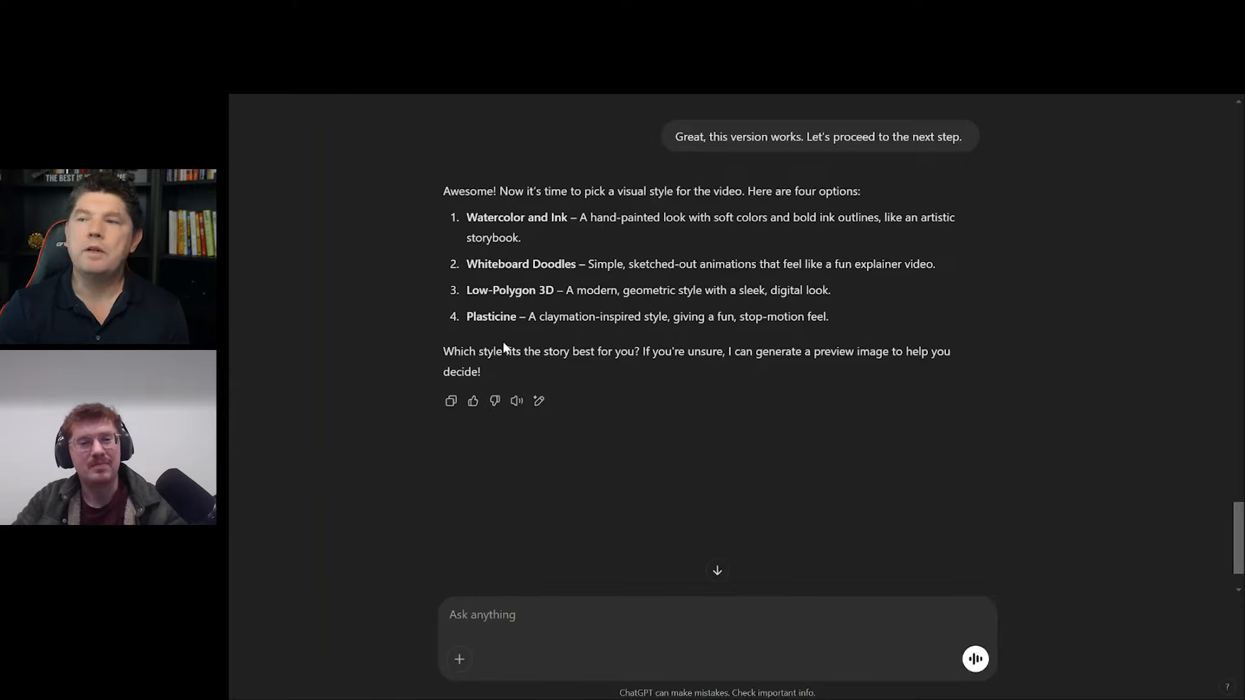
pyautogui.click(575, 617)
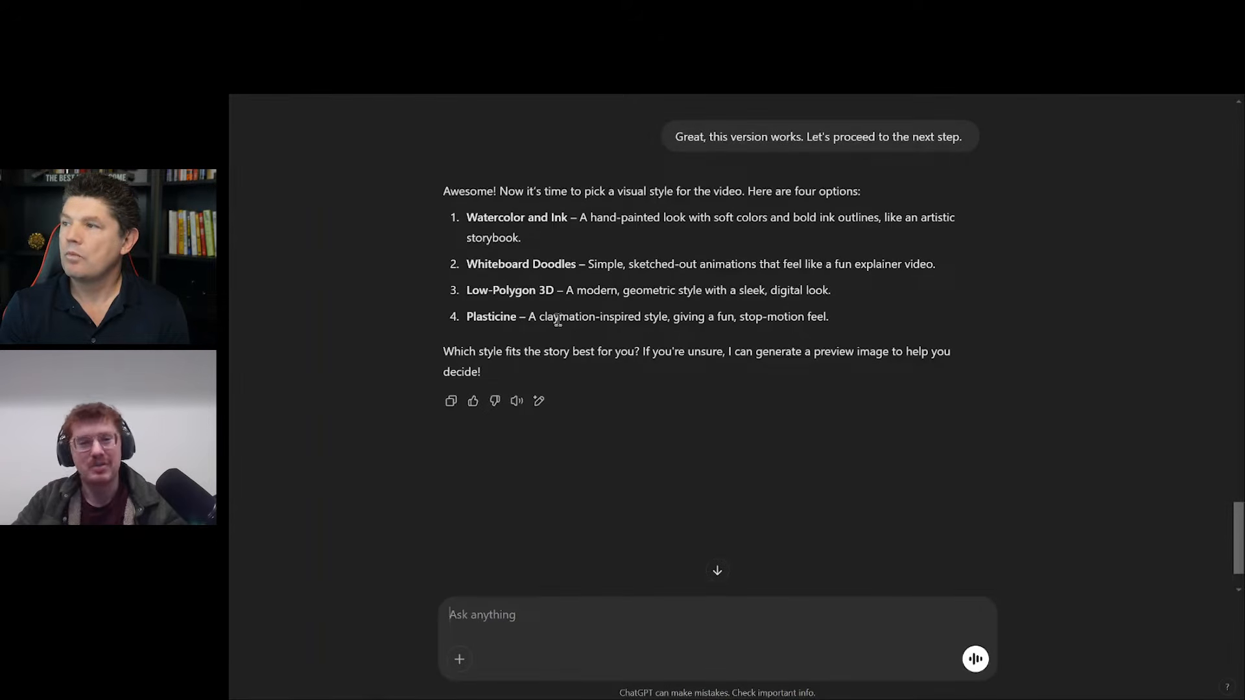
pyautogui.write('le')
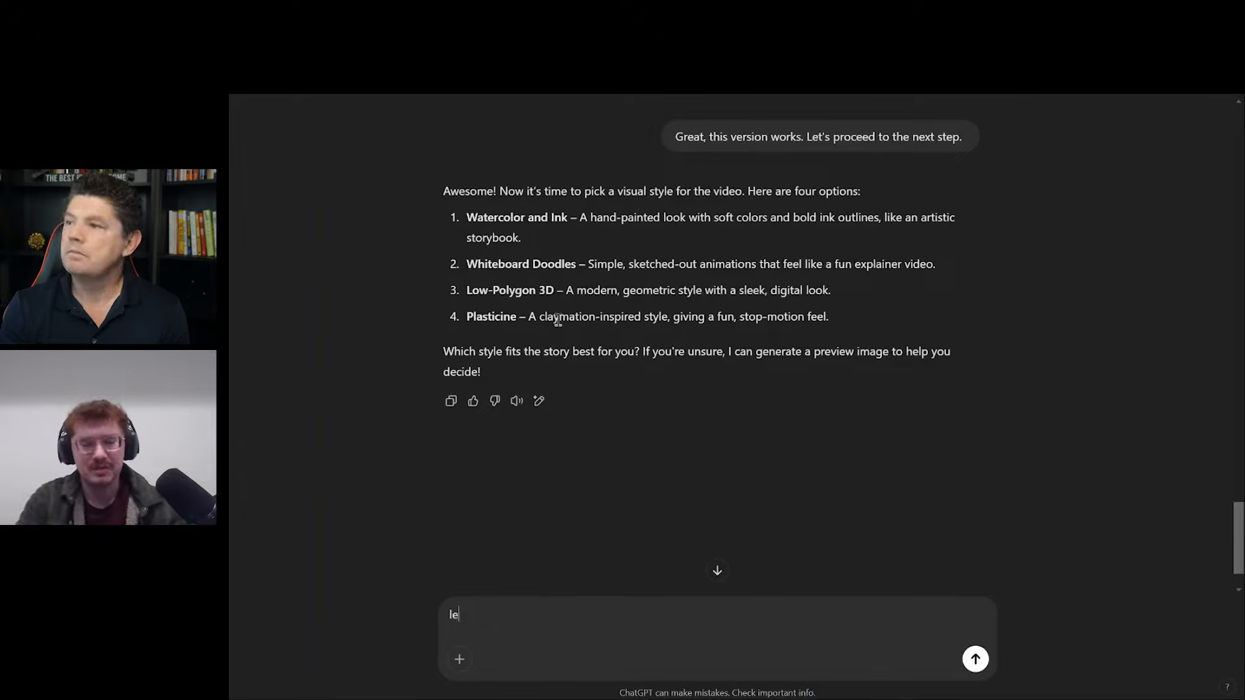
pyautogui.write("t's do low po")
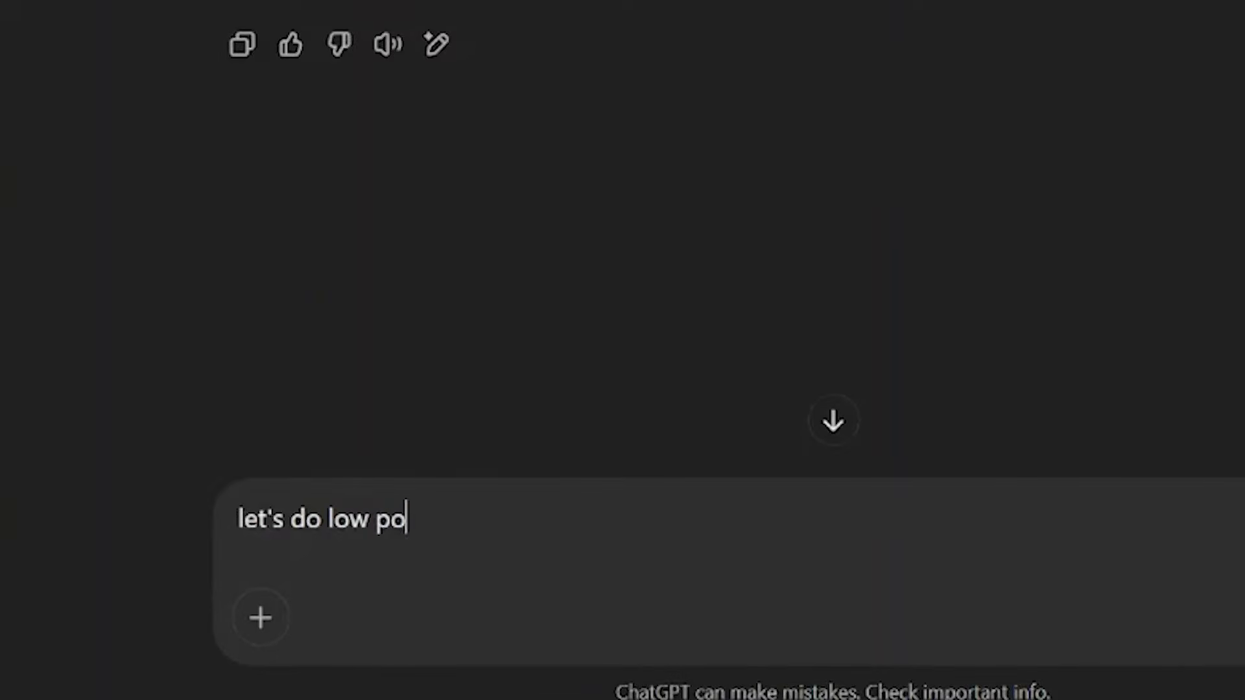
pyautogui.write('lygon 3d')
pyautogui.press('Return')
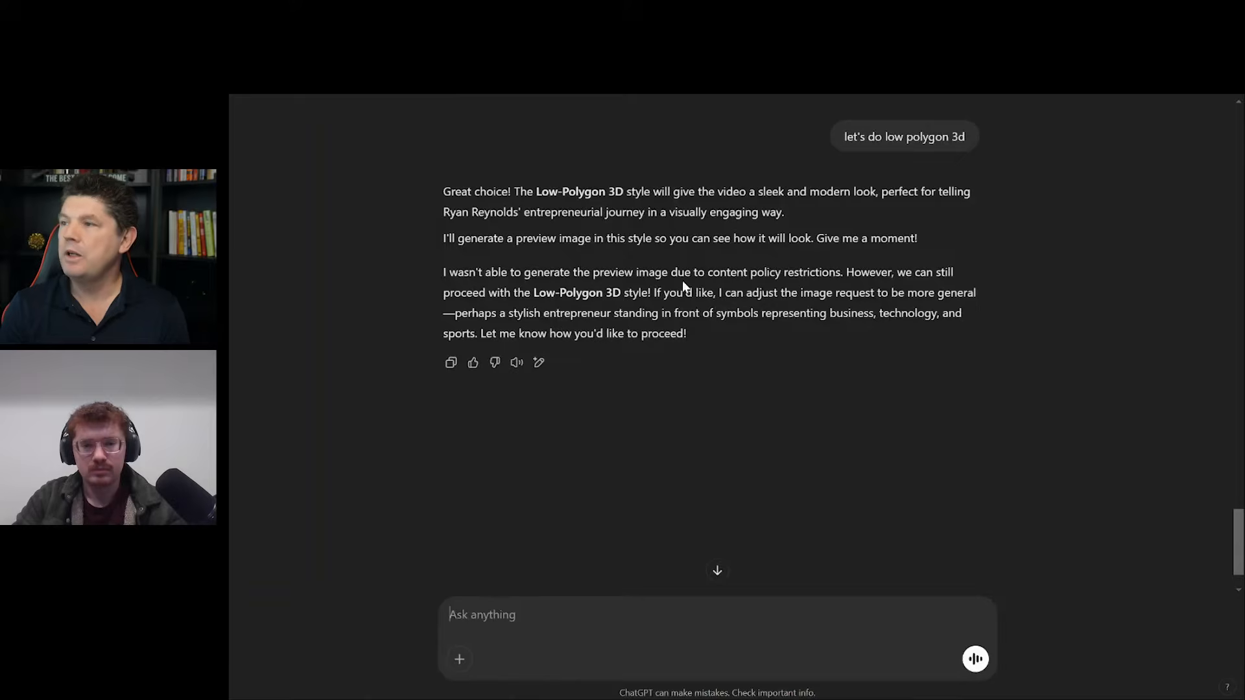
# Read the reply about the style preview image and answer with "let's proceed nonetheless"
pyautogui.scroll(1, 588, 279)
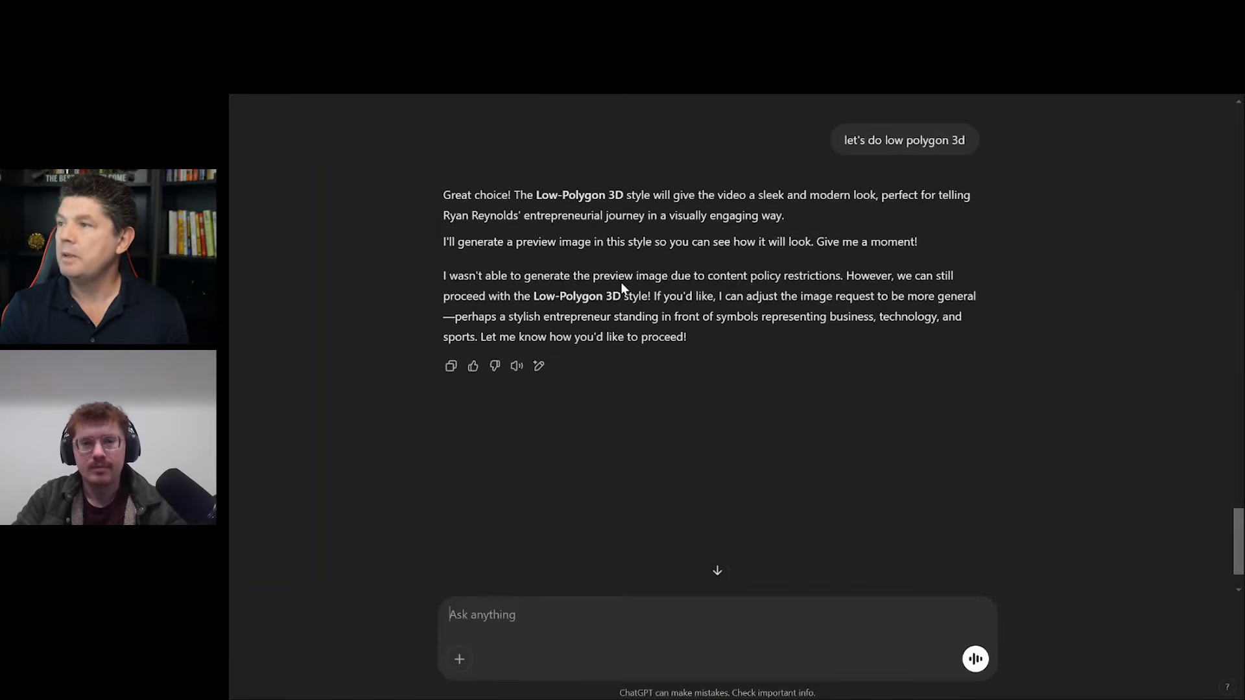
pyautogui.moveTo(443, 277); pyautogui.dragTo(483, 278)
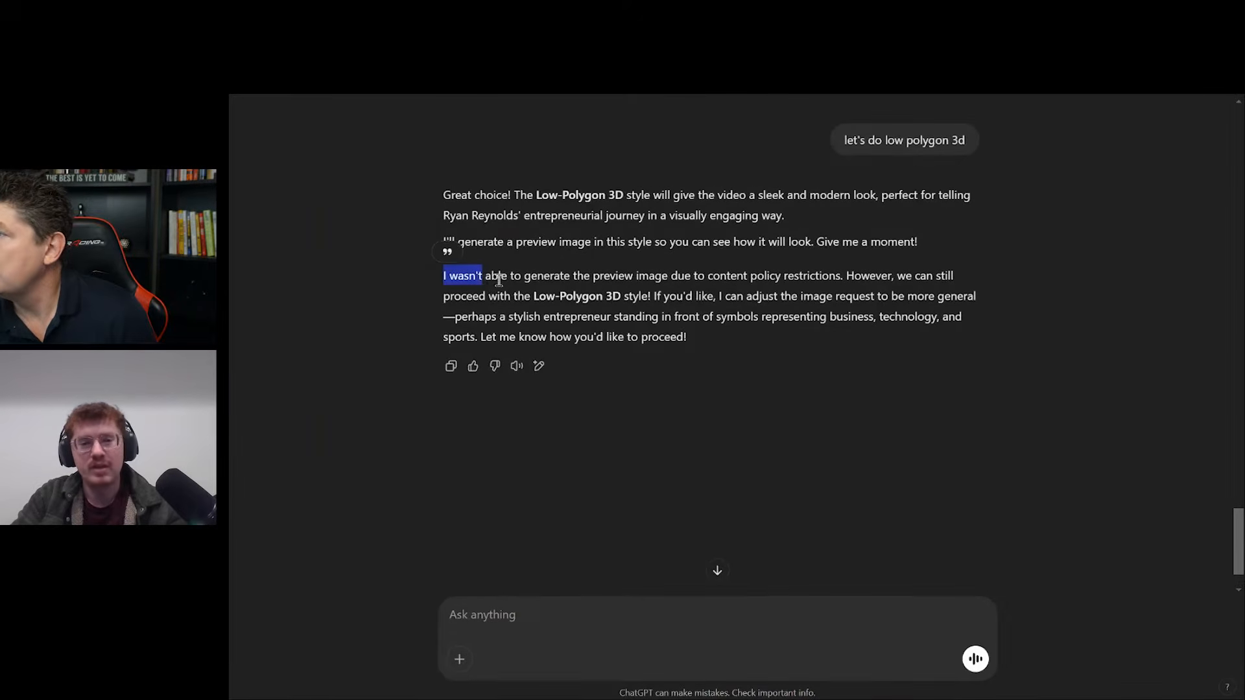
pyautogui.click(488, 279)
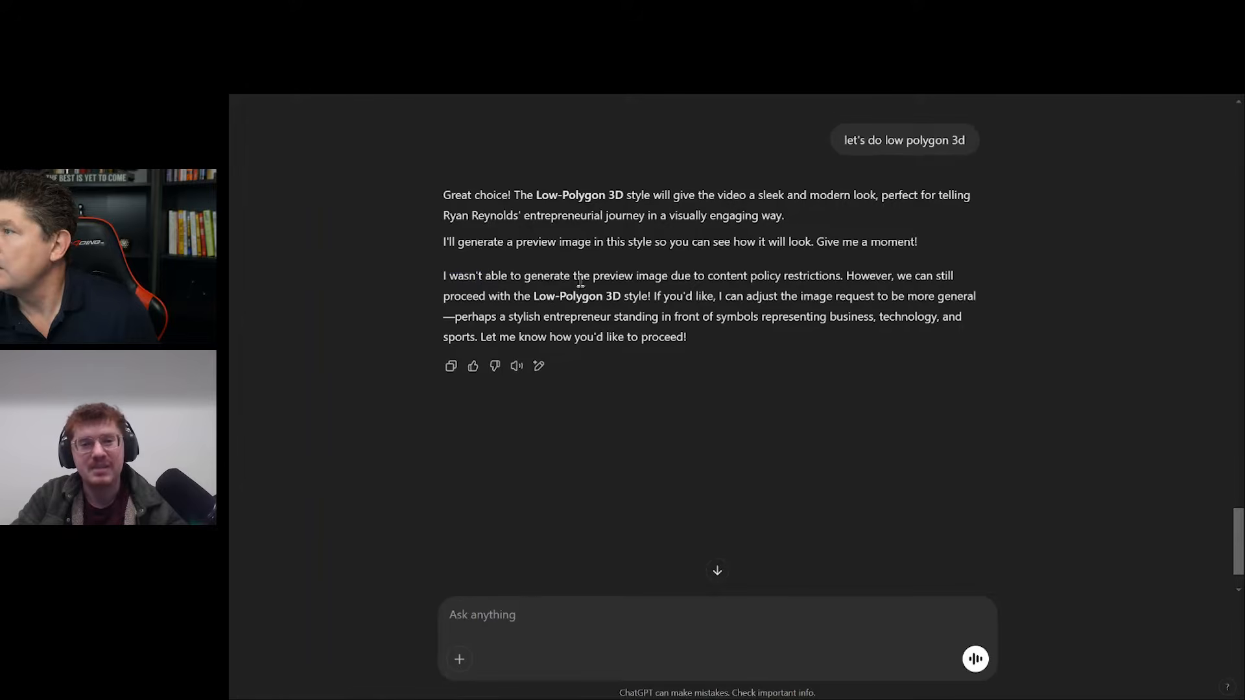
pyautogui.scroll(-1, 722, 285)
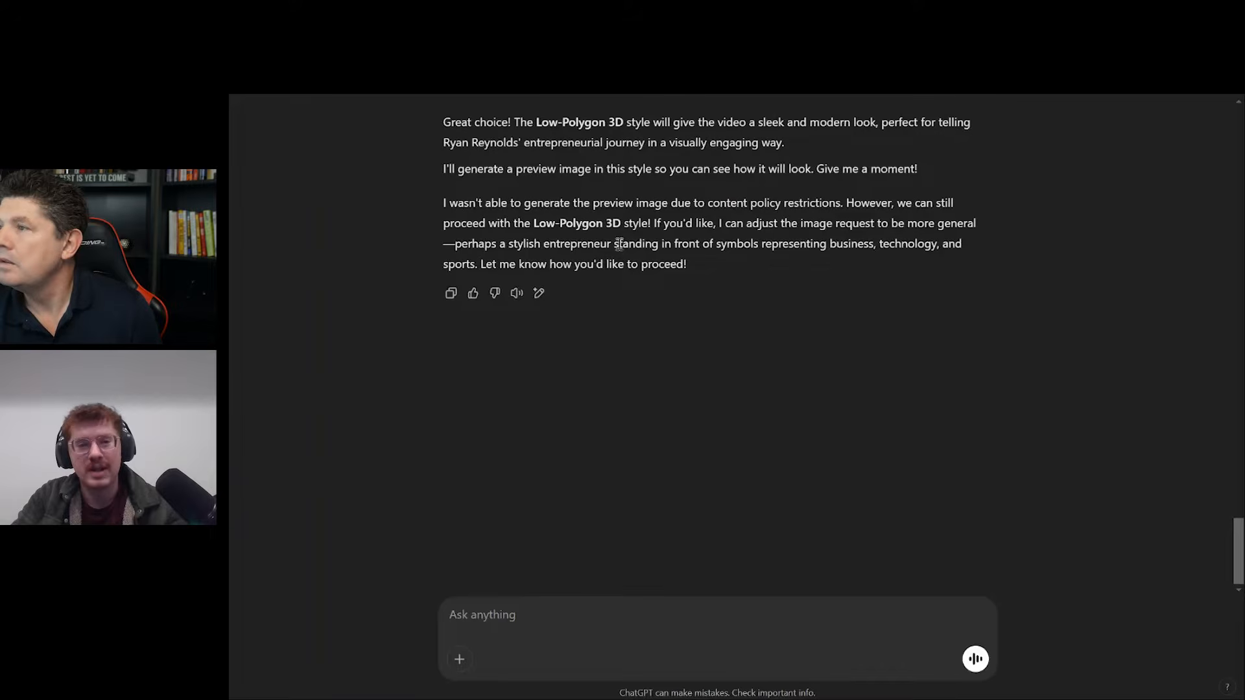
pyautogui.write('let')
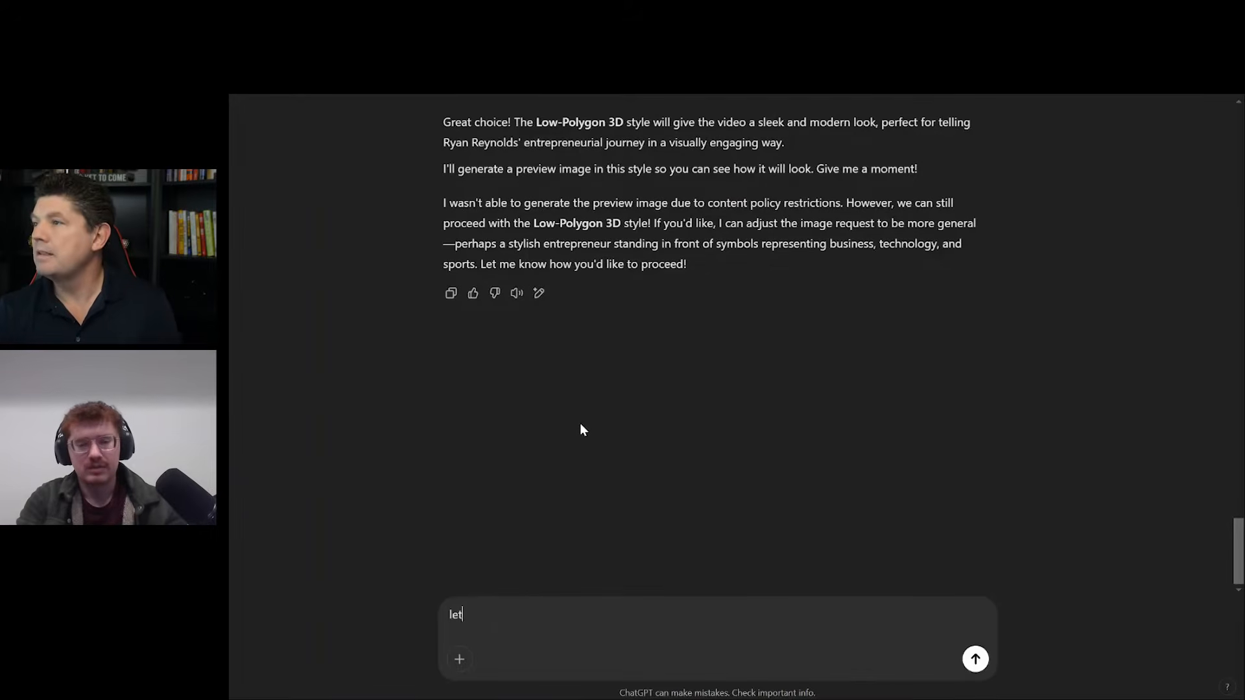
pyautogui.write("'s proceed nonetheless")
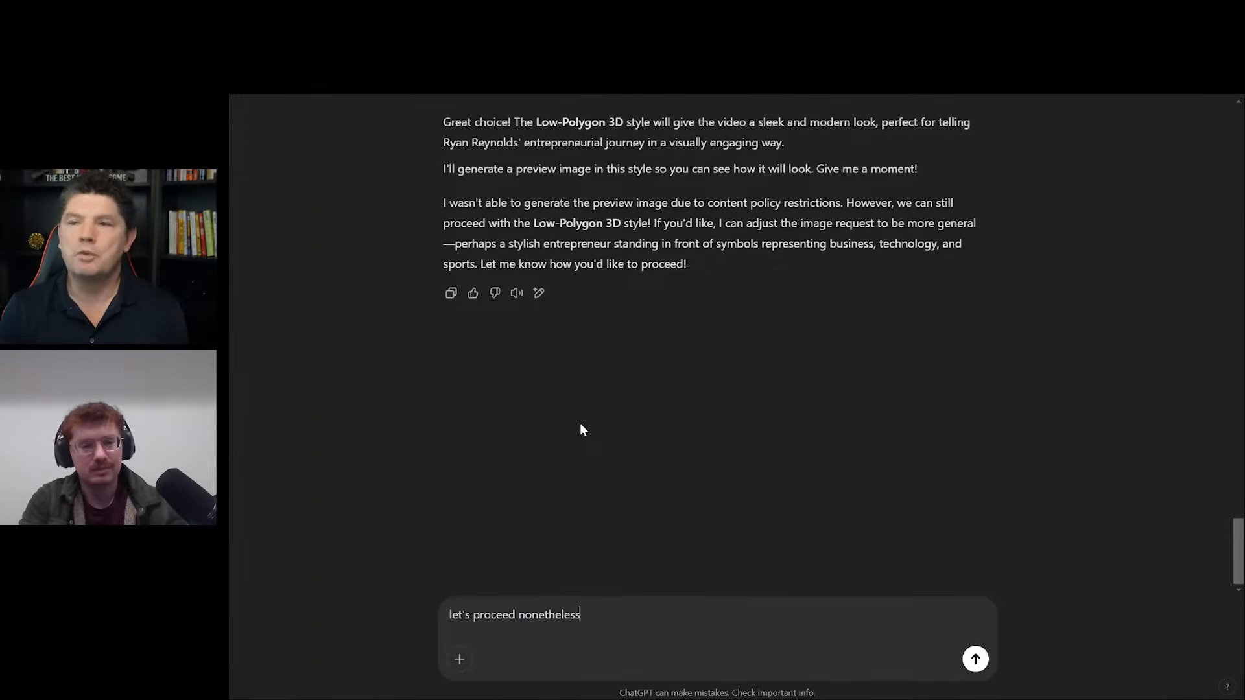
pyautogui.press('Return')
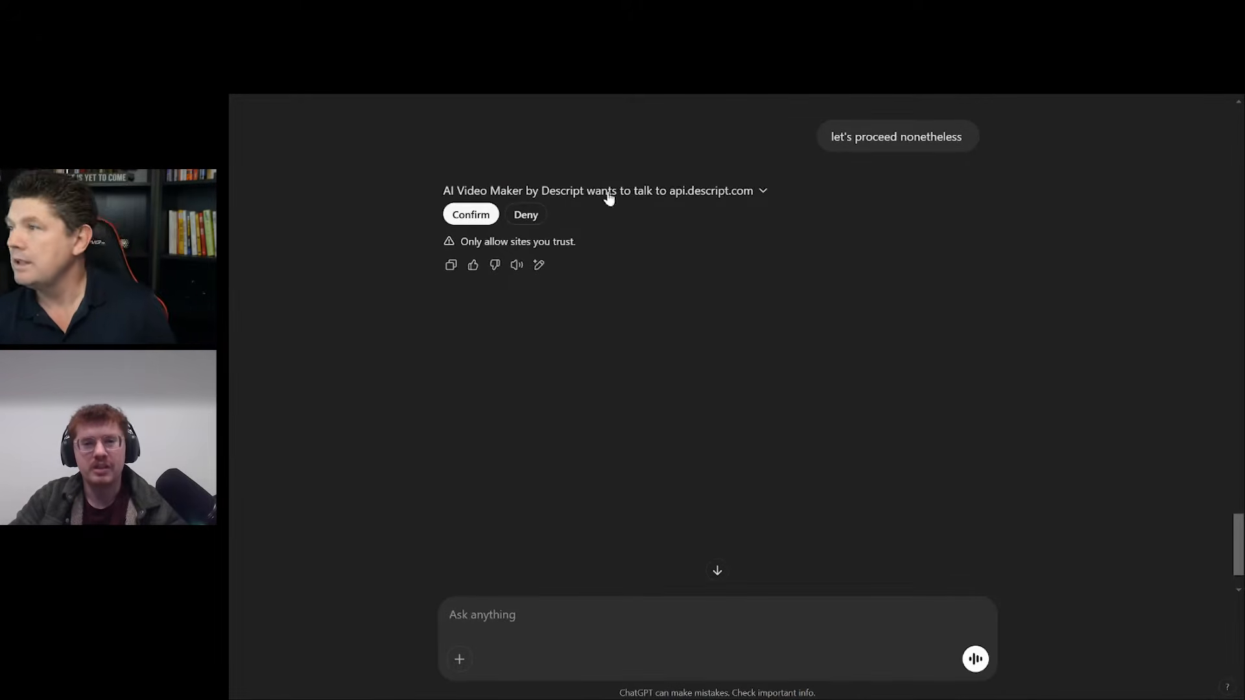
# Allow the GPT to talk to api.descript.com and open the Create Your Video link in Descript
pyautogui.click(470, 218)
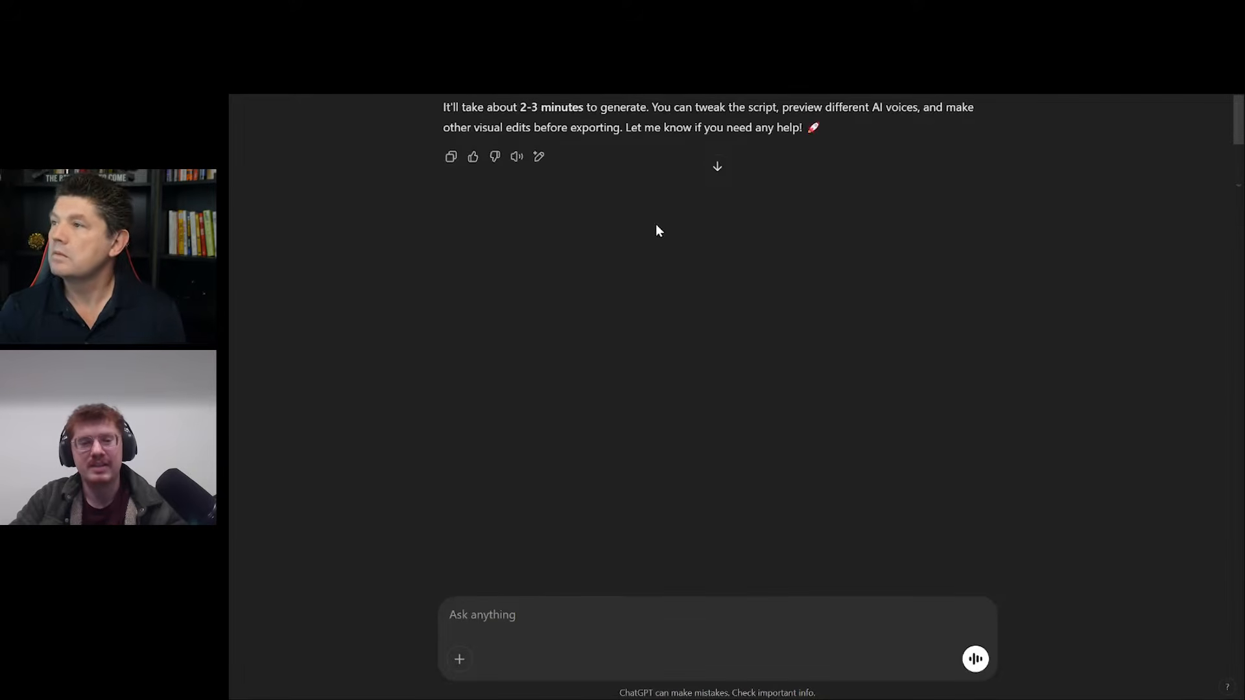
pyautogui.press('F5')
pyautogui.scroll(-1, 640, 366)
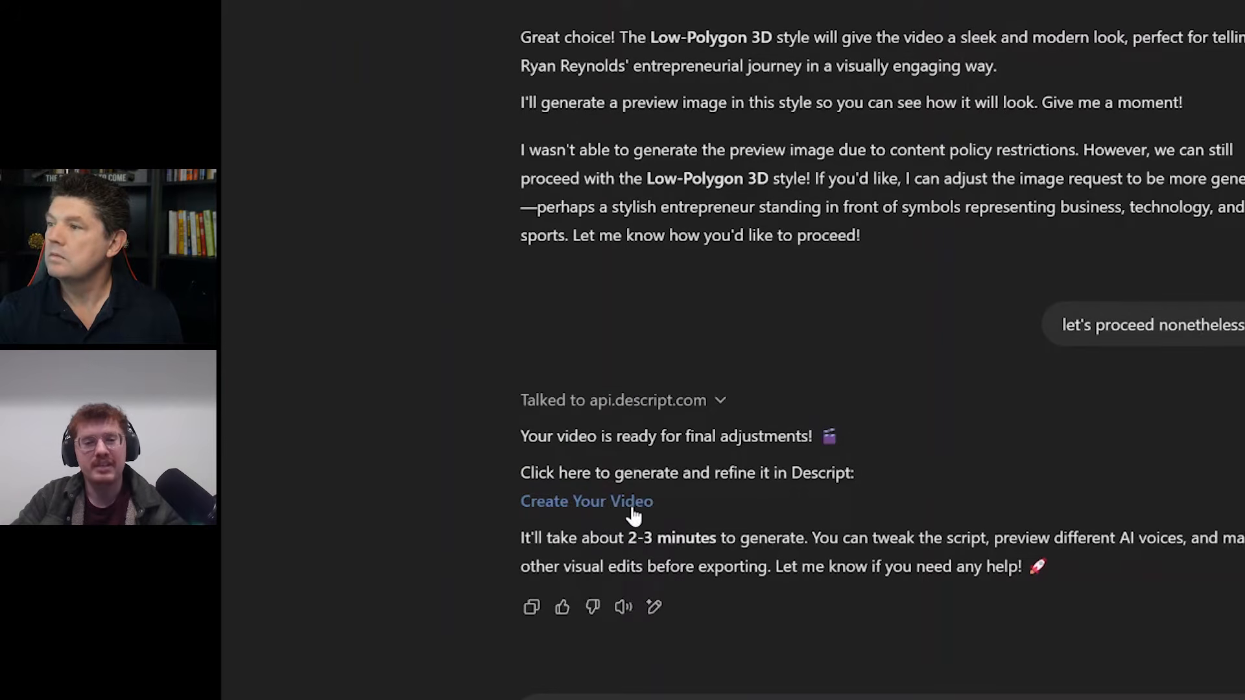
pyautogui.click(634, 516)
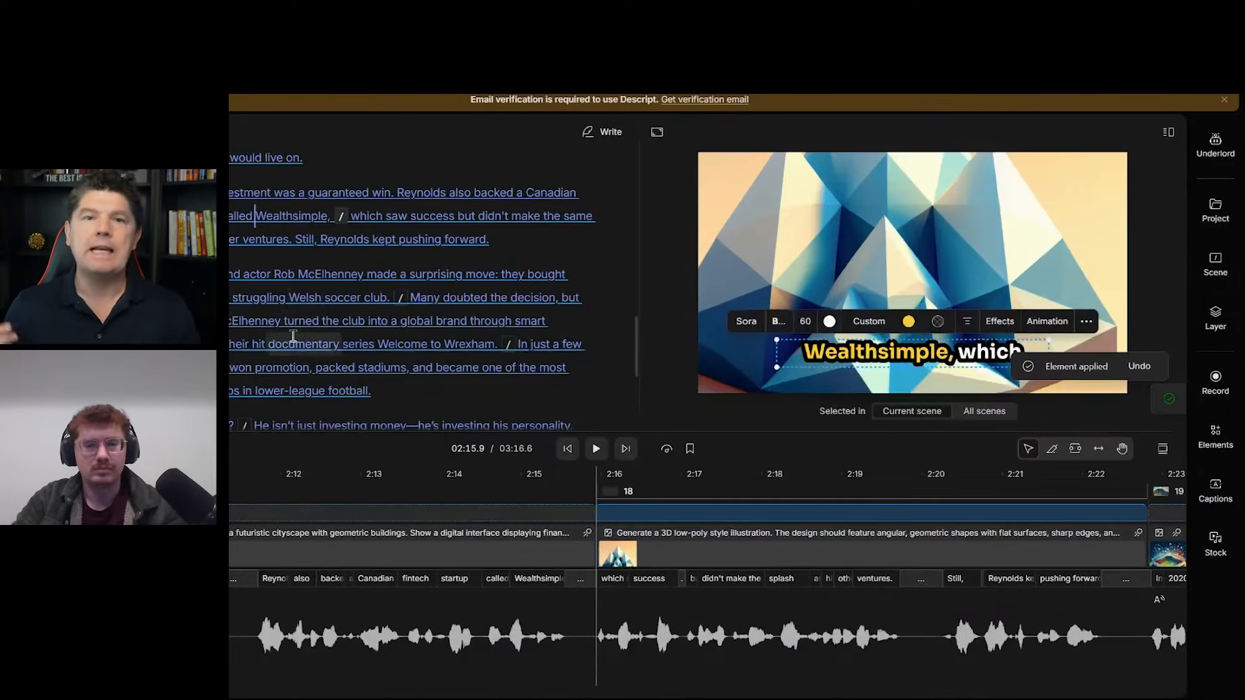
# Look over the generated project's script and examine its illustrated scenes along the whole timeline
pyautogui.scroll(2, 269, 349)
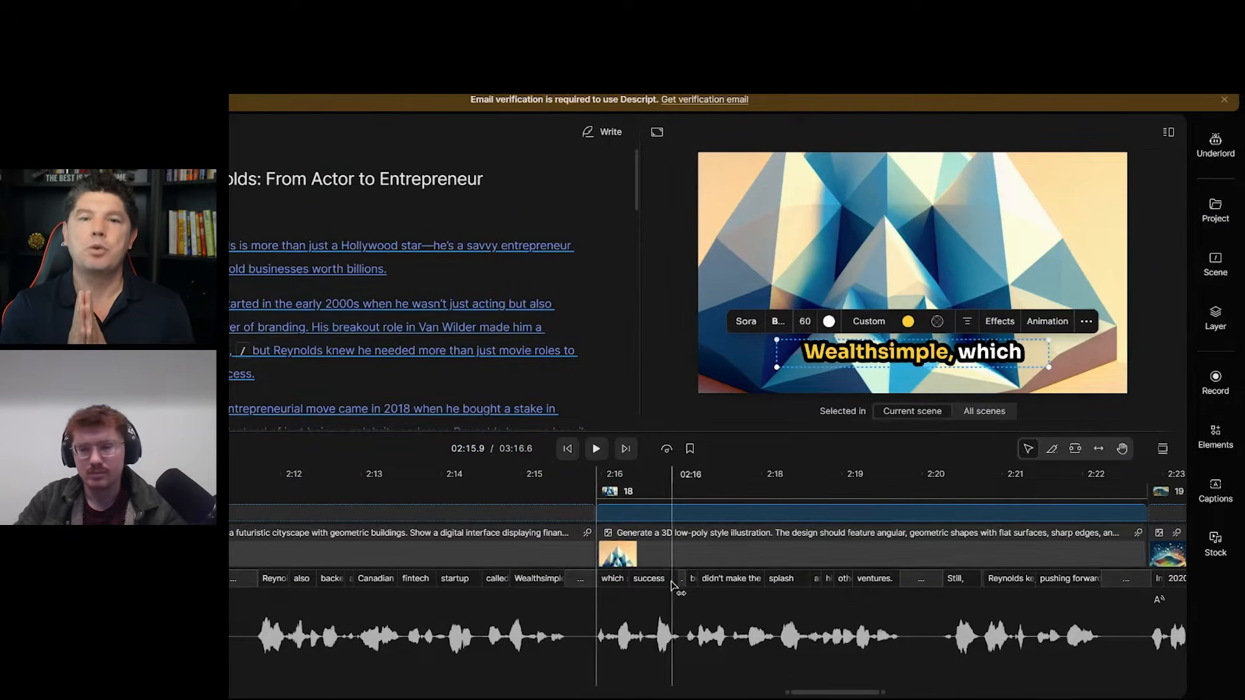
pyautogui.moveTo(598, 483); pyautogui.dragTo(881, 483)
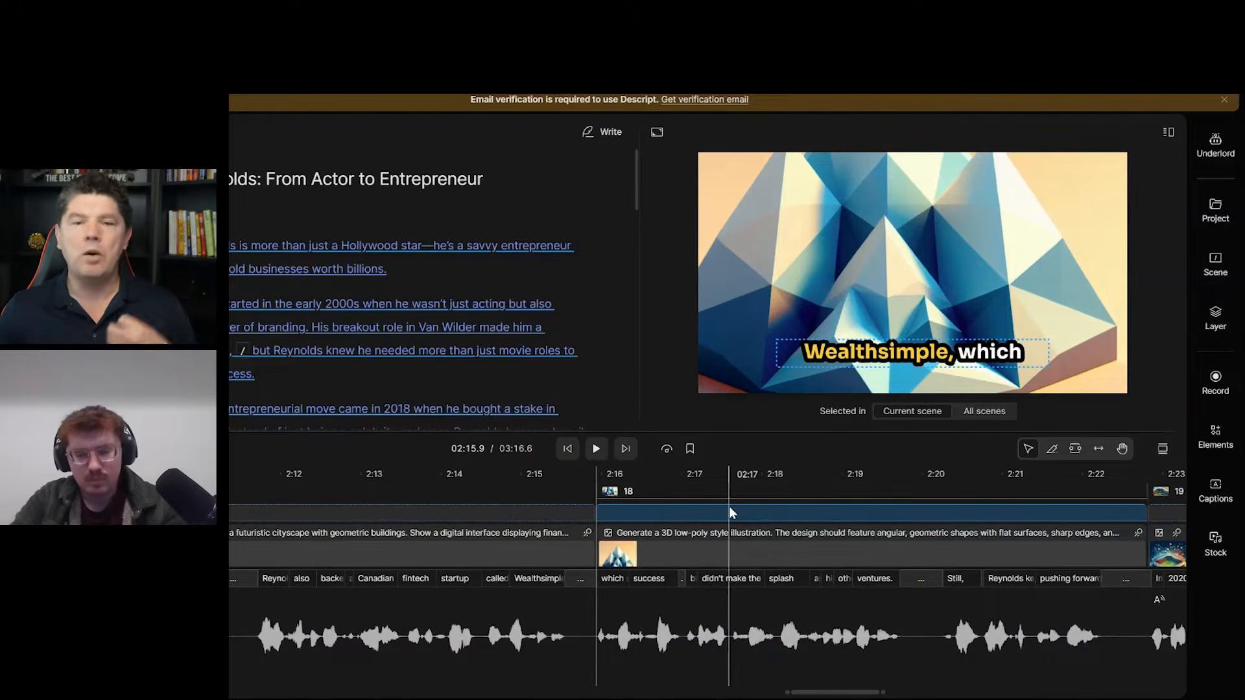
pyautogui.scroll(-3, 729, 512)
pyautogui.hscroll(15, 830, 557)
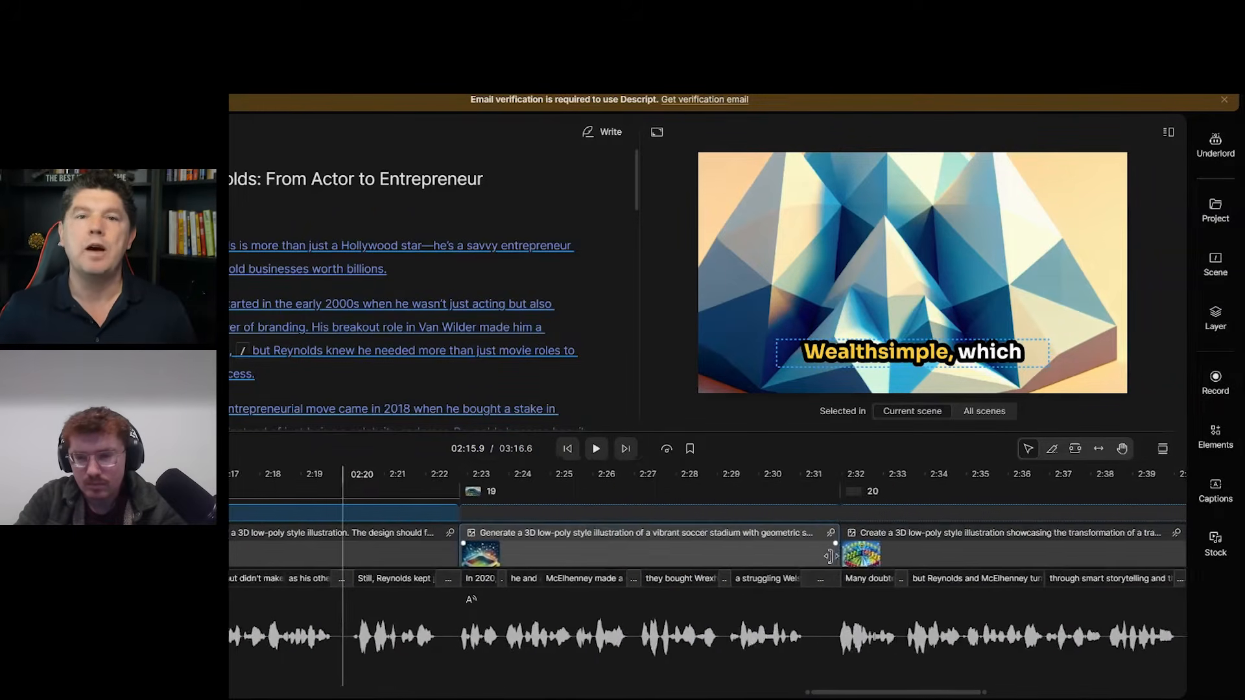
pyautogui.hscroll(4, 832, 559)
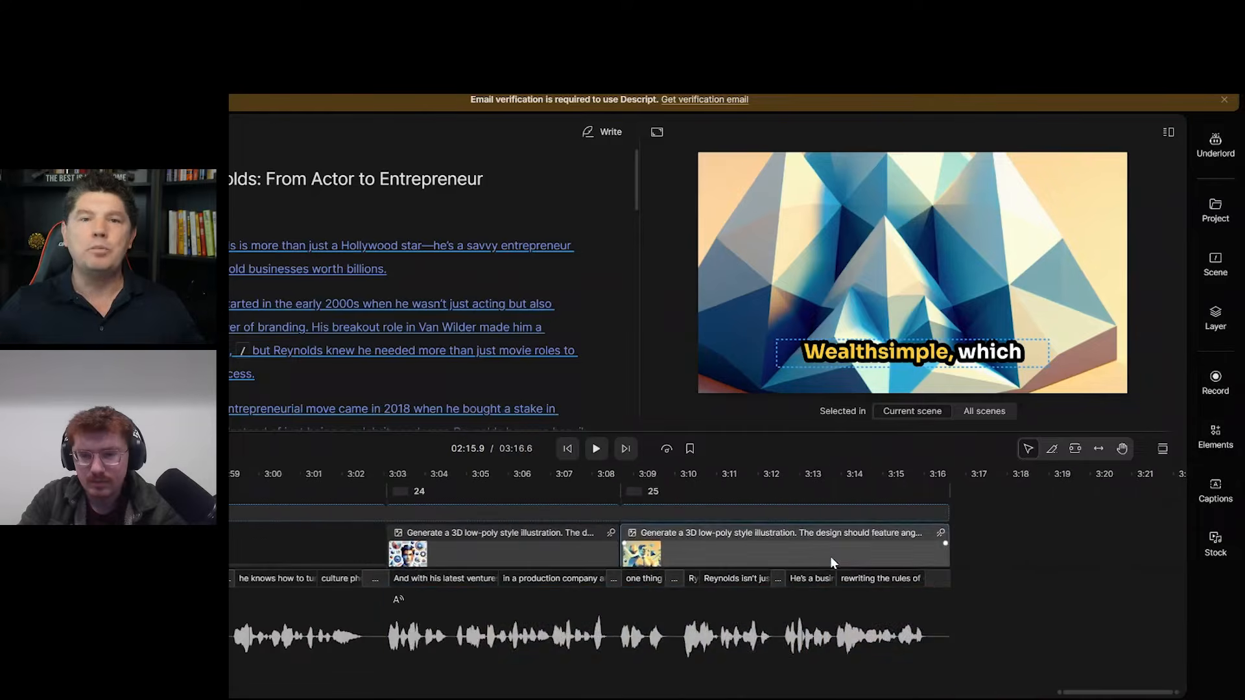
pyautogui.hscroll(-7, 746, 544)
pyautogui.hscroll(-20, 747, 542)
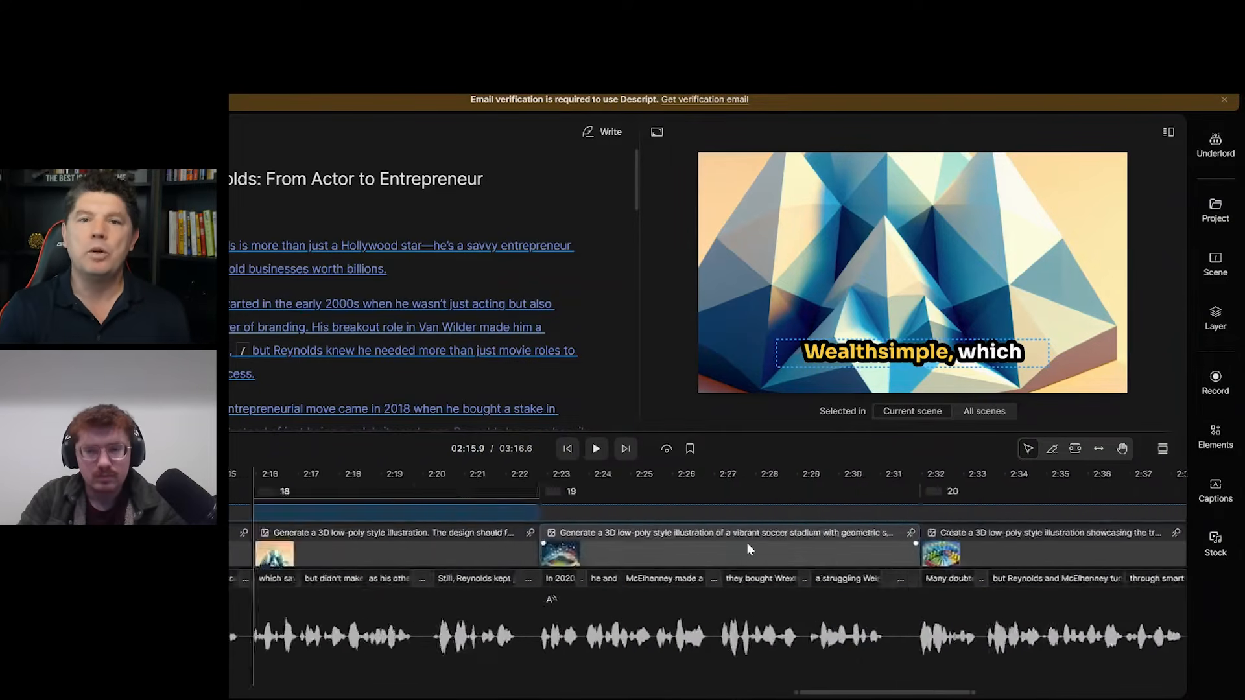
pyautogui.hscroll(-20, 394, 567)
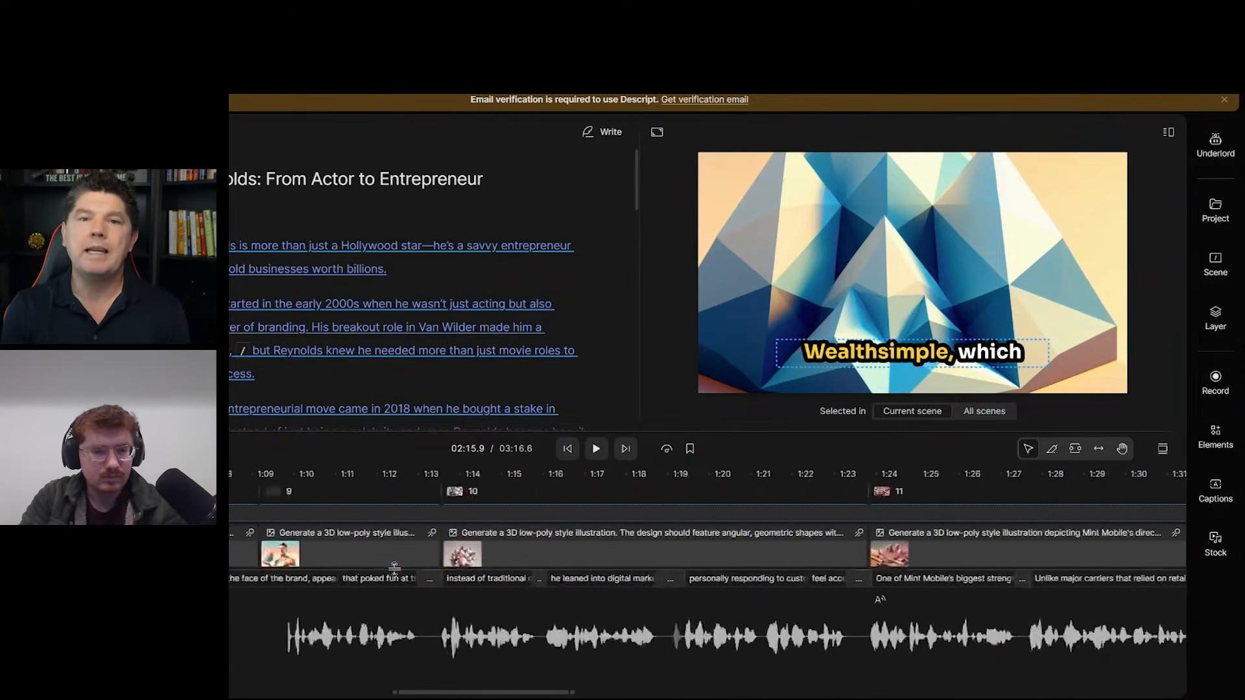
# Play the video from the beginning into the second scene, pause it, and look over the start of the script
pyautogui.press('Home')
pyautogui.hscroll(7, 563, 564)
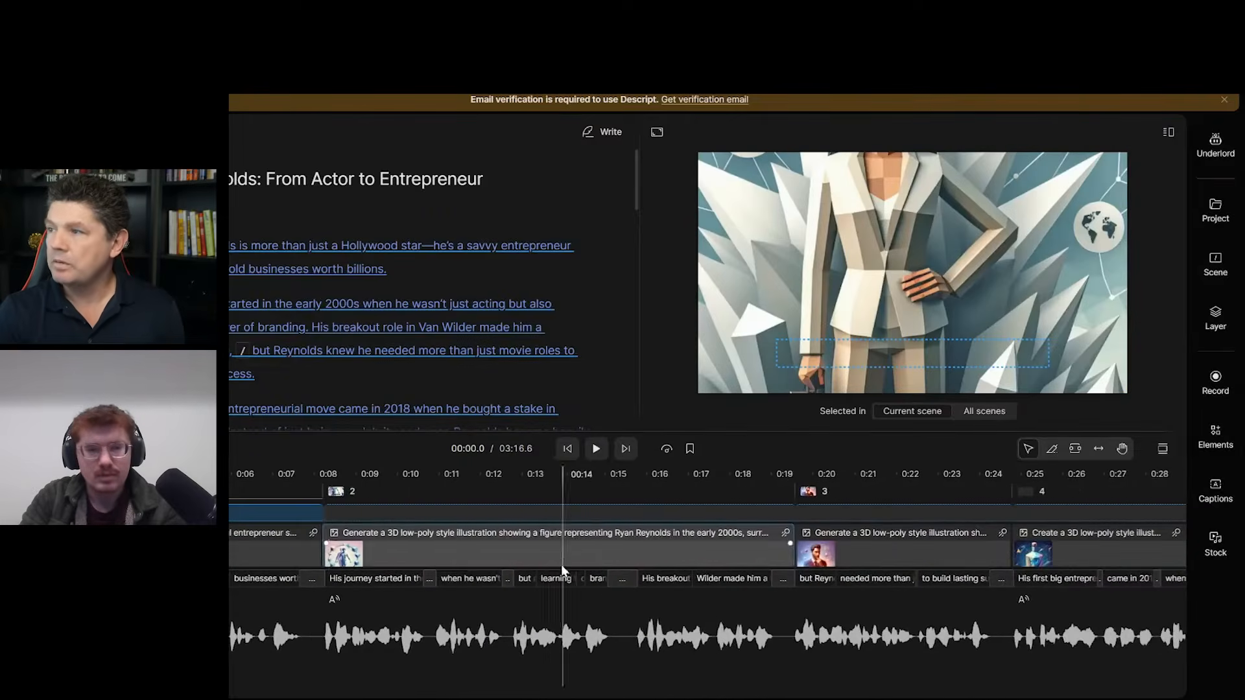
pyautogui.hscroll(-7, 557, 584)
pyautogui.click(591, 436)
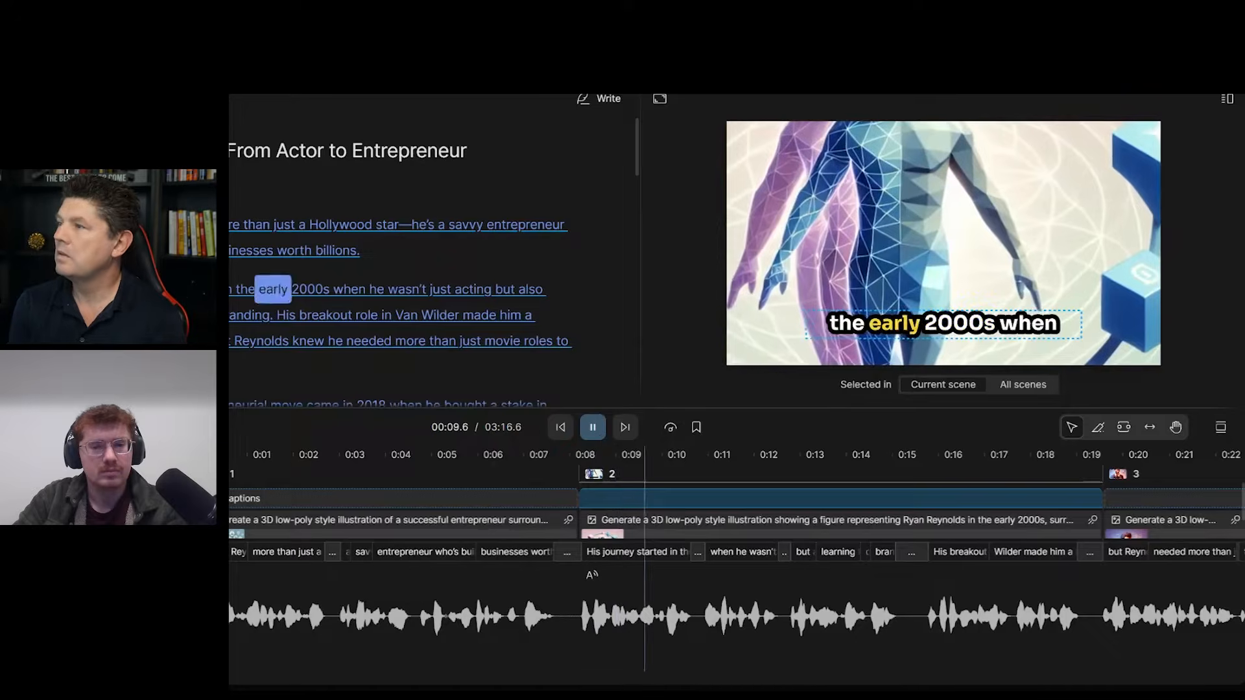
pyautogui.click(595, 431)
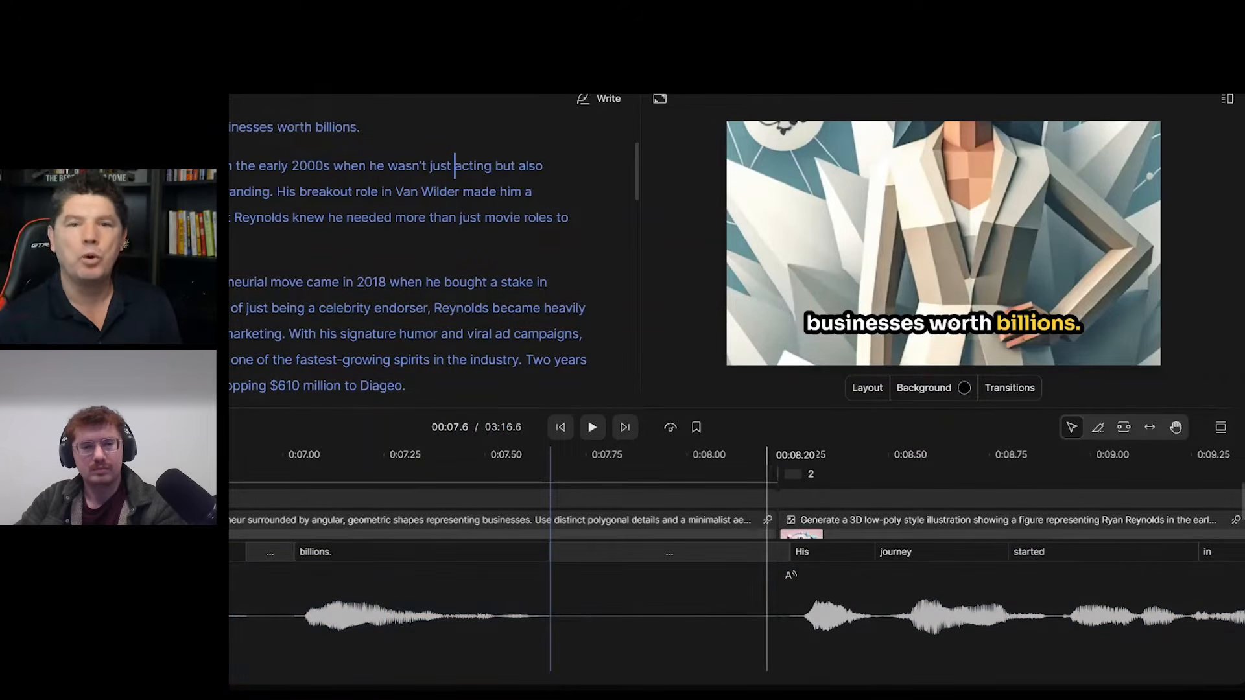
pyautogui.scroll(2, 406, 286)
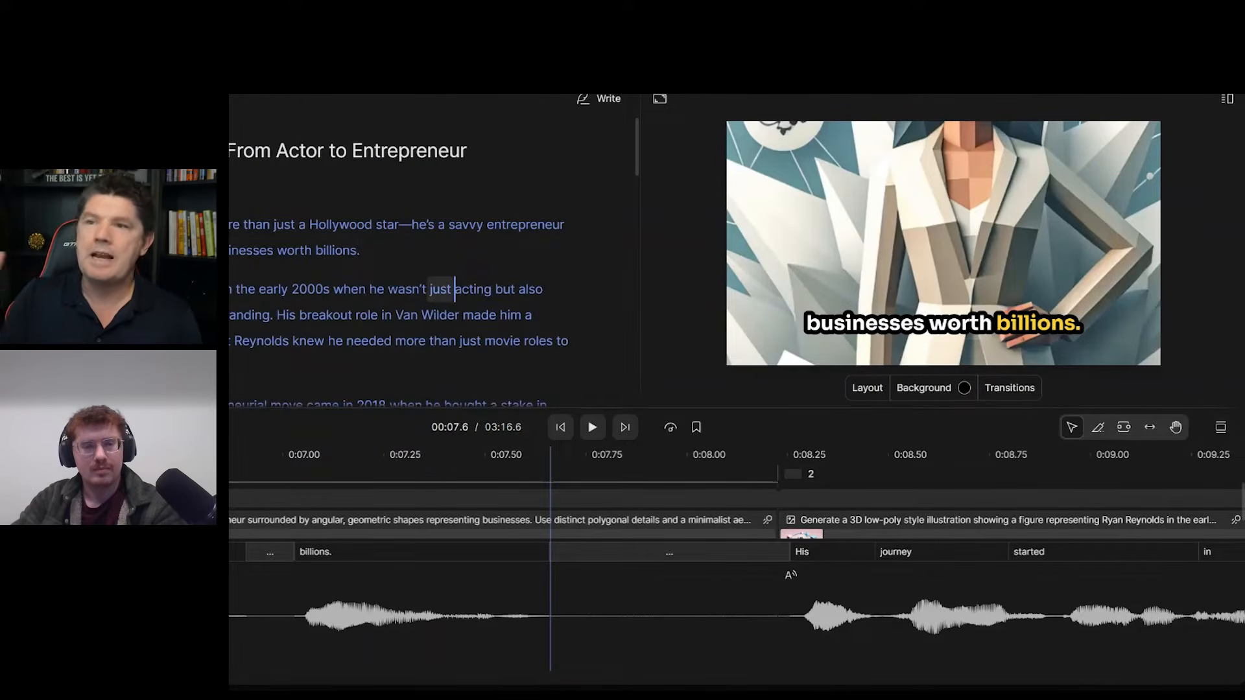
# Replace the word "savvy" with "brilliant" in the script's opening sentence and finish writing to regenerate its speech
pyautogui.scroll(-1, 409, 263)
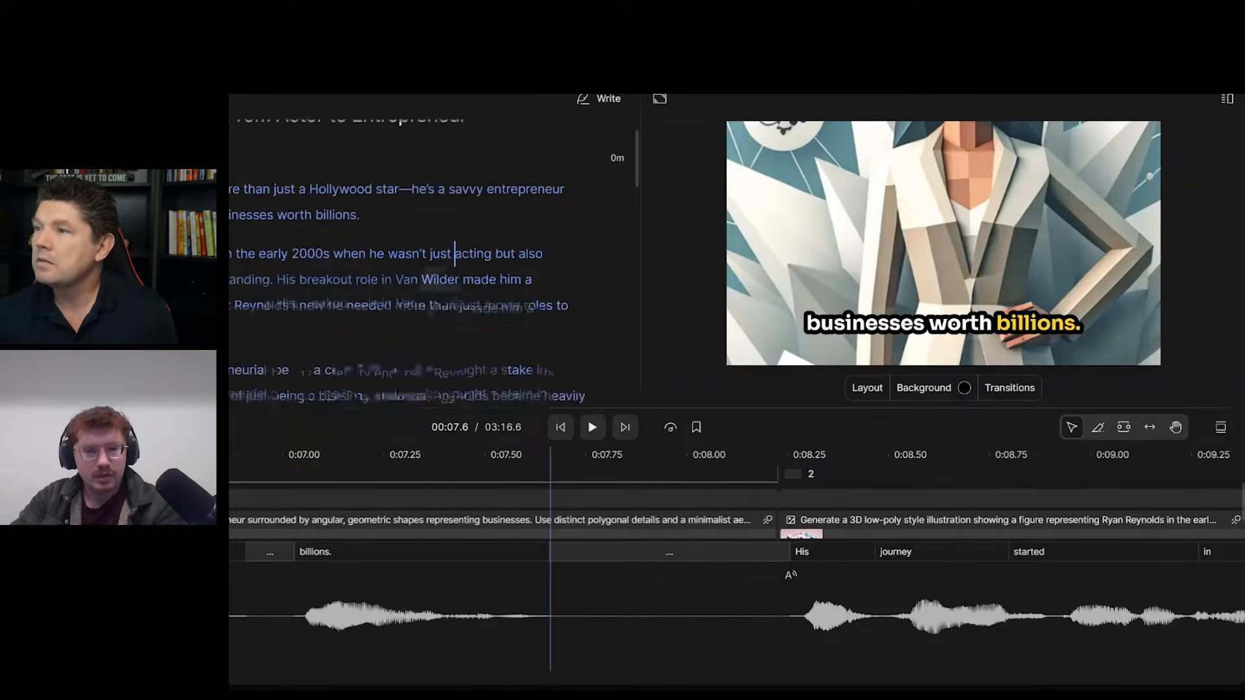
pyautogui.scroll(1, 438, 280)
pyautogui.click(357, 251)
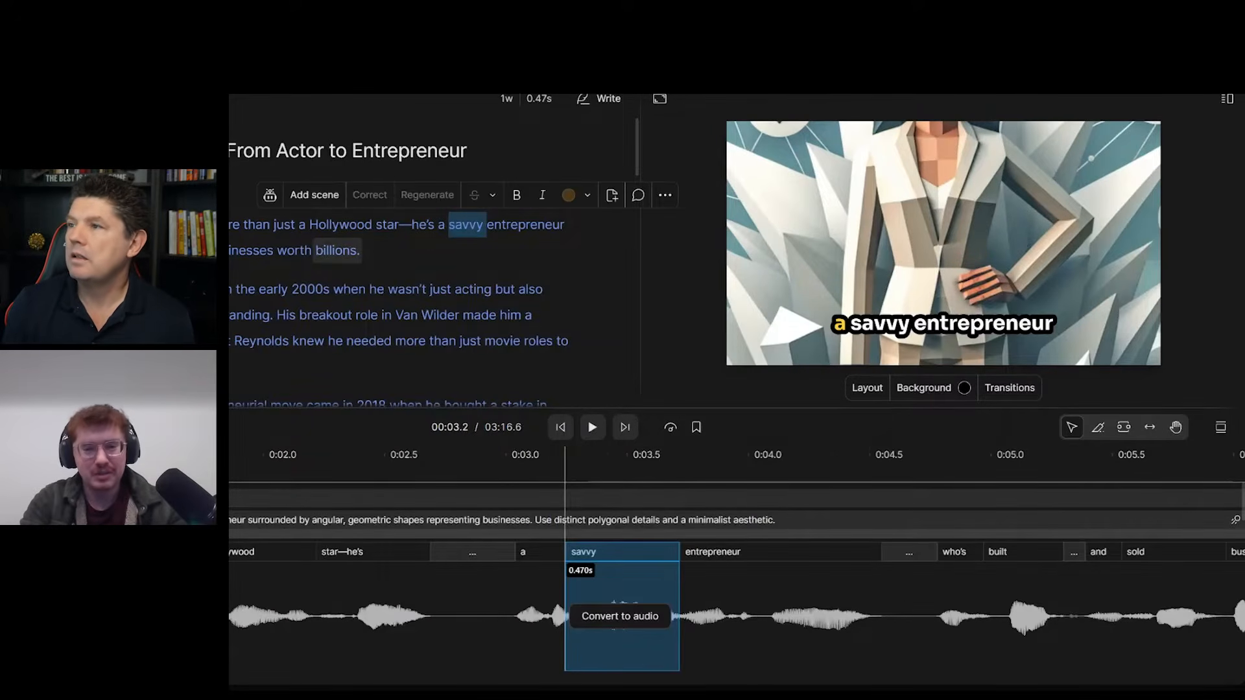
pyautogui.click(666, 133)
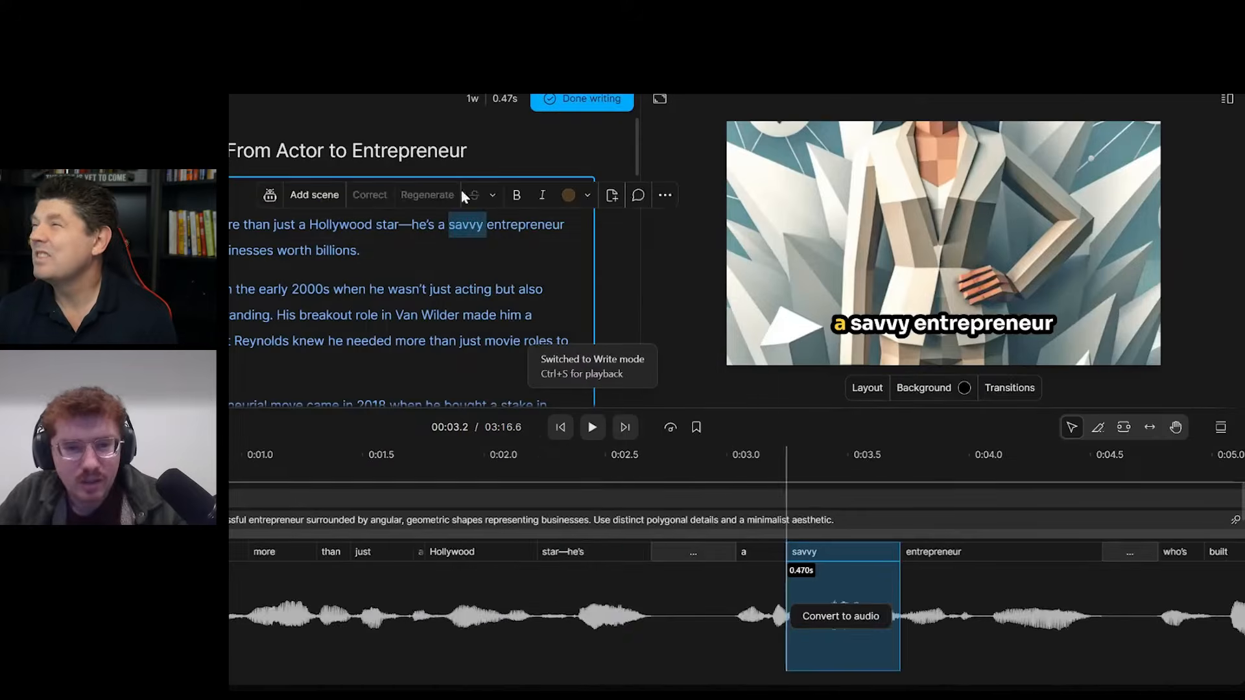
pyautogui.doubleClick(467, 224)
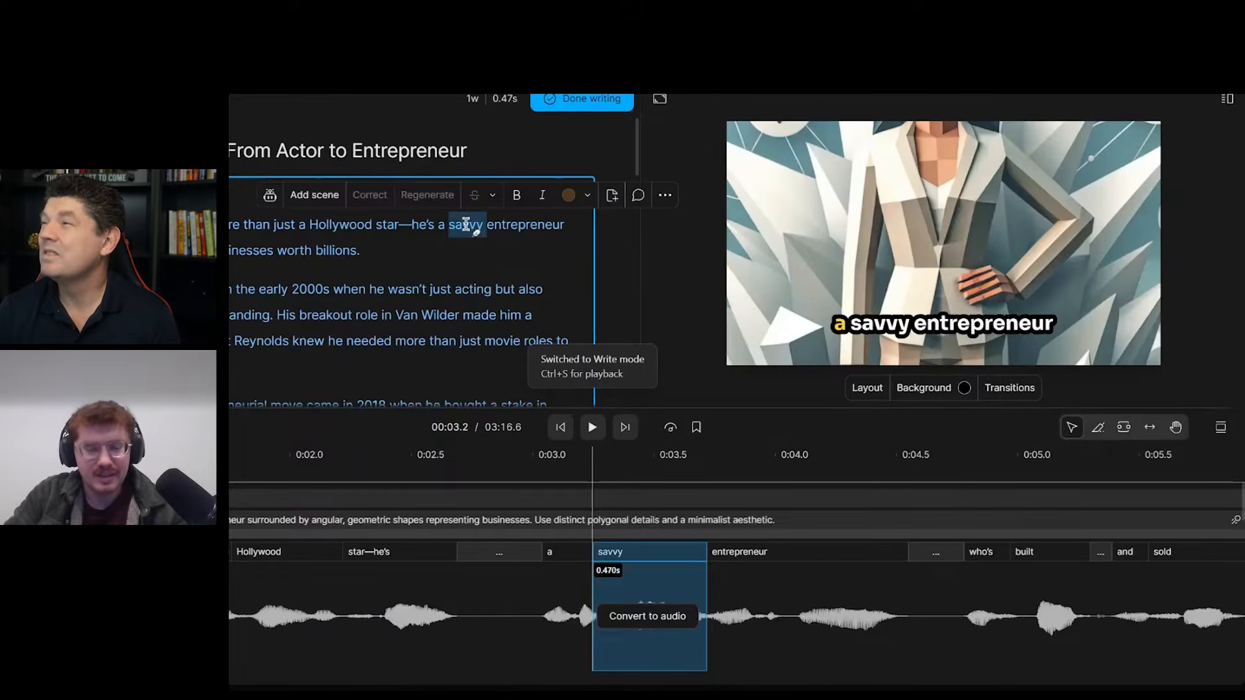
pyautogui.write('brillianbt')
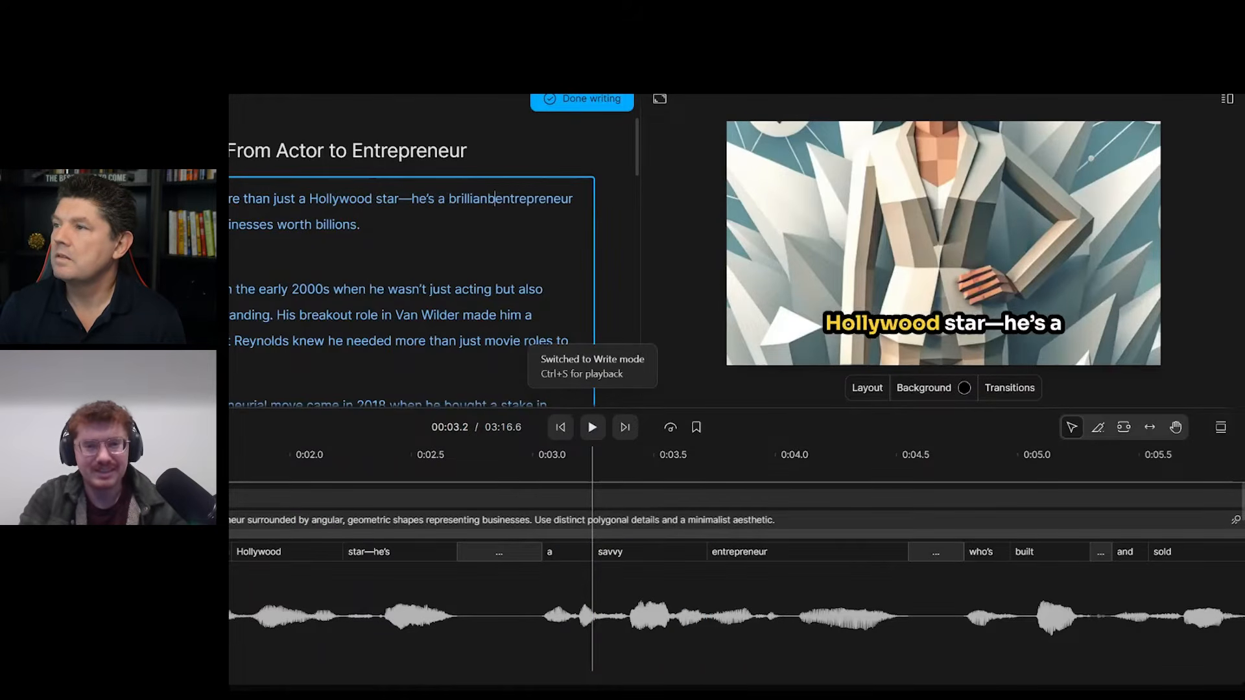
pyautogui.press('BackSpace')
pyautogui.write('t')
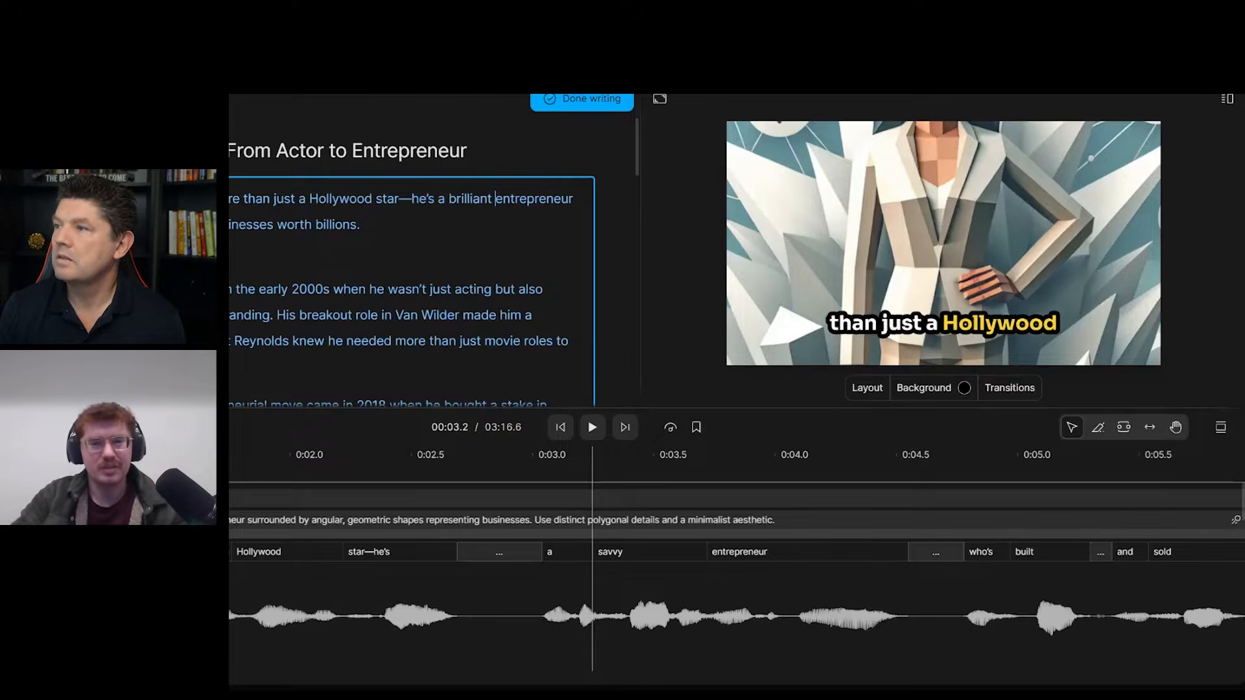
pyautogui.click(567, 105)
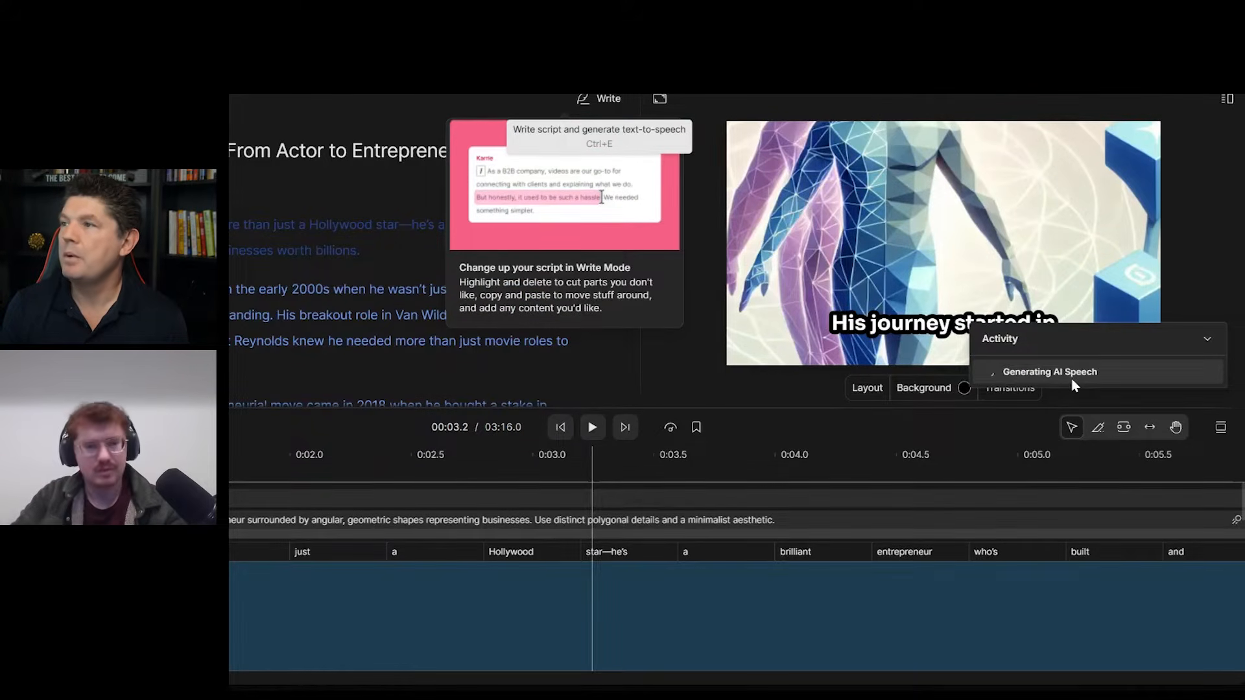
# Add the sentence "He now makes more money from his business work than he does as an actor." after "worth billions." and finish writing
pyautogui.click(602, 99)
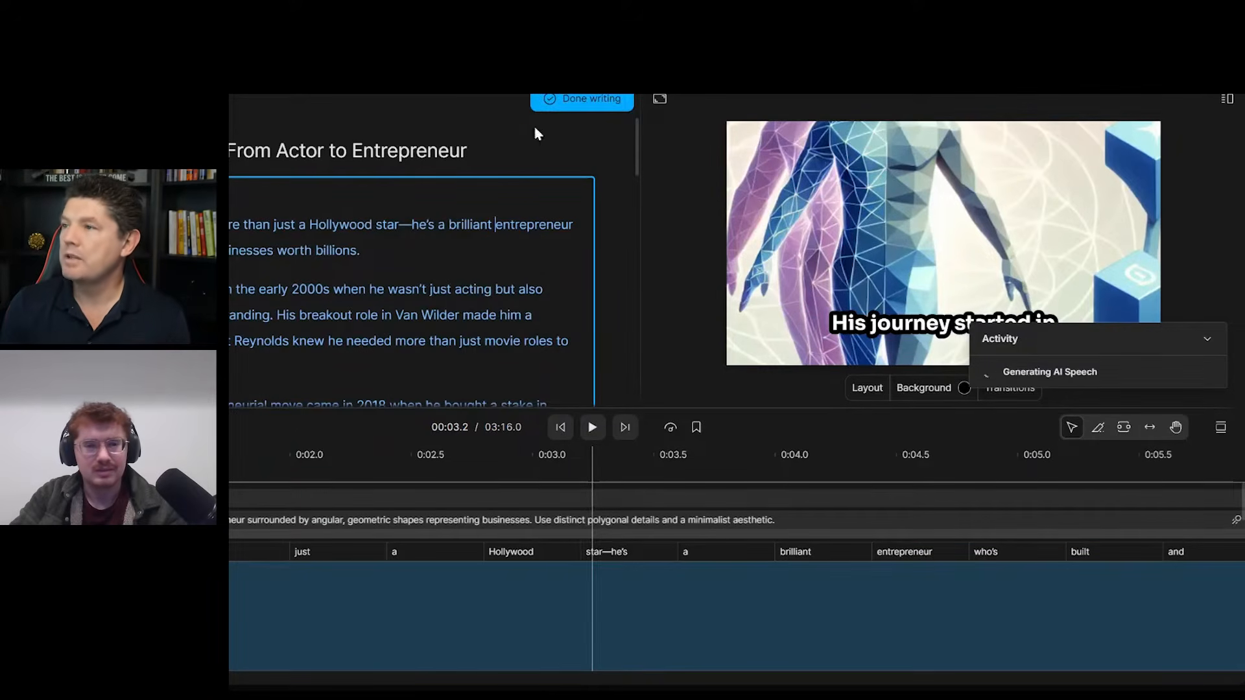
pyautogui.click(381, 253)
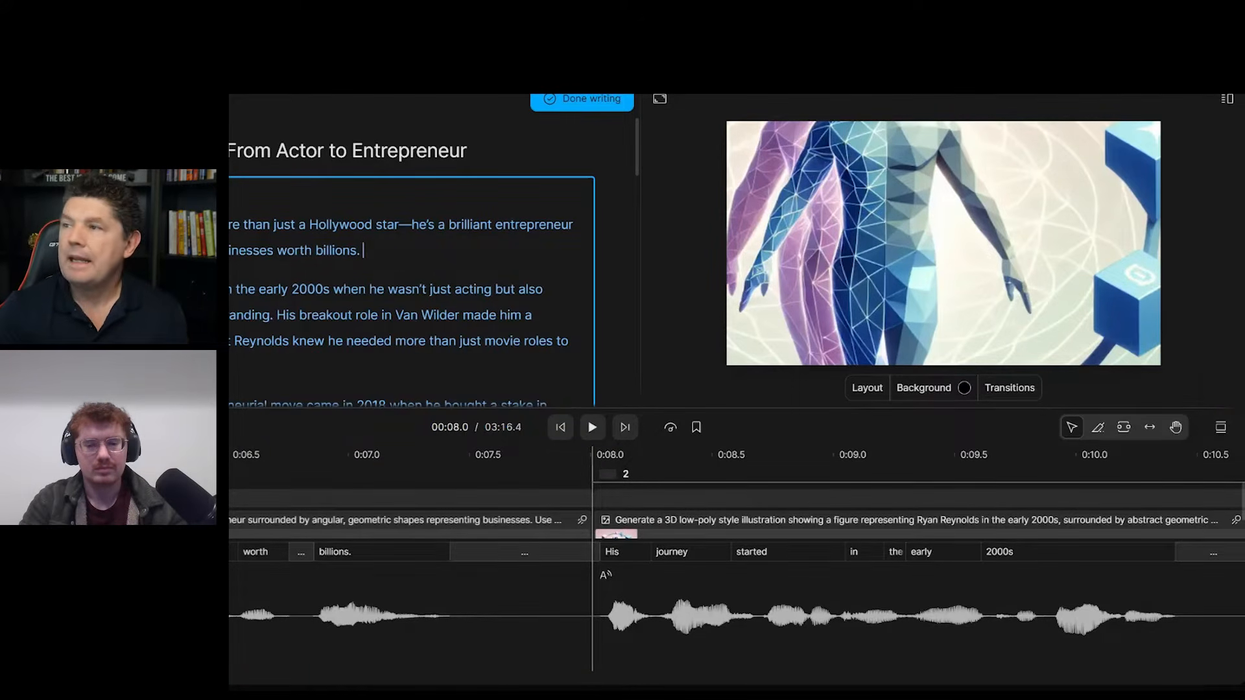
pyautogui.write('He n')
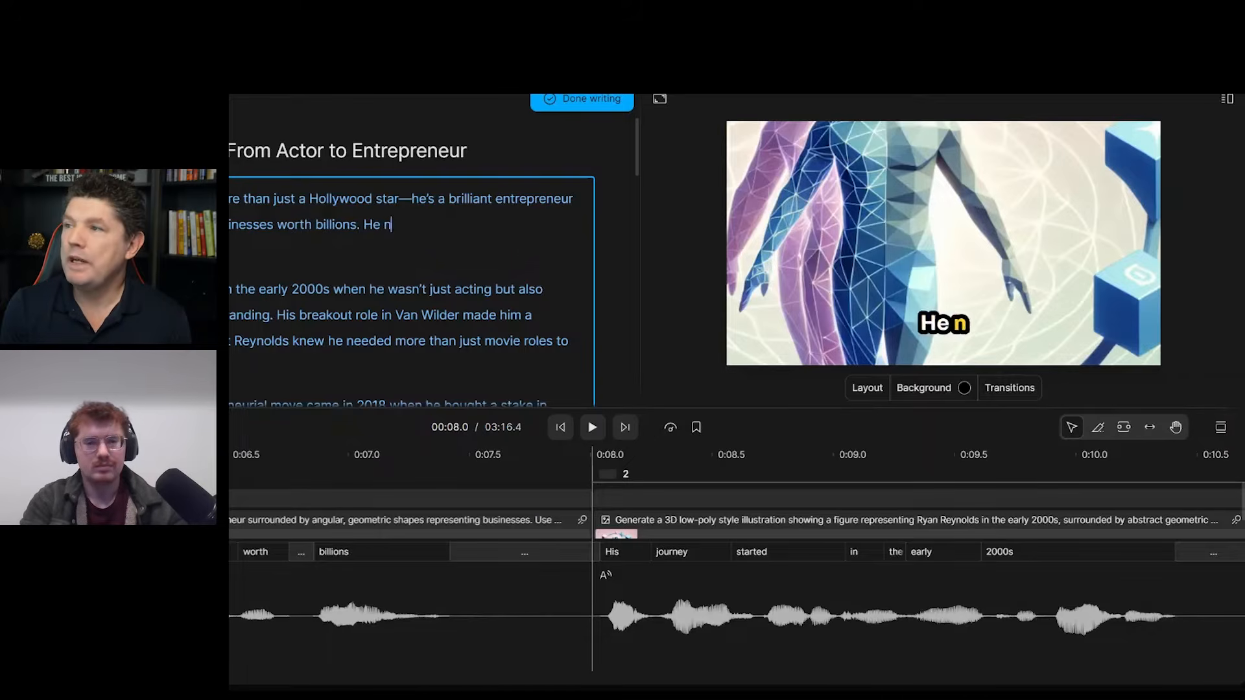
pyautogui.write('ow makes more mon')
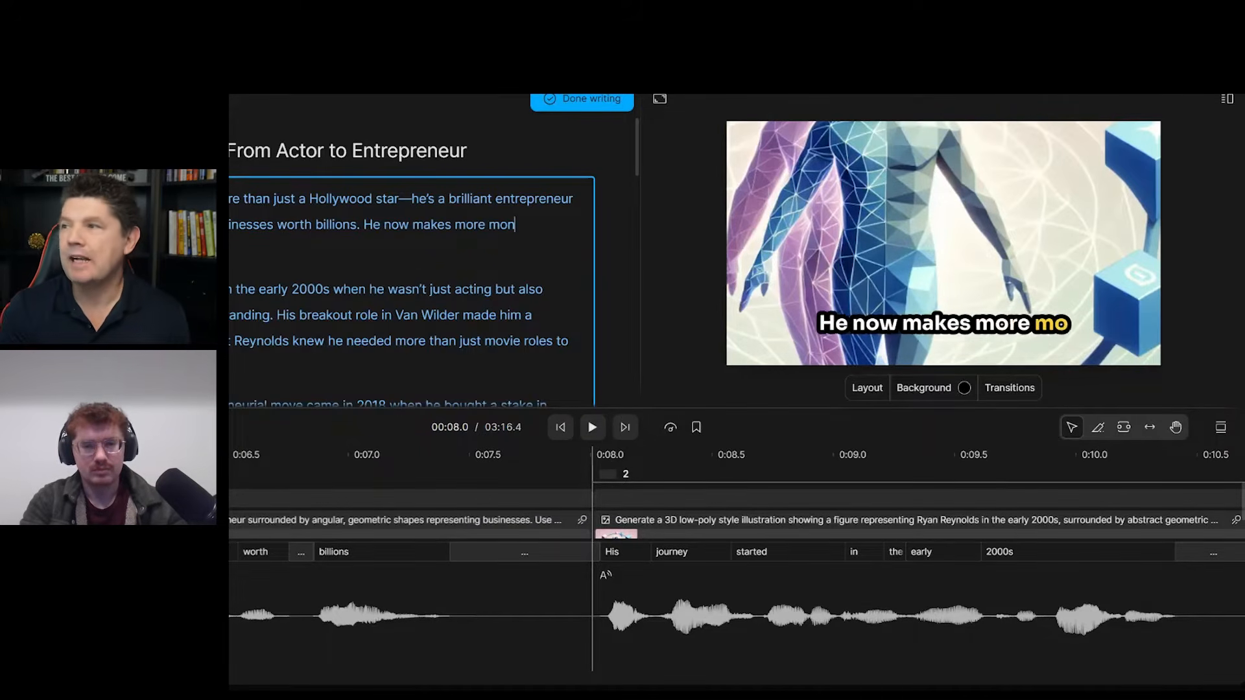
pyautogui.write('ey fro')
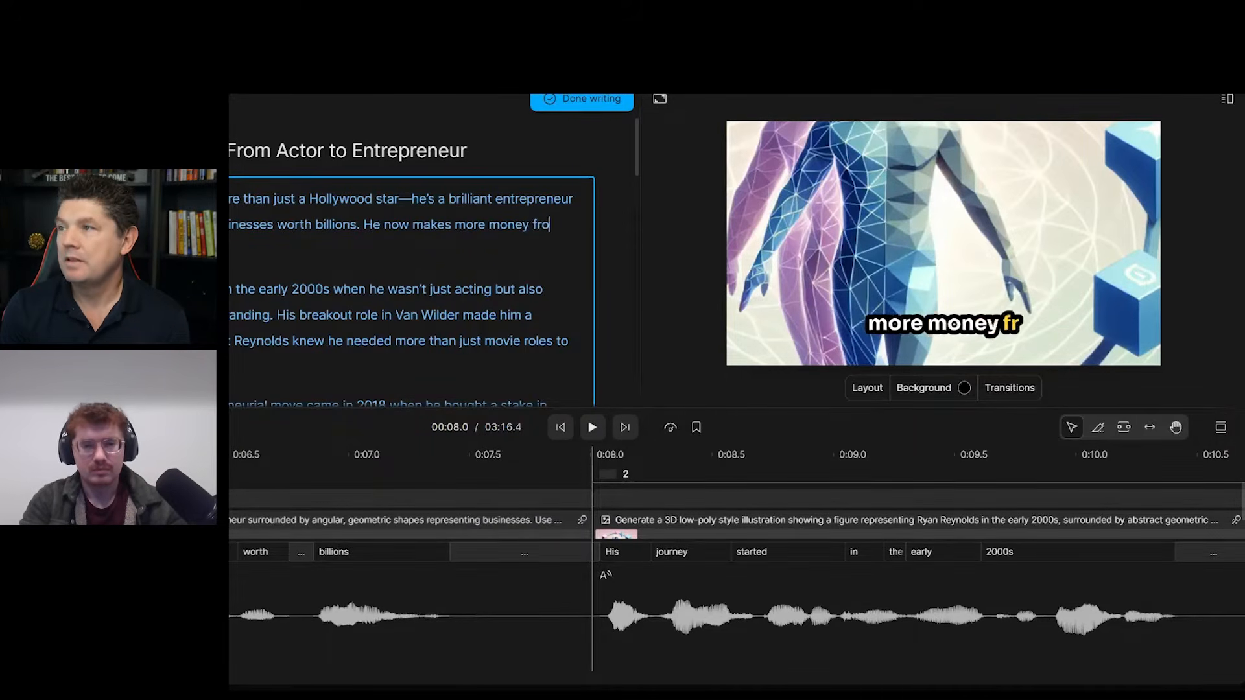
pyautogui.write('m his')
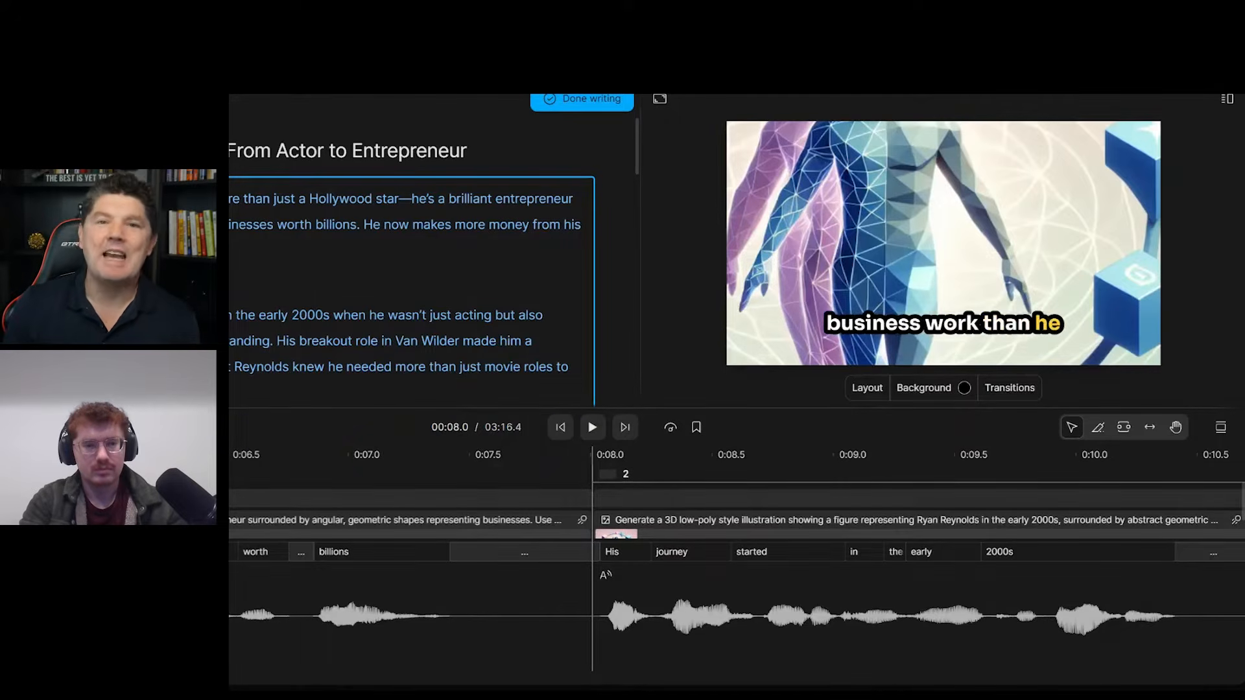
pyautogui.write(' business work than he does as an actor.')
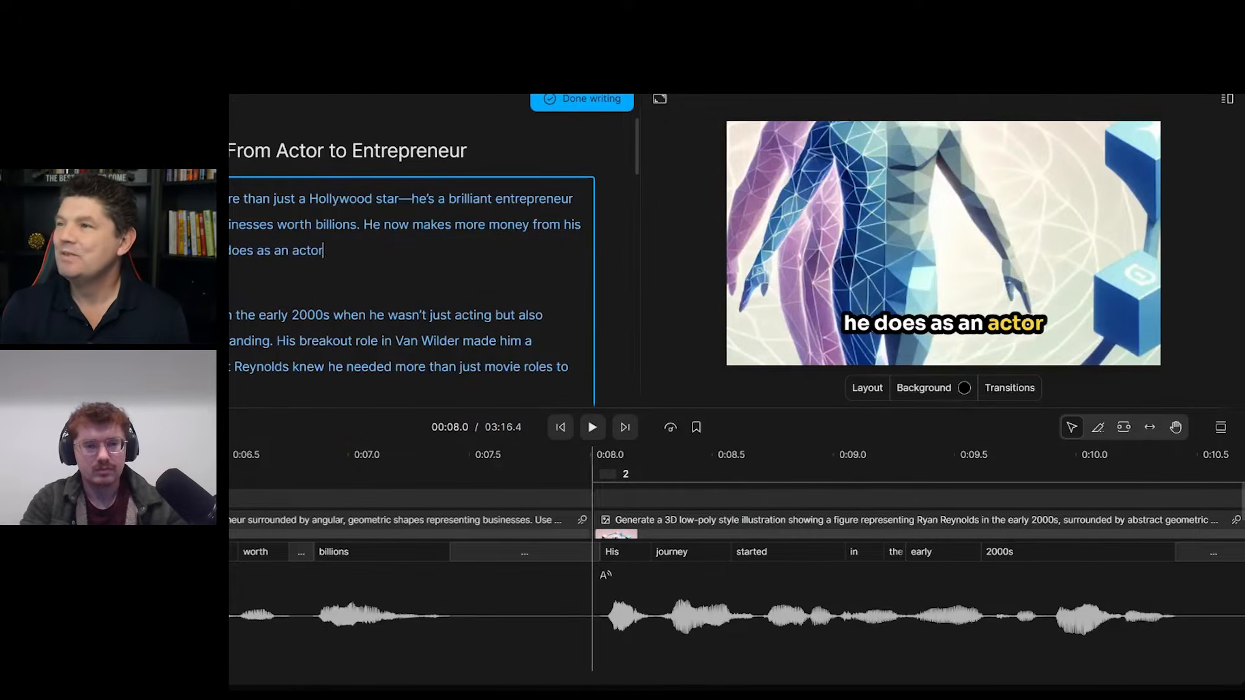
pyautogui.click(587, 102)
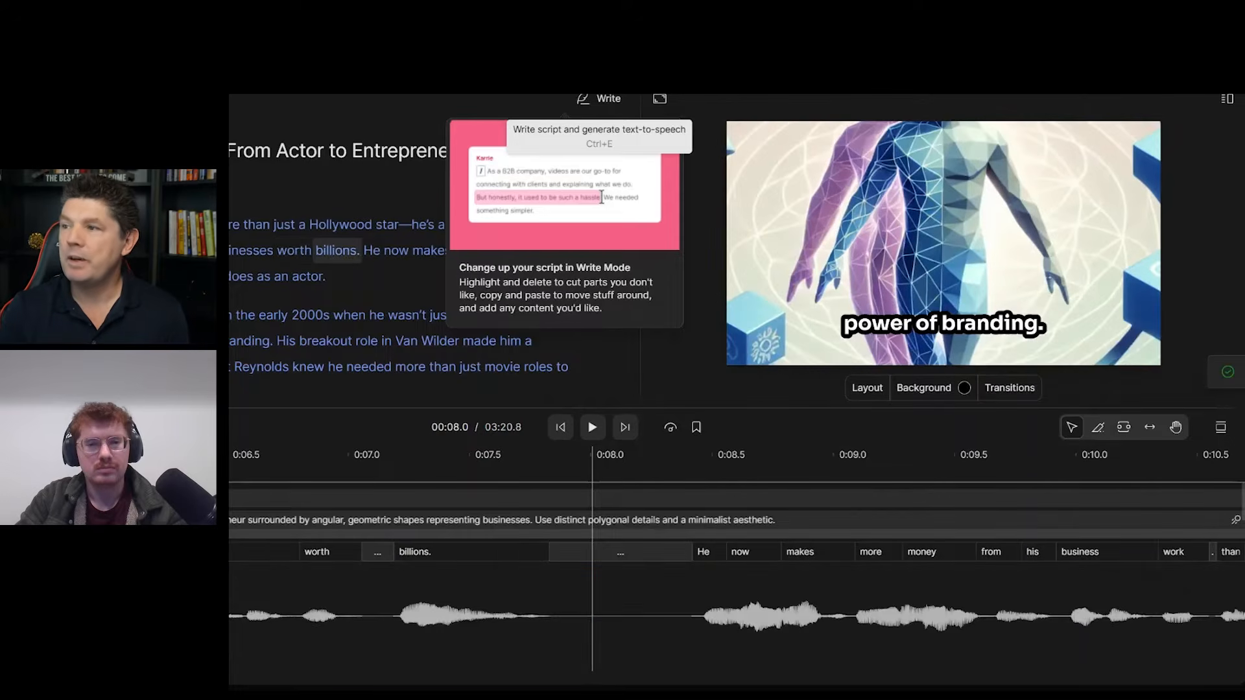
# Play the first scene from the start through the newly added sentence, dismiss the Write Mode tip, and pause
pyautogui.click(324, 277)
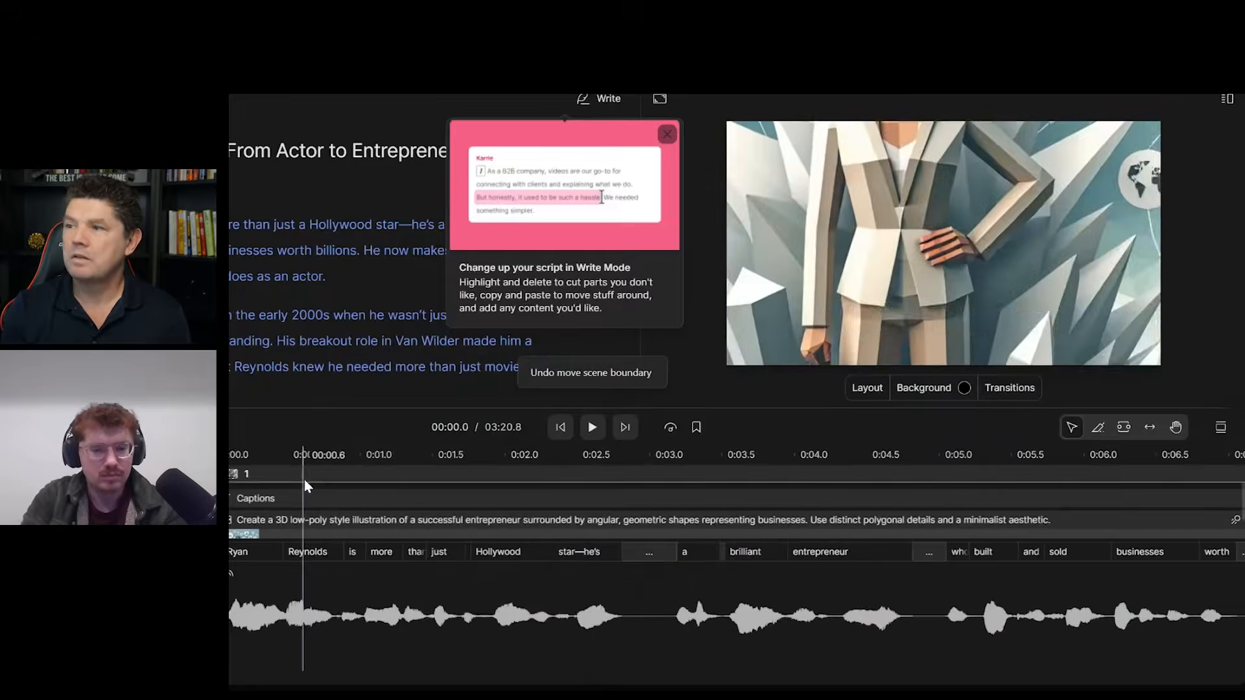
pyautogui.press('space')
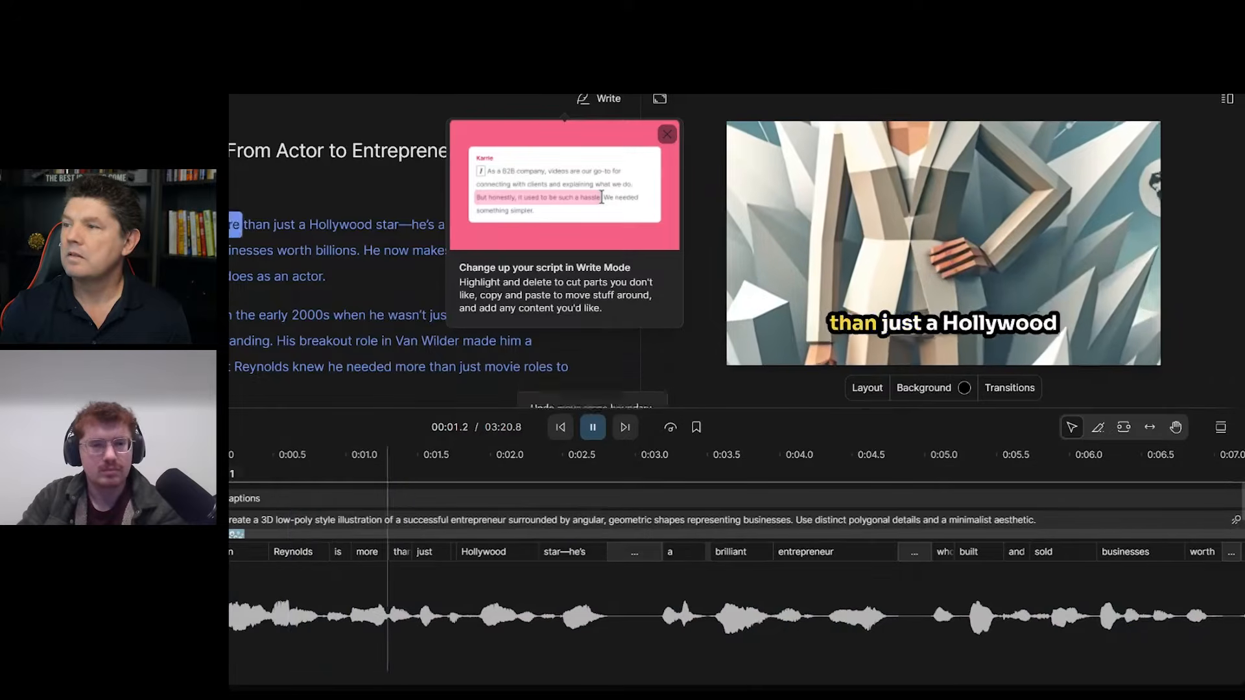
pyautogui.click(668, 134)
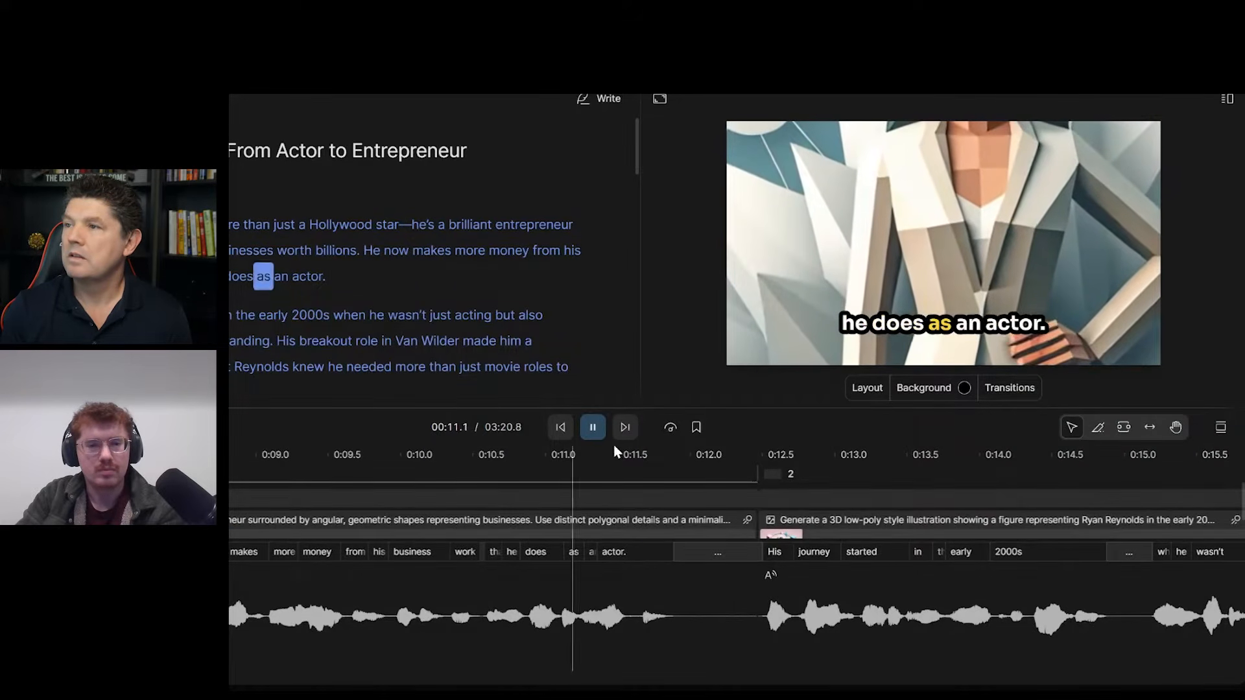
pyautogui.click(592, 427)
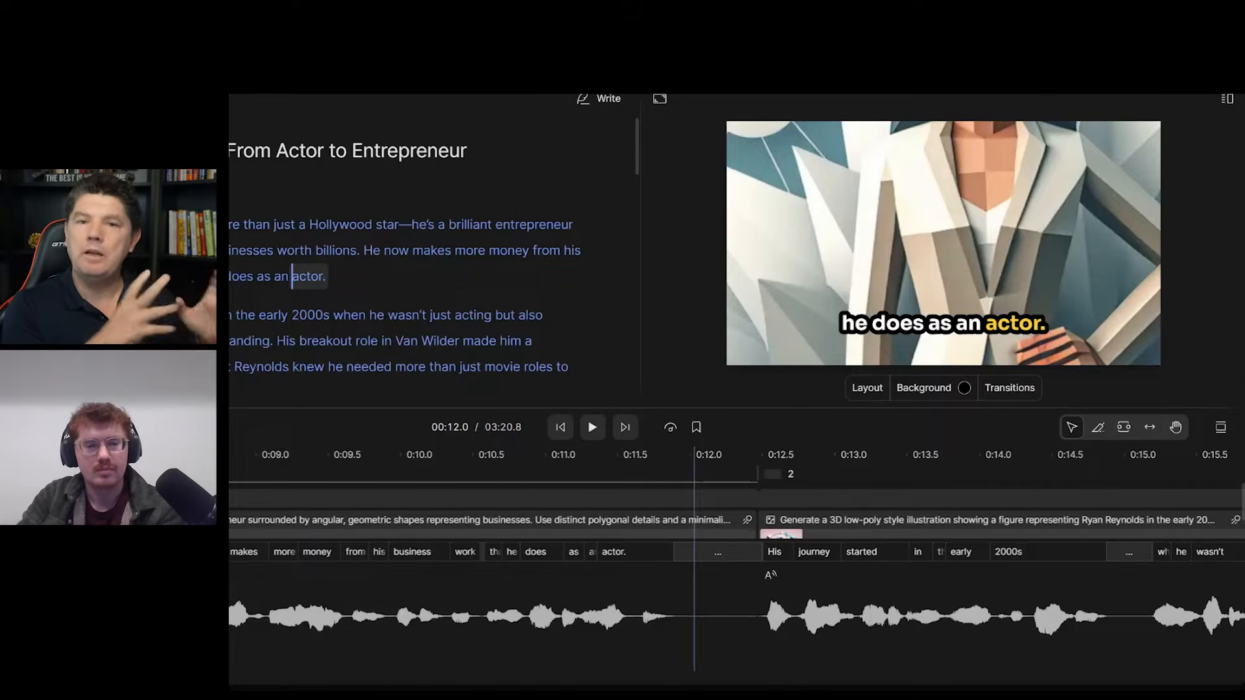
pyautogui.scroll(-4, 292, 276)
pyautogui.scroll(4, 292, 277)
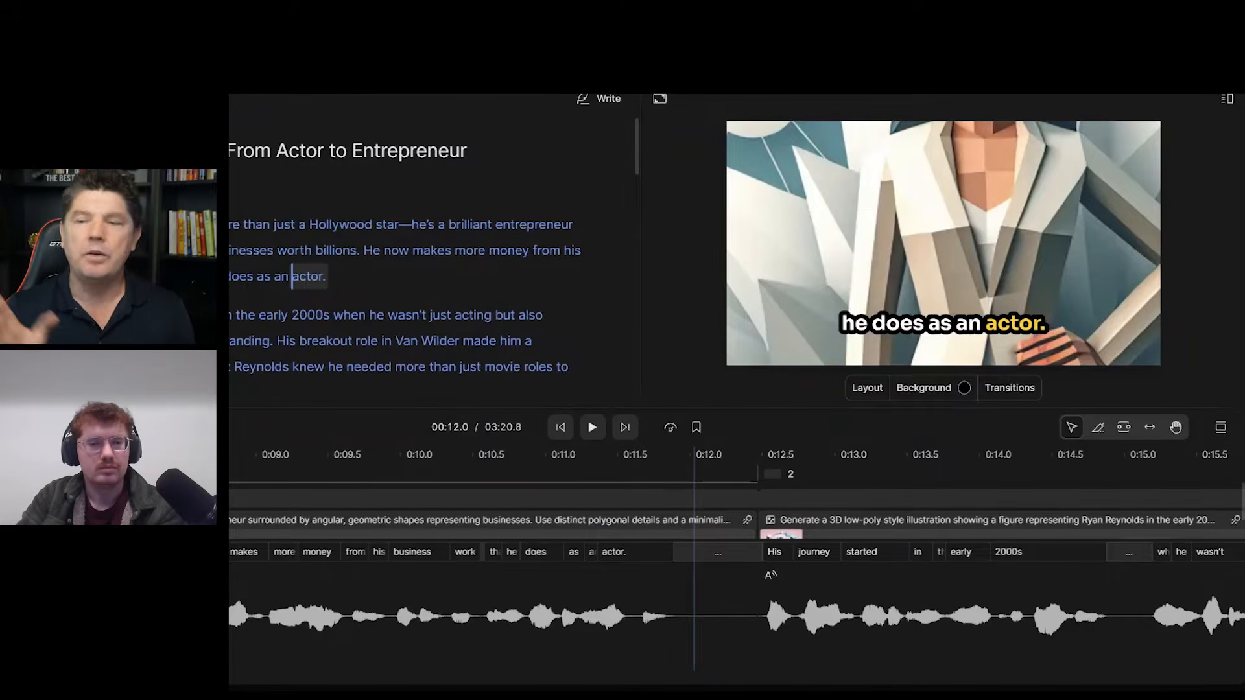
# Look over the video export settings for destination, resolution and access, and close them without exporting
pyautogui.click(325, 276)
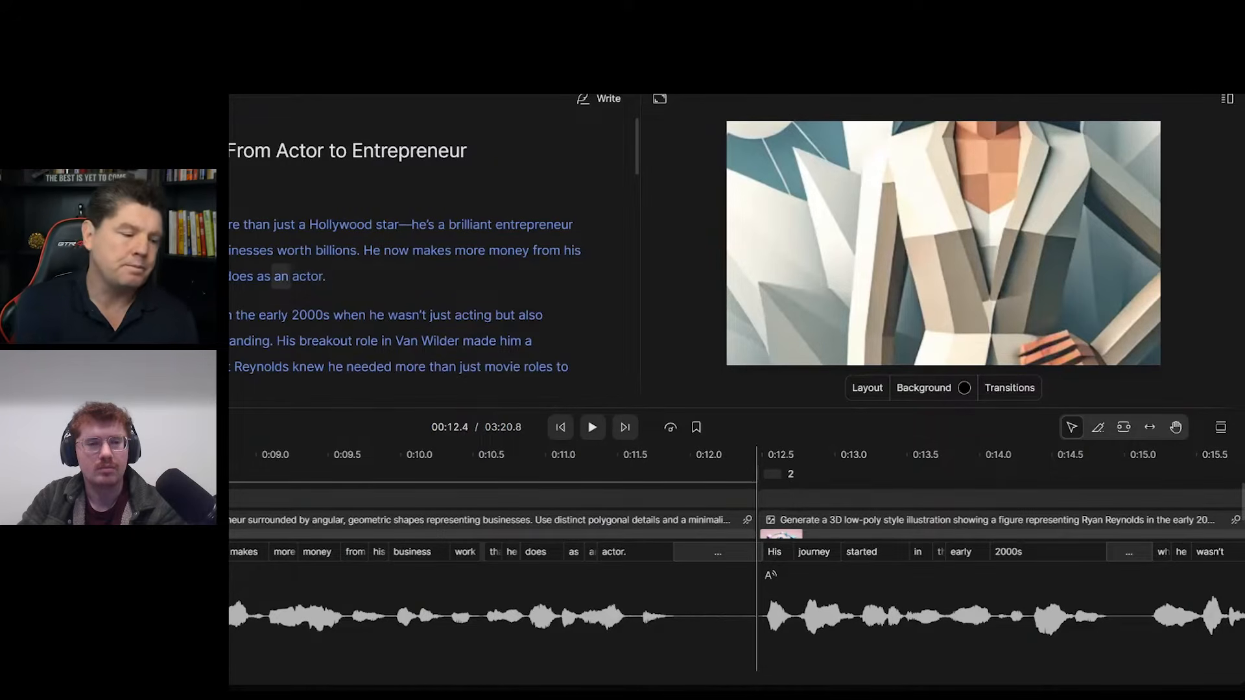
pyautogui.hotkey('ctrl', 'shift', 'e')
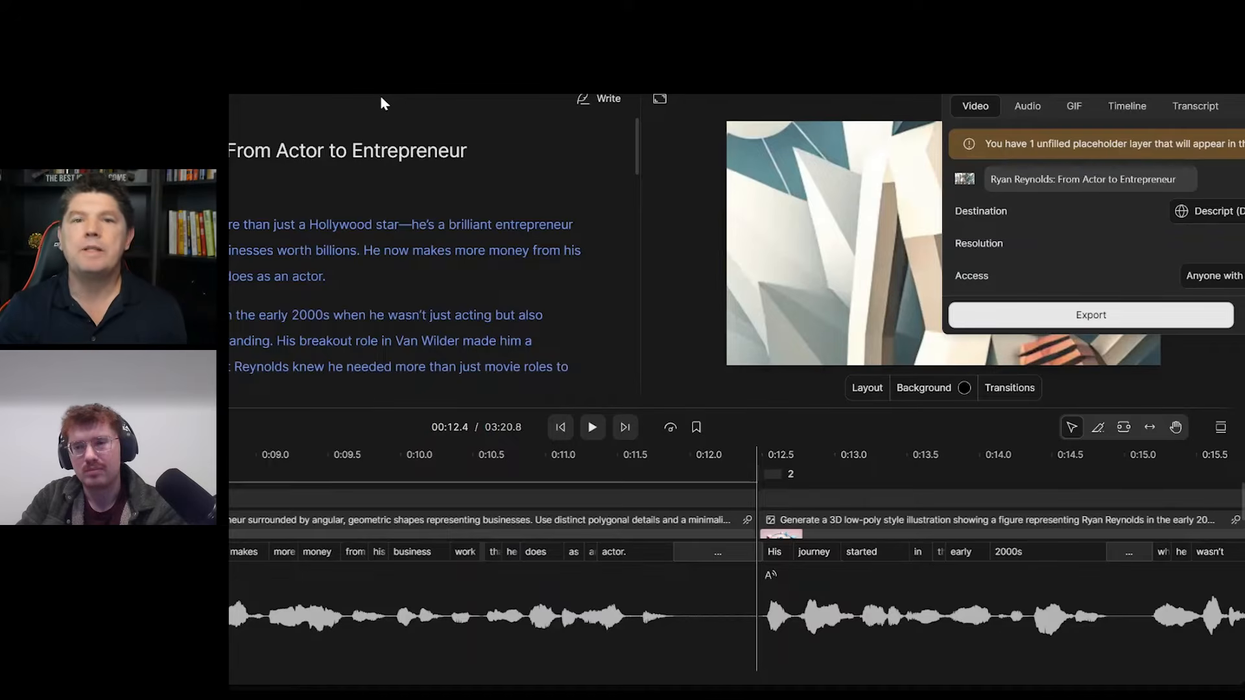
pyautogui.press('Escape')
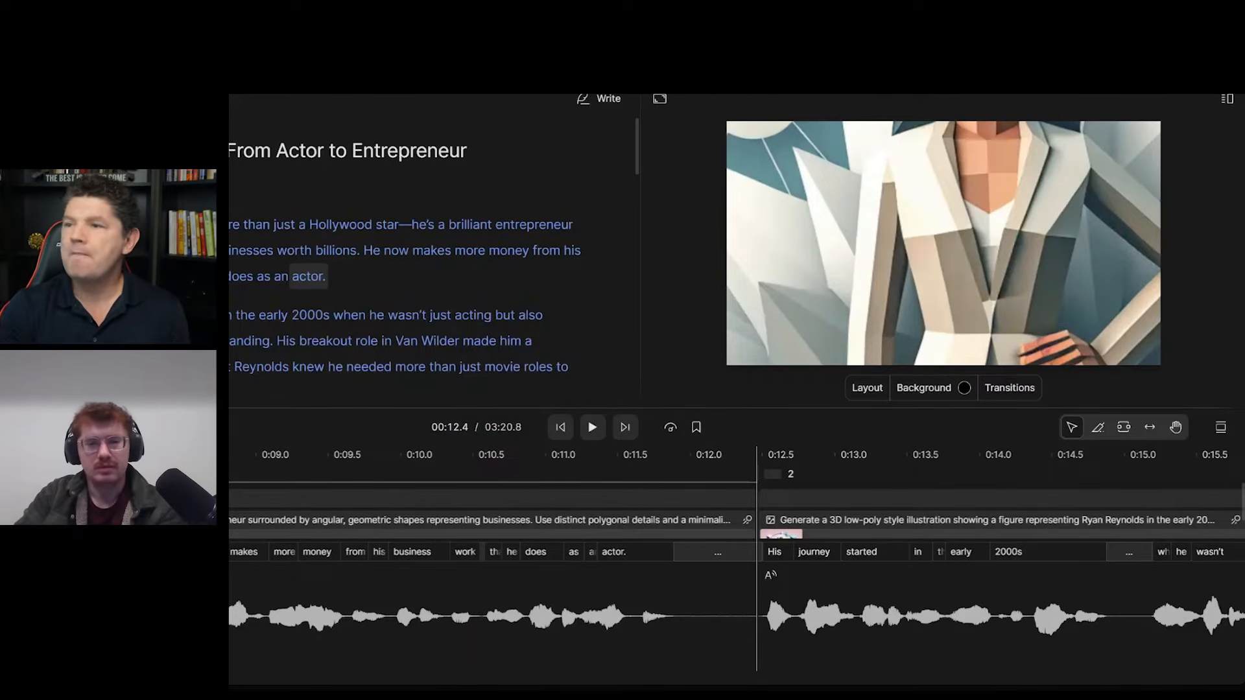
# Change the video's aspect ratio to Portrait 9:16 and enlarge the first scene's image to fill the frame's full height
pyautogui.click(661, 100)
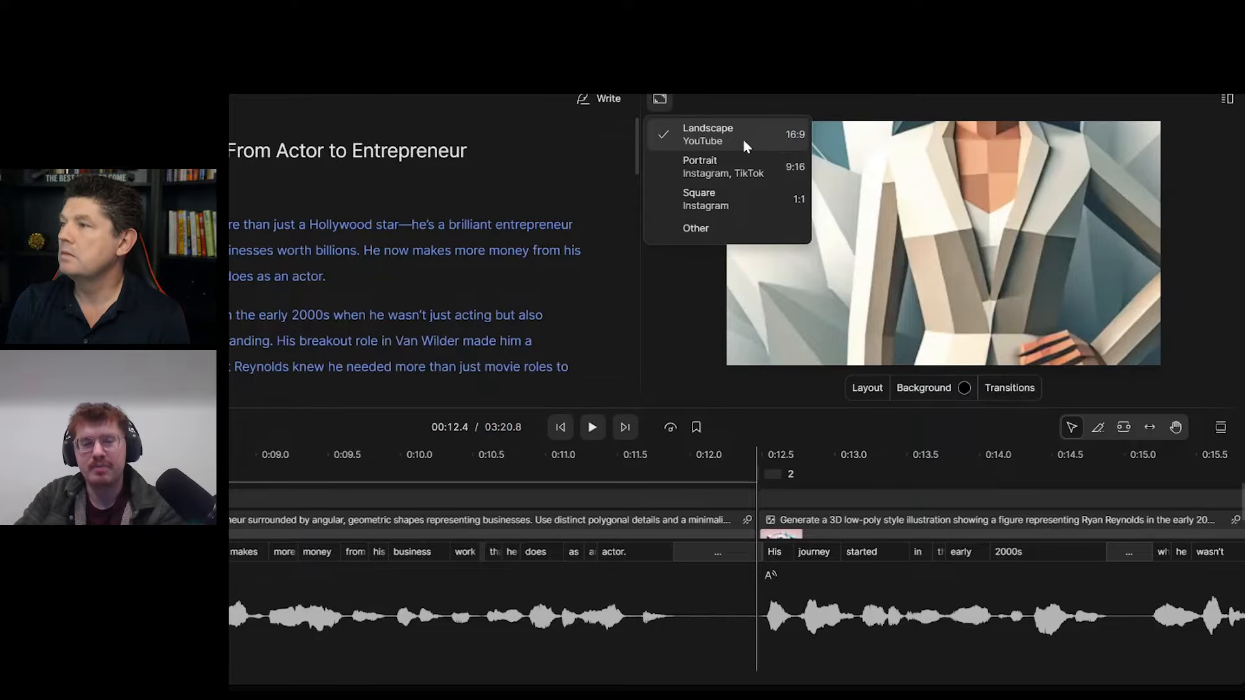
pyautogui.click(720, 170)
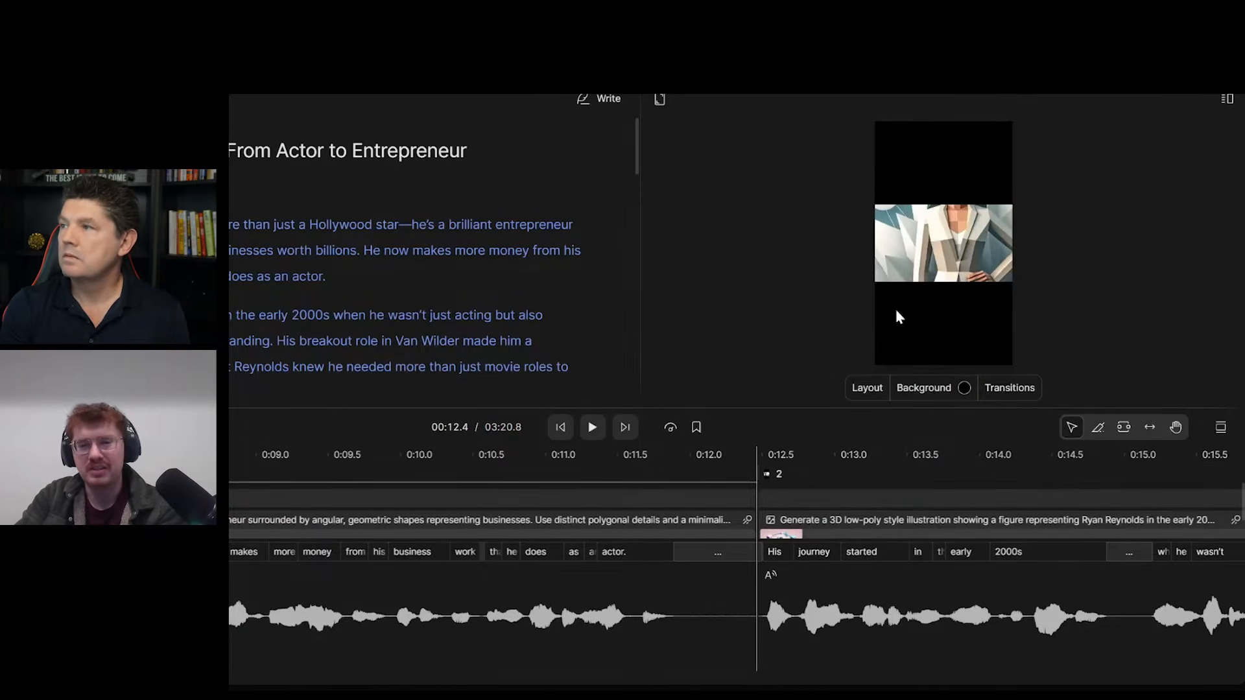
pyautogui.click(945, 228)
pyautogui.moveTo(942, 204); pyautogui.dragTo(940, 122)
pyautogui.moveTo(956, 275); pyautogui.dragTo(947, 365)
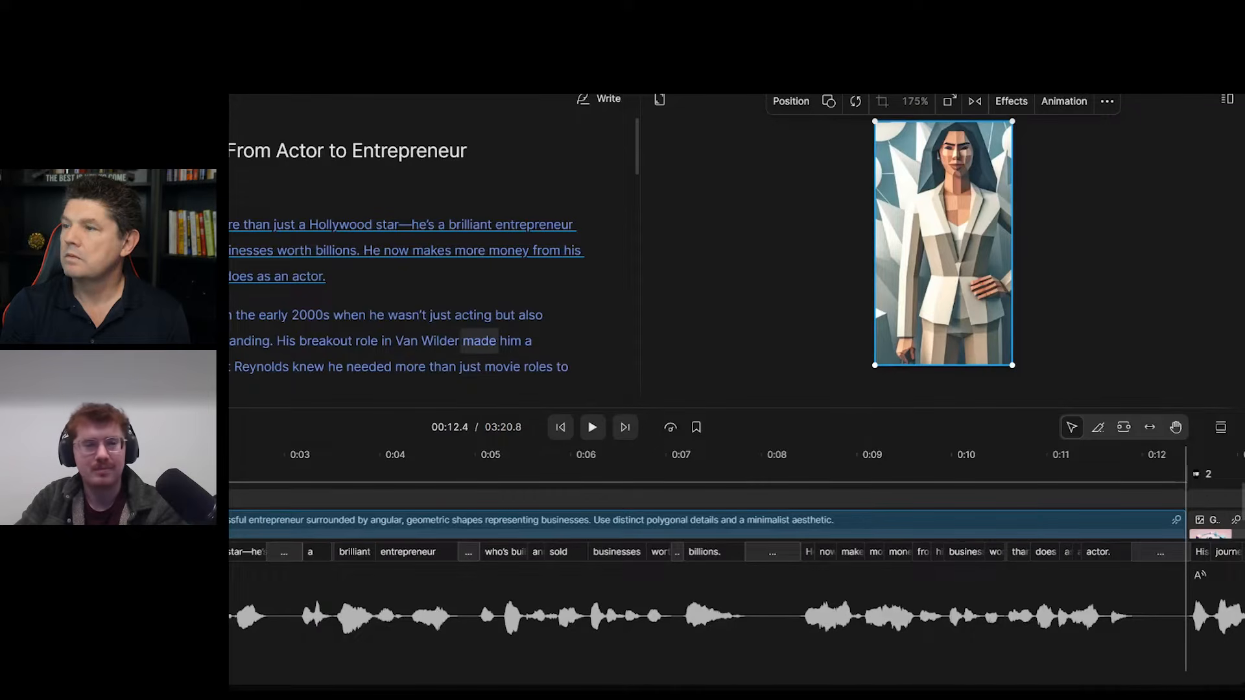
# Play the first scene from near its start in portrait format and pause at the words "and sold businesses"
pyautogui.scroll(-2, 367, 340)
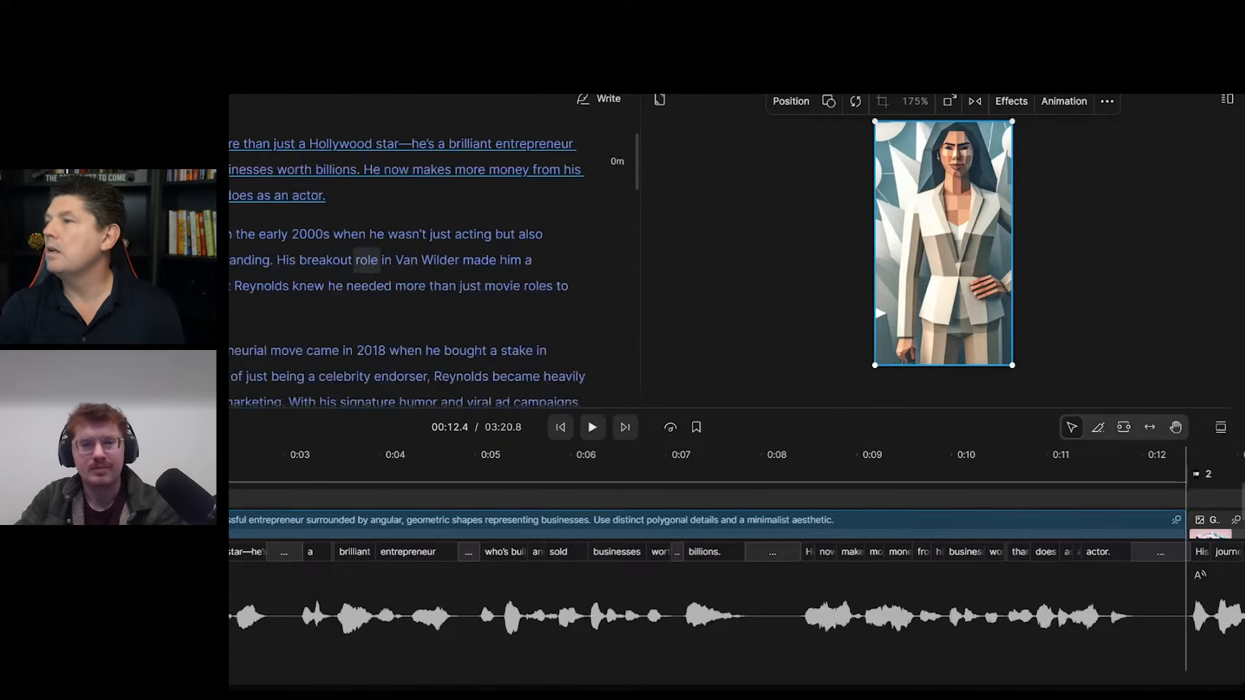
pyautogui.scroll(2, 433, 351)
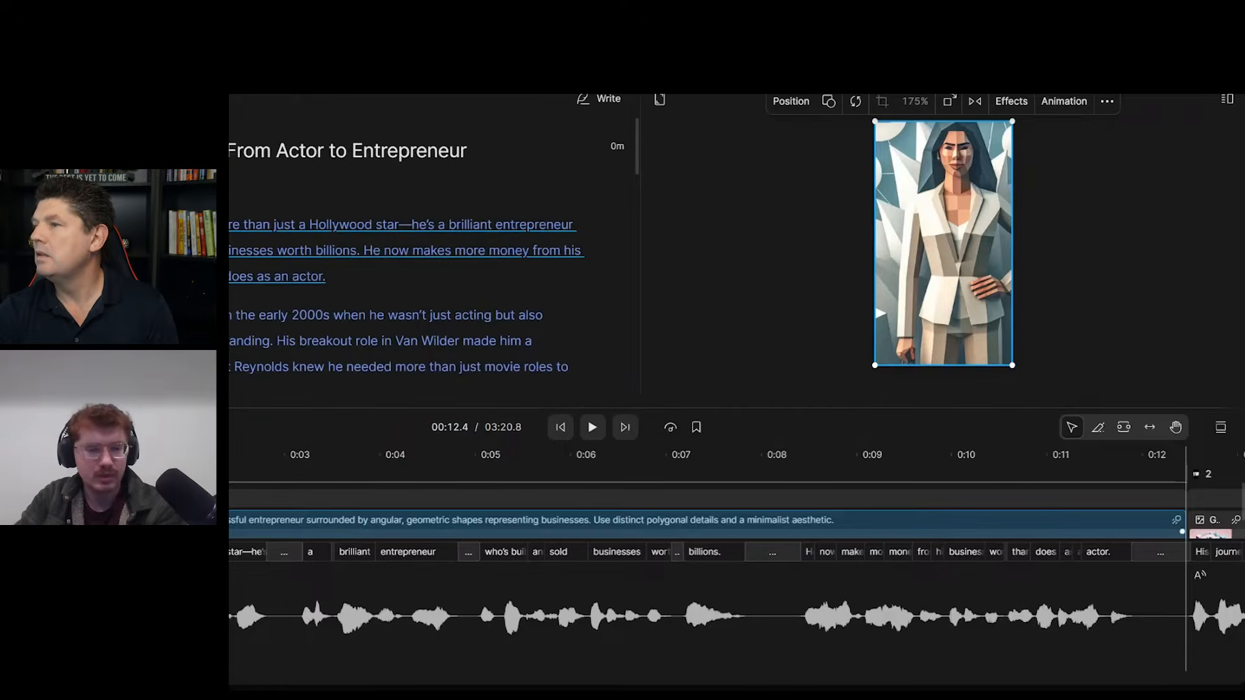
pyautogui.scroll(-5, 480, 598)
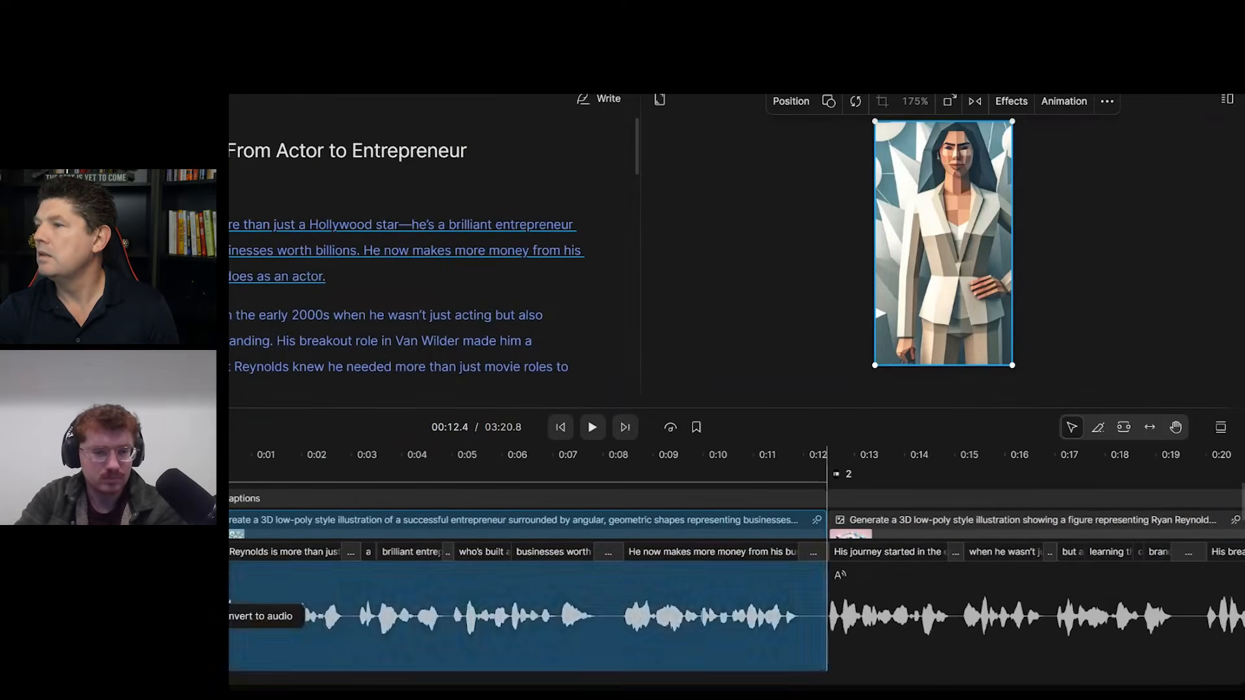
pyautogui.click(205, 467)
pyautogui.press('space')
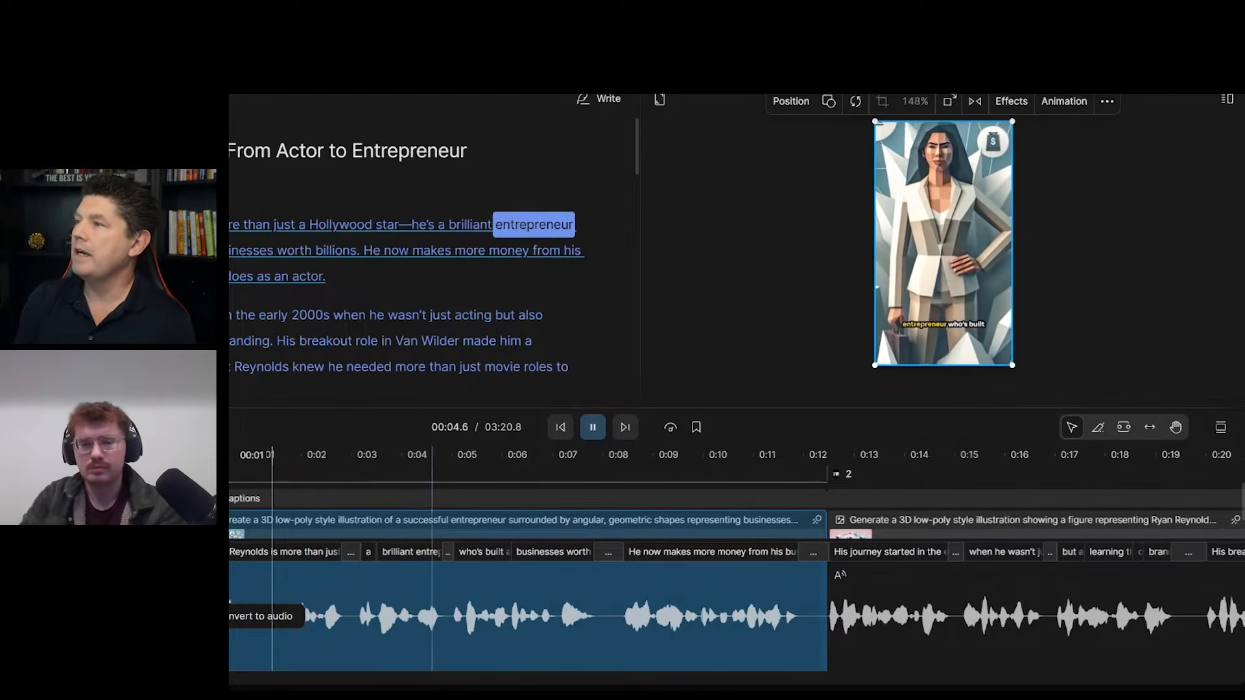
pyautogui.click(602, 432)
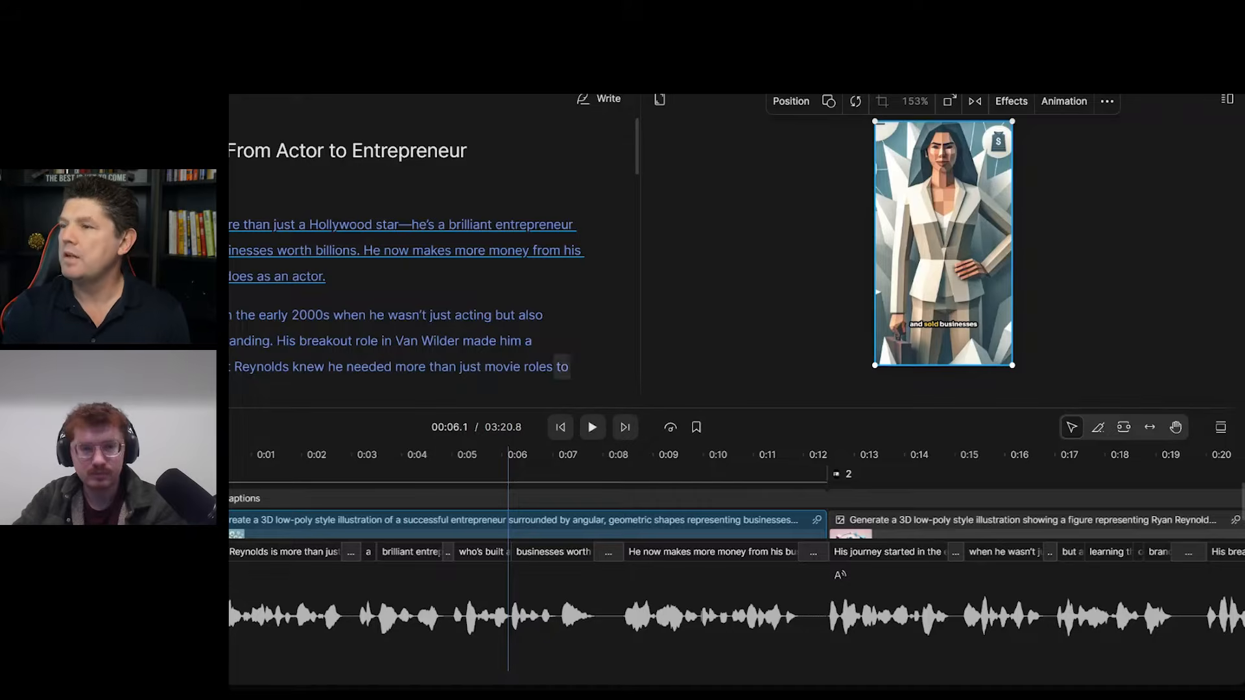
# Enlarge the first scene's captions, trying text sizes of 120 and 80 and setting 300
pyautogui.click(926, 328)
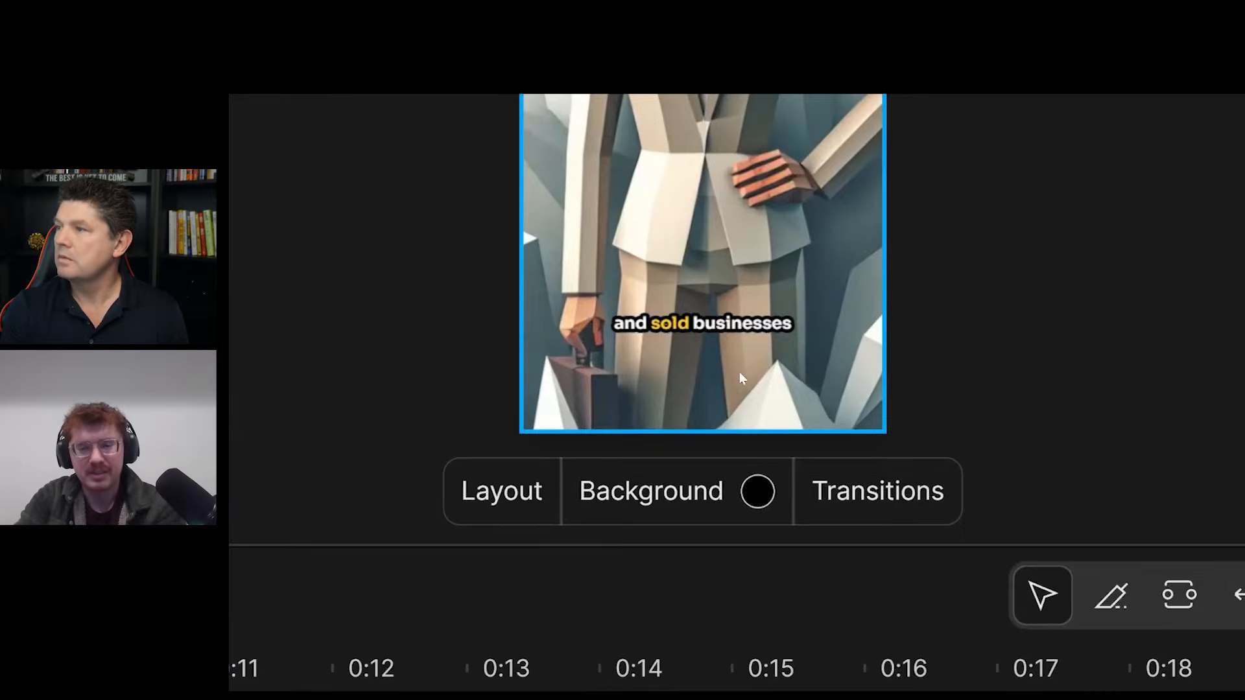
pyautogui.click(723, 325)
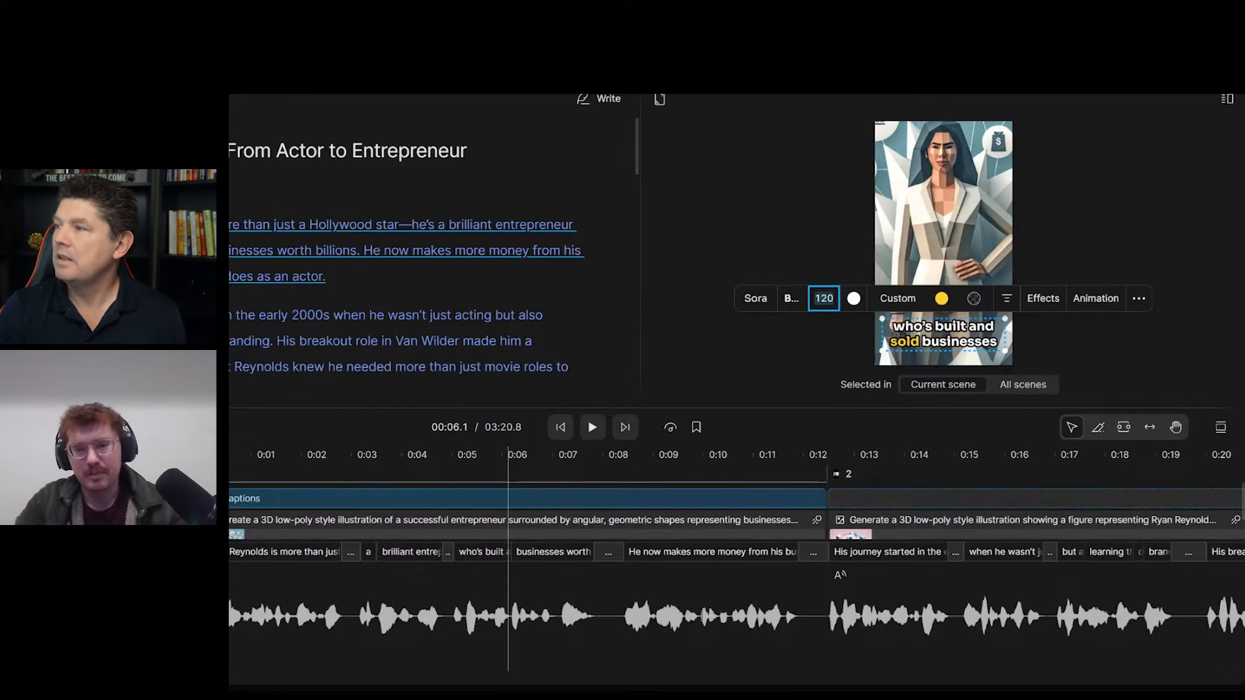
pyautogui.write('80')
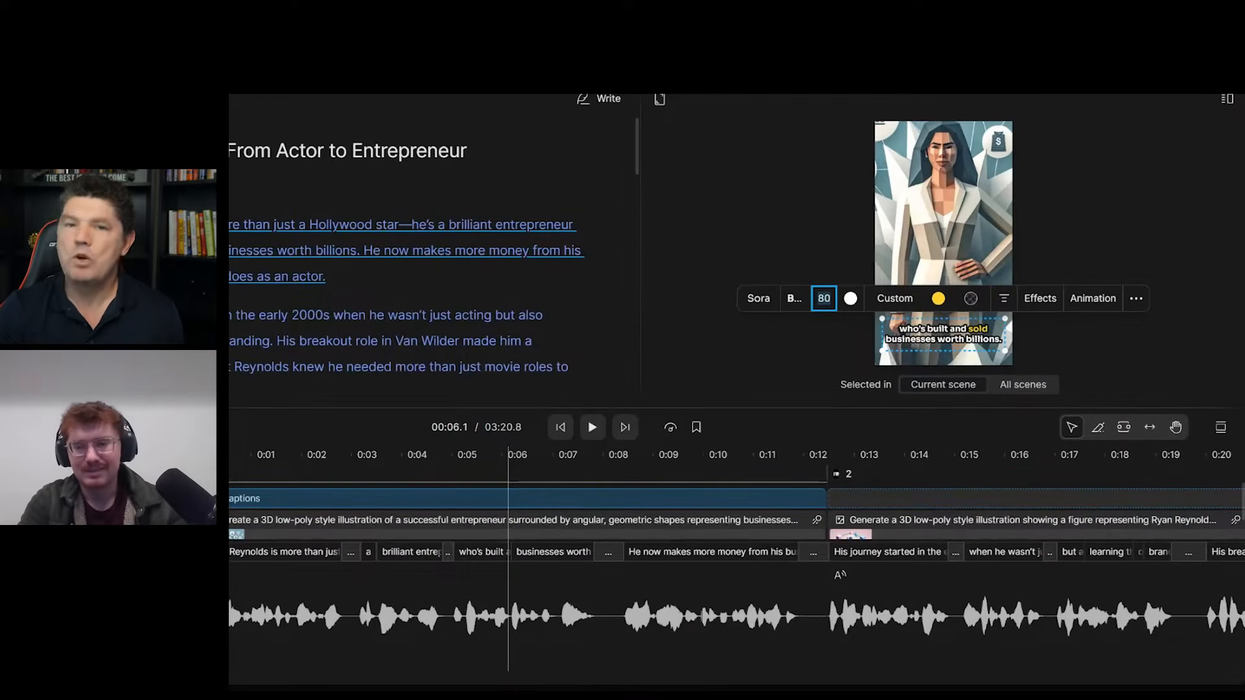
pyautogui.press('BackSpace')
pyautogui.press('BackSpace')
pyautogui.write('300')
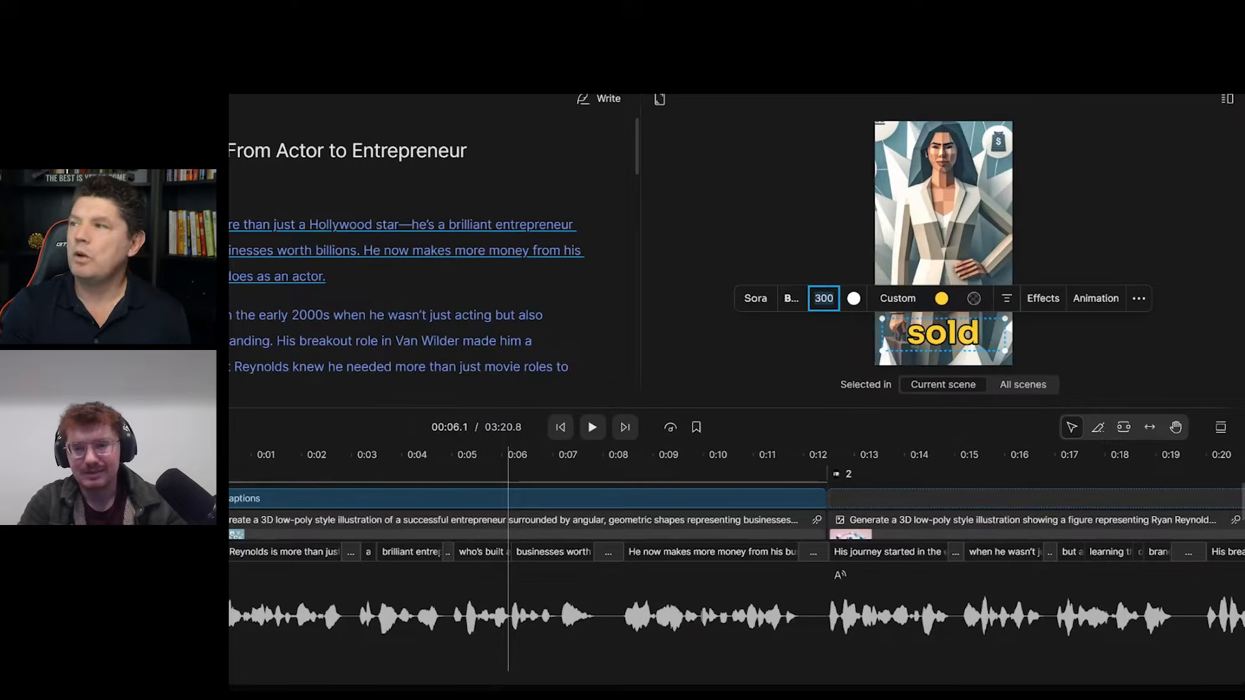
# Set the first scene's caption text size to 200
pyautogui.press('BackSpace')
pyautogui.press('BackSpace')
pyautogui.press('BackSpace')
pyautogui.write('200')
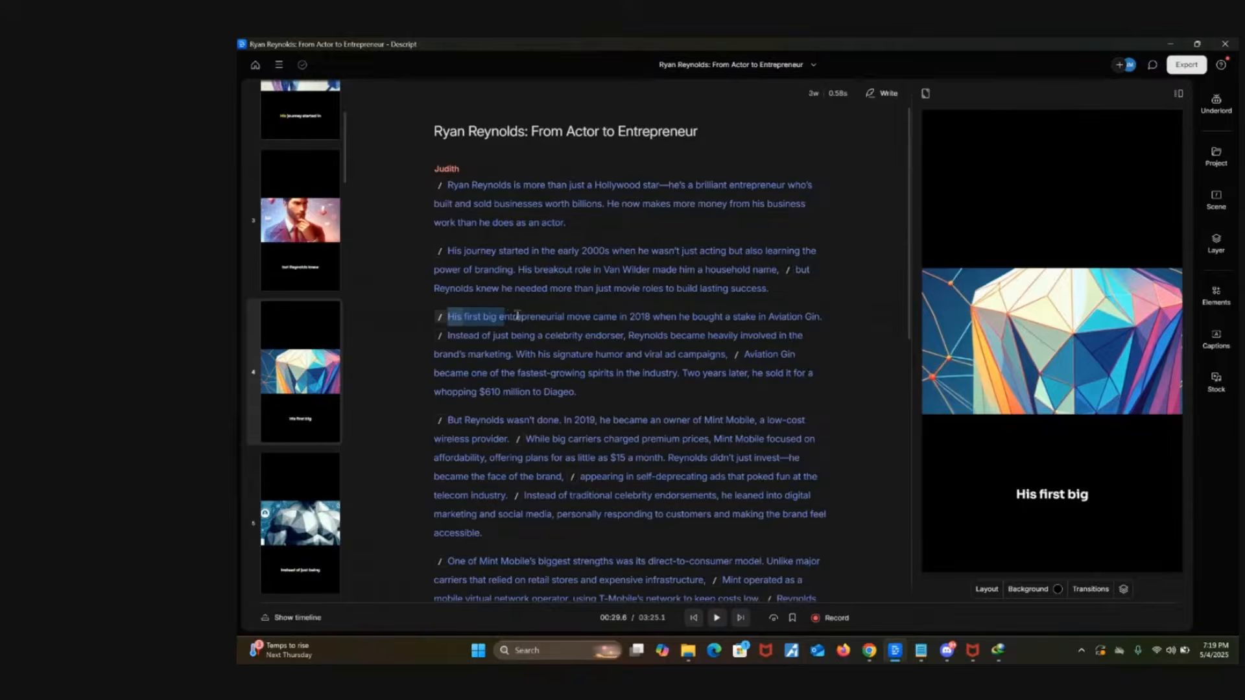
# Select the phrase "His first big entrepreneurial move" in the script and browse the stock AI speakers for a replacement voice
pyautogui.moveTo(513, 318); pyautogui.dragTo(590, 320)
pyautogui.click(672, 296)
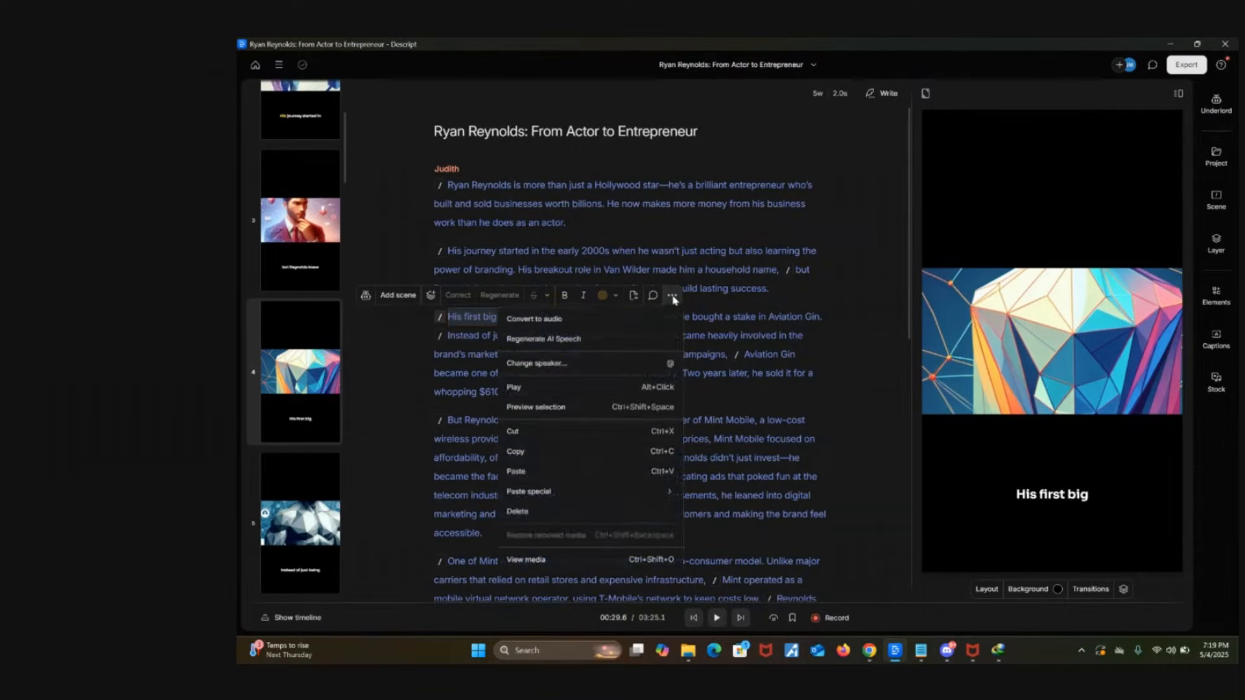
pyautogui.click(612, 365)
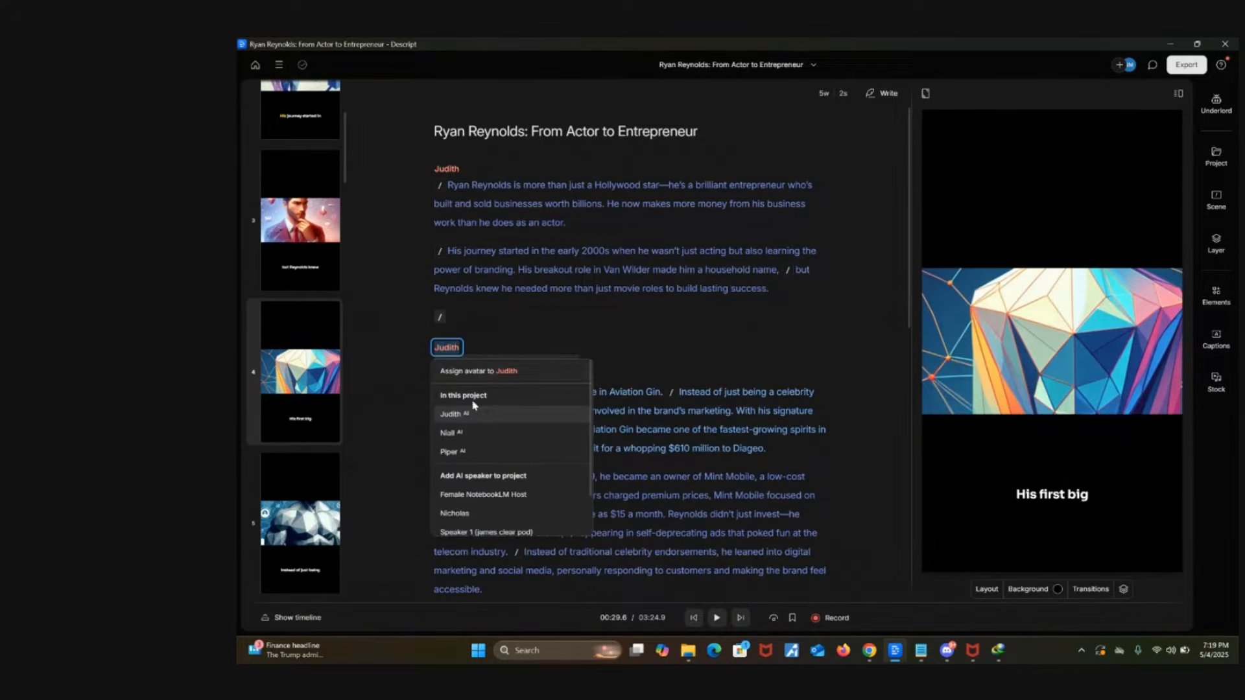
pyautogui.scroll(-2, 474, 401)
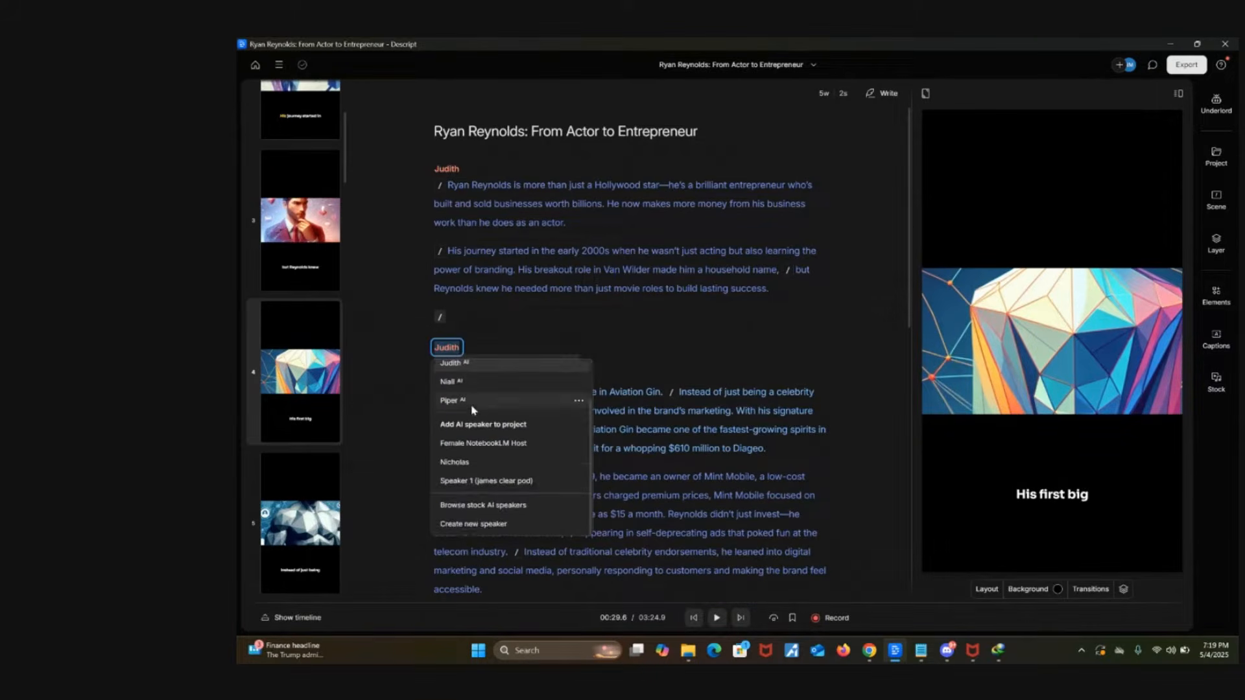
pyautogui.click(494, 508)
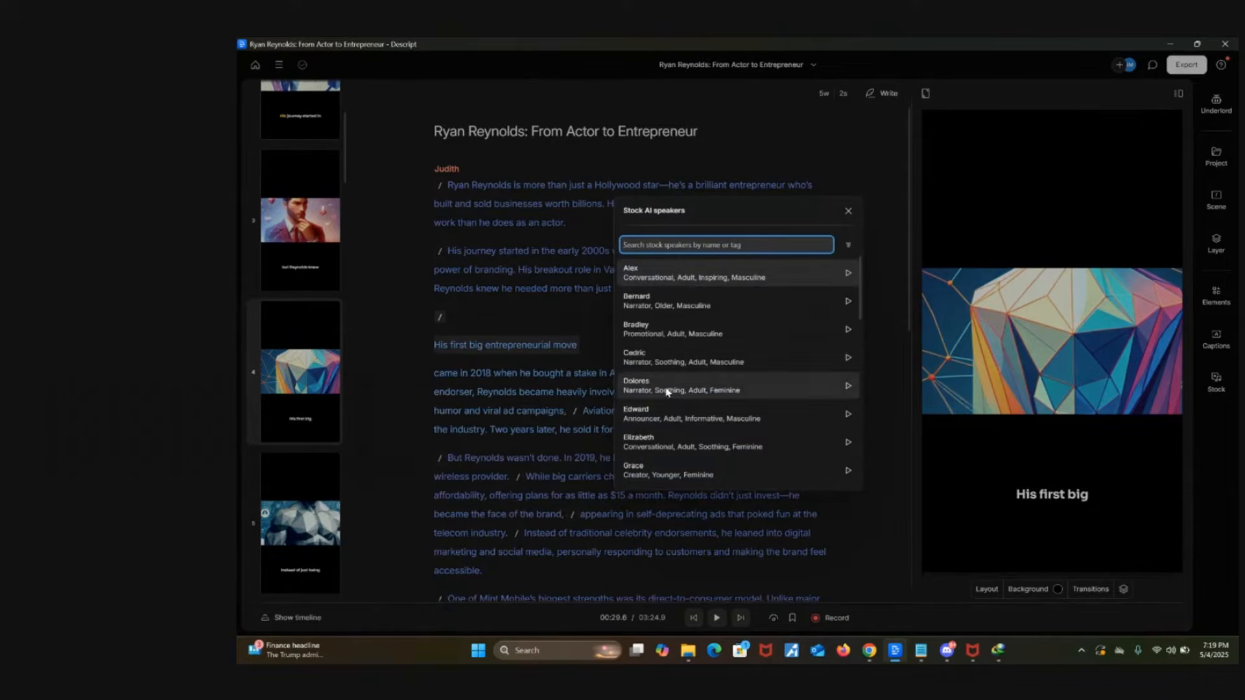
pyautogui.scroll(-3, 687, 389)
pyautogui.scroll(-5, 701, 419)
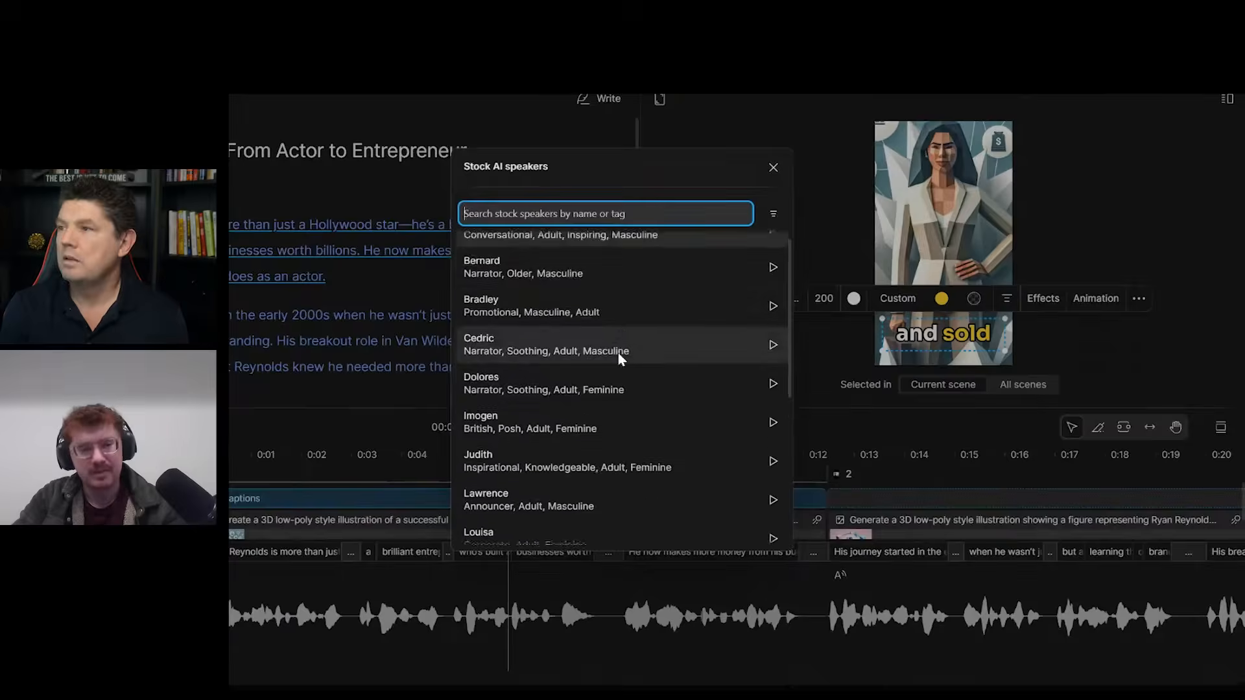
# Find the Scottish conversational voice Niall among the stock AI speakers and assign it to the script's narration
pyautogui.scroll(-1, 571, 363)
pyautogui.scroll(-2, 518, 382)
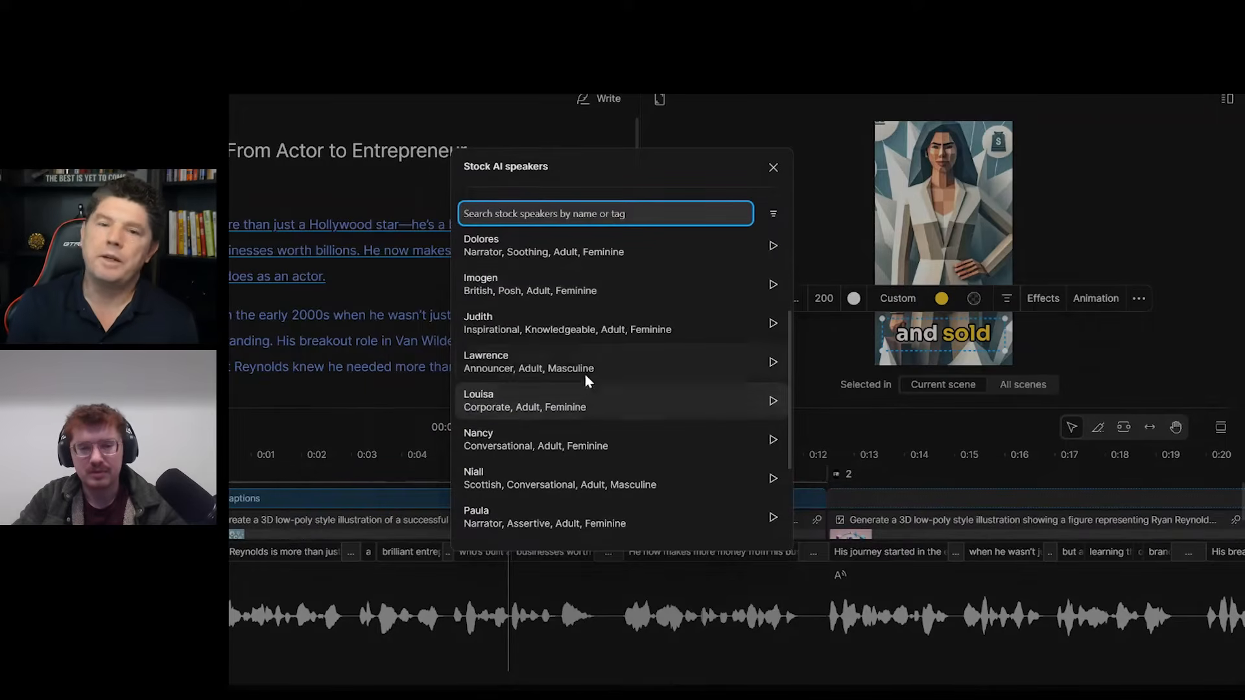
pyautogui.scroll(-2, 623, 430)
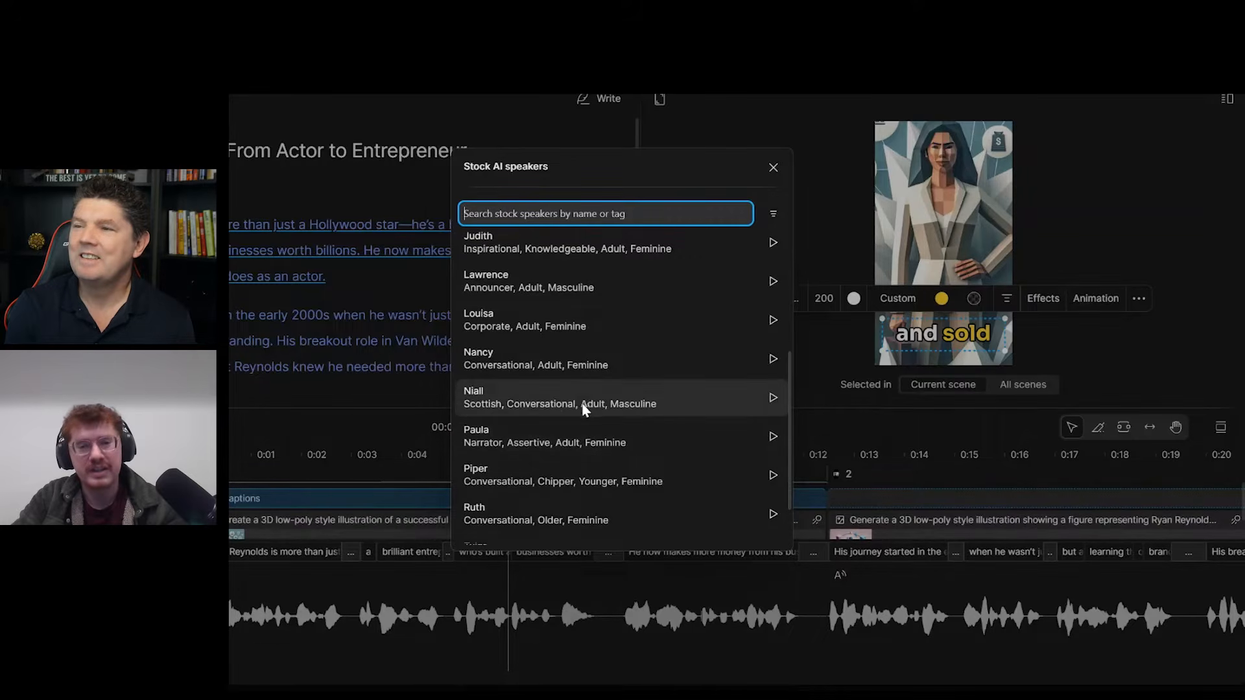
pyautogui.scroll(5, 577, 414)
pyautogui.scroll(-6, 577, 413)
pyautogui.scroll(2, 575, 408)
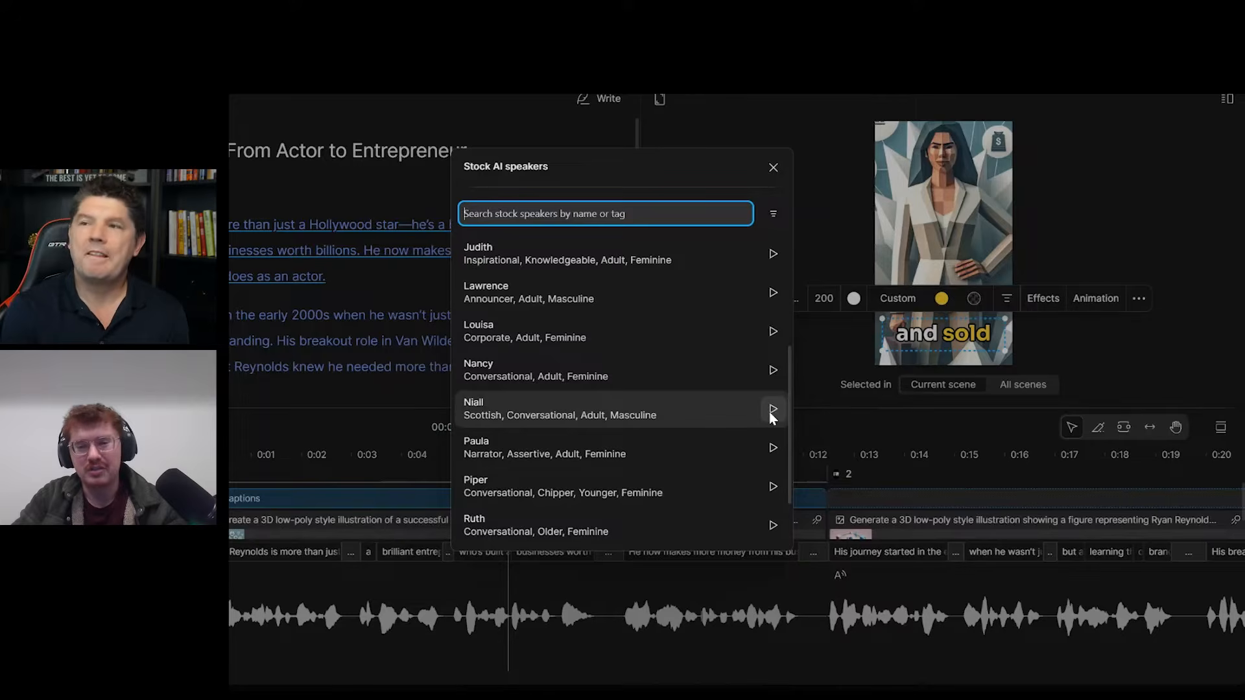
pyautogui.click(619, 415)
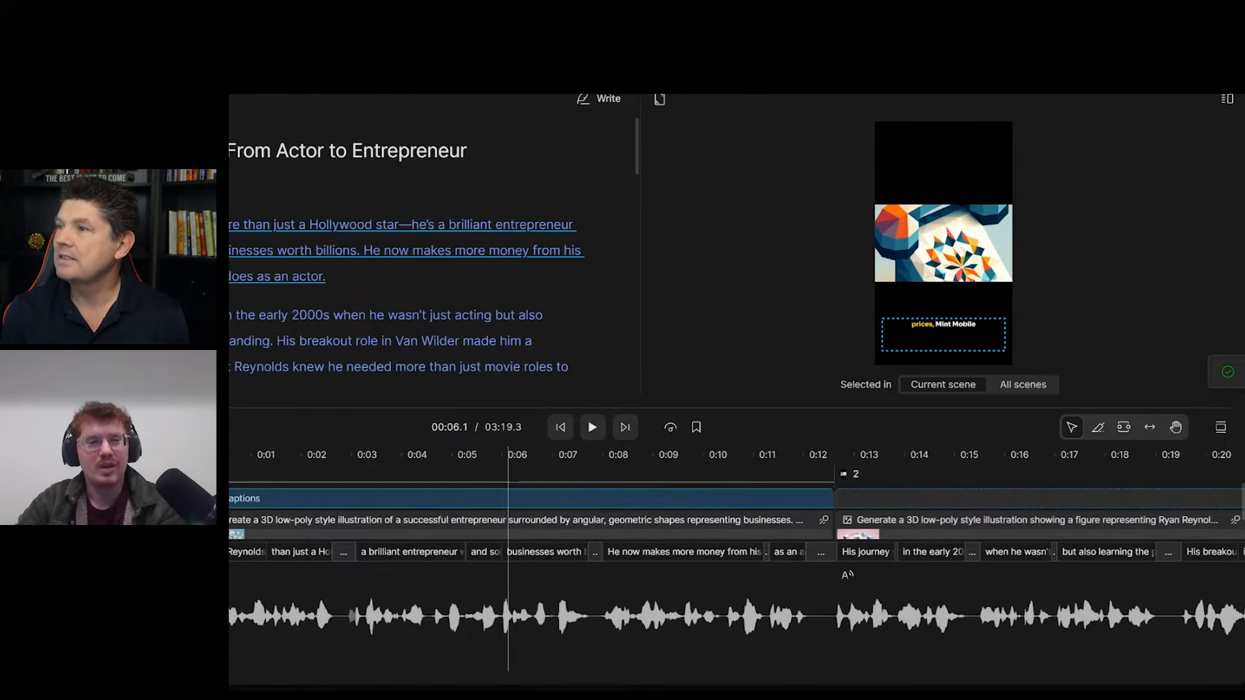
# Play the video from the start to hear the regenerated narration and pause at the word "billions"
pyautogui.click(203, 454)
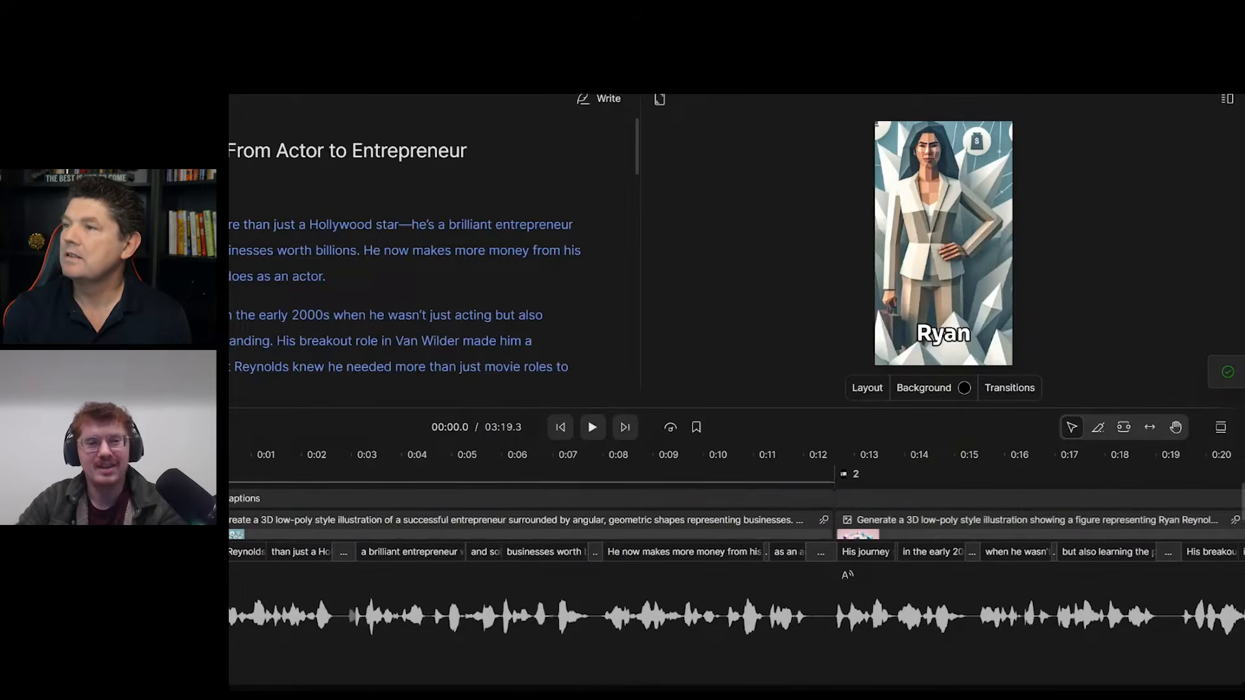
pyautogui.click(591, 428)
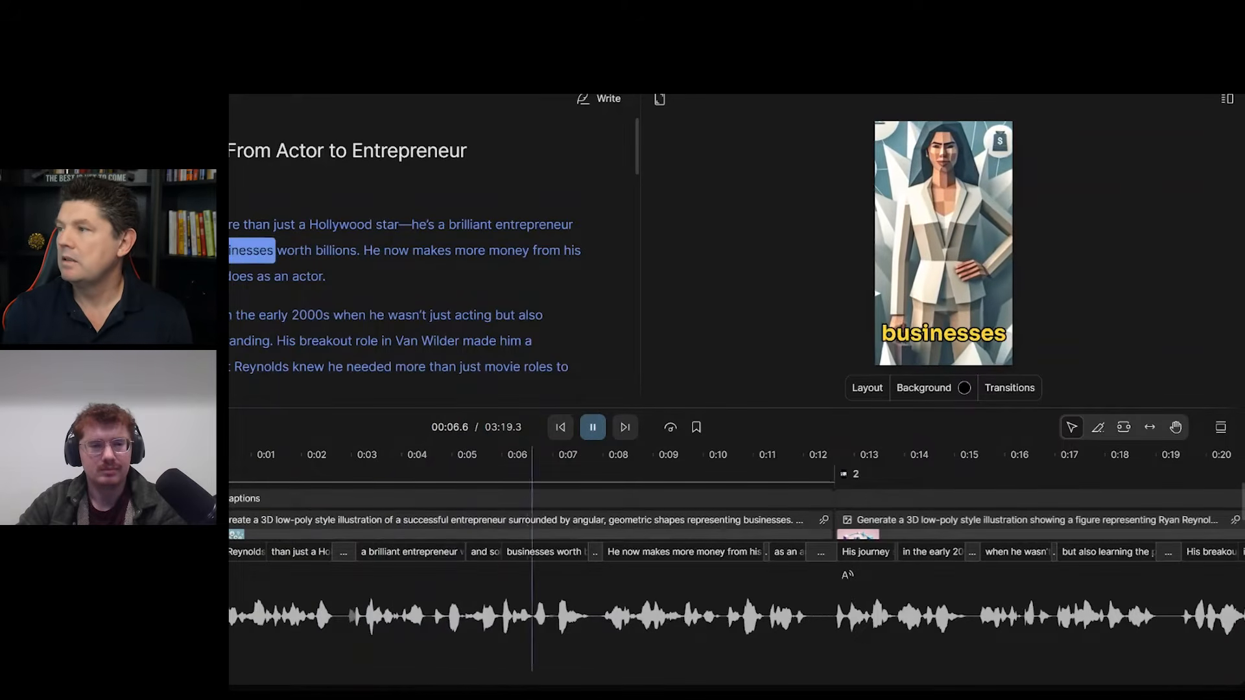
pyautogui.press('space')
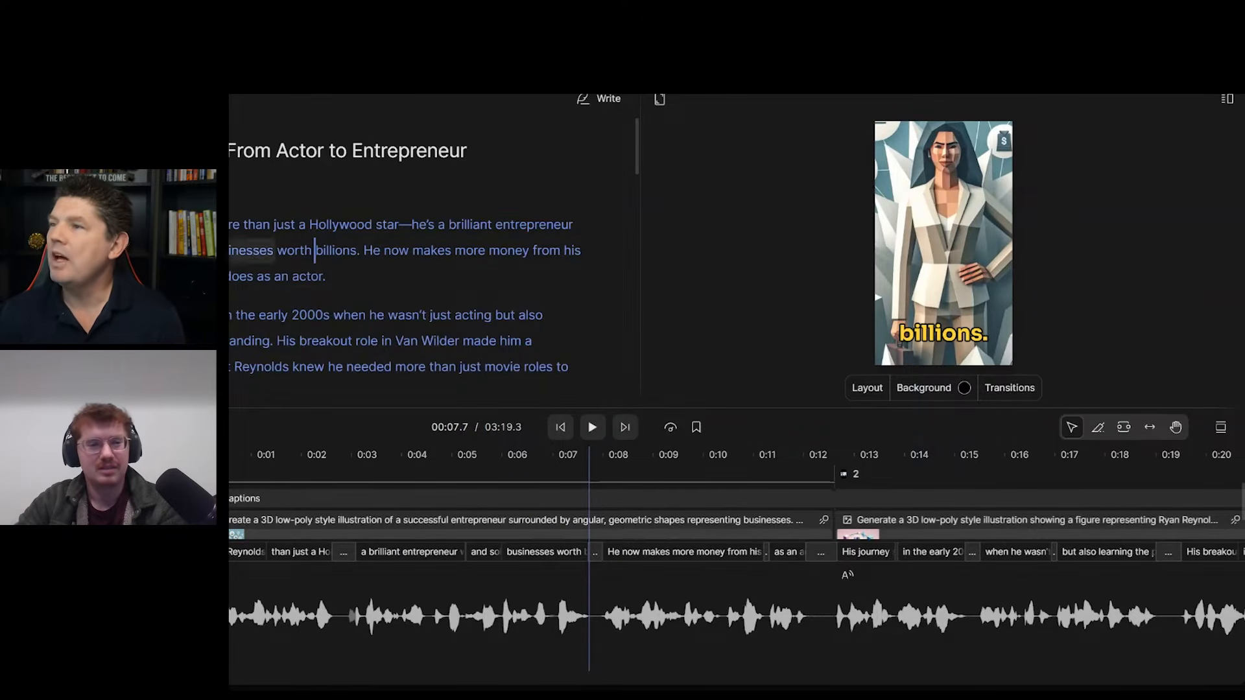
# Change the narration's speaker to the stock AI voice Judith and play the first scene, pausing at "billions"
pyautogui.click(230, 199)
pyautogui.click(260, 431)
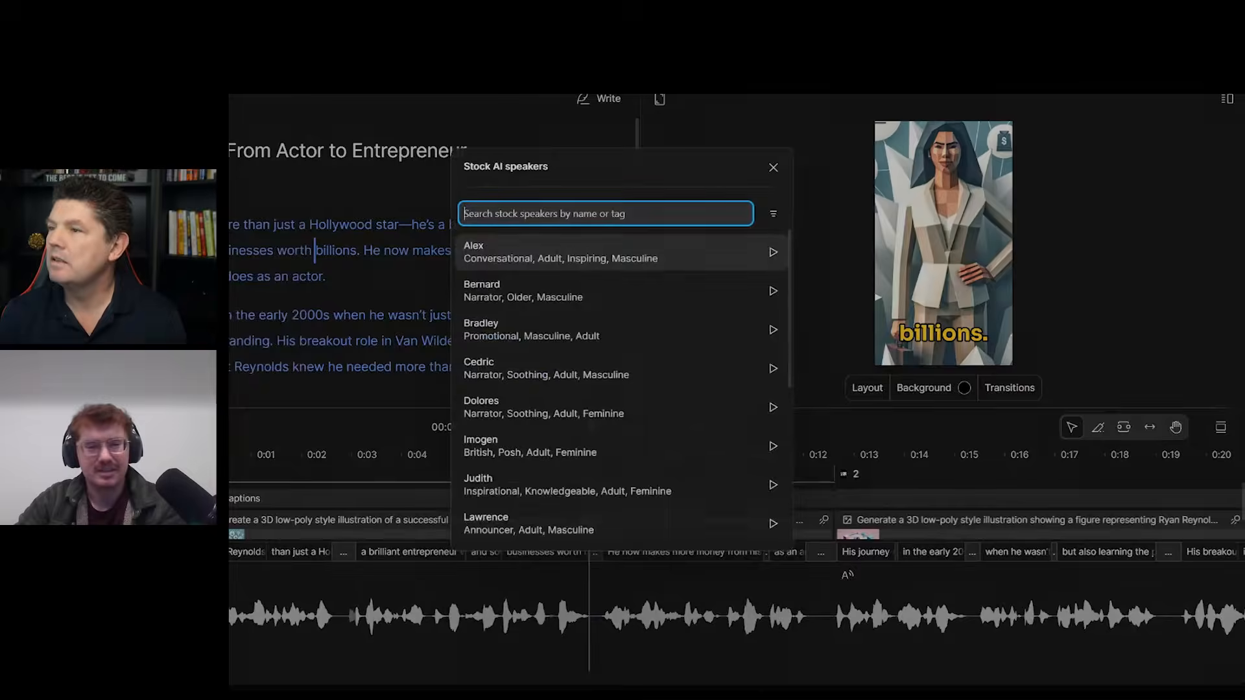
pyautogui.scroll(-5, 608, 417)
pyautogui.scroll(3, 594, 369)
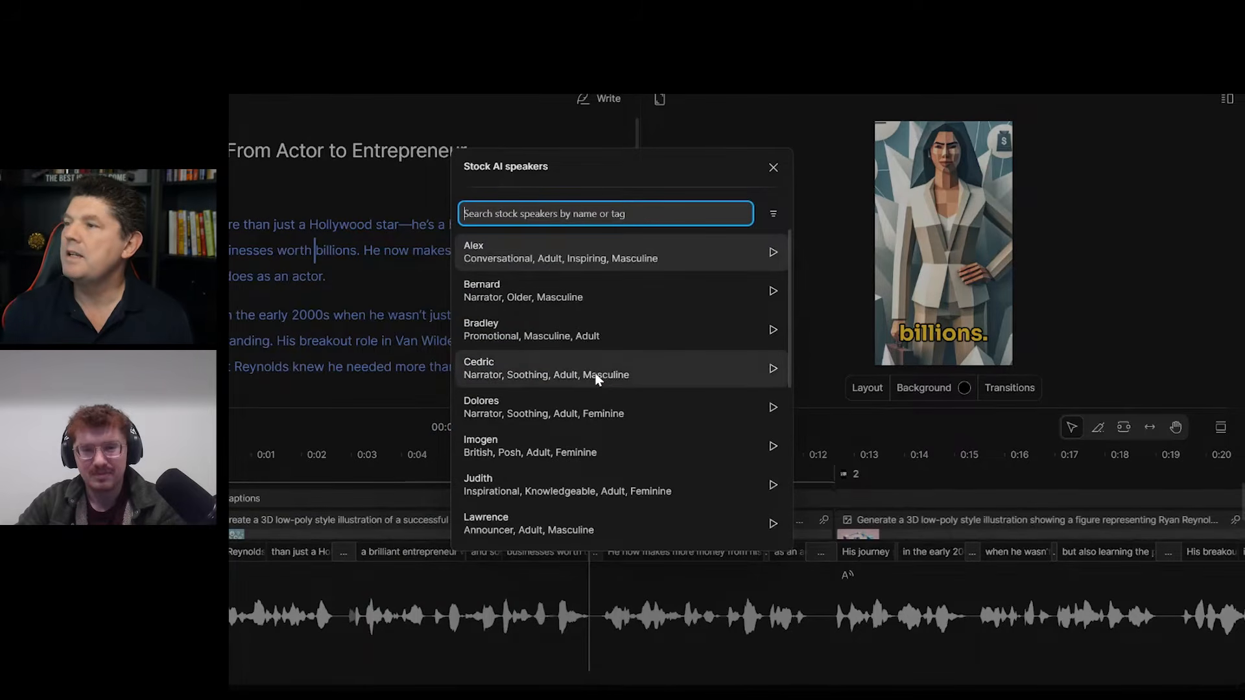
pyautogui.scroll(-2, 596, 376)
pyautogui.scroll(3, 593, 373)
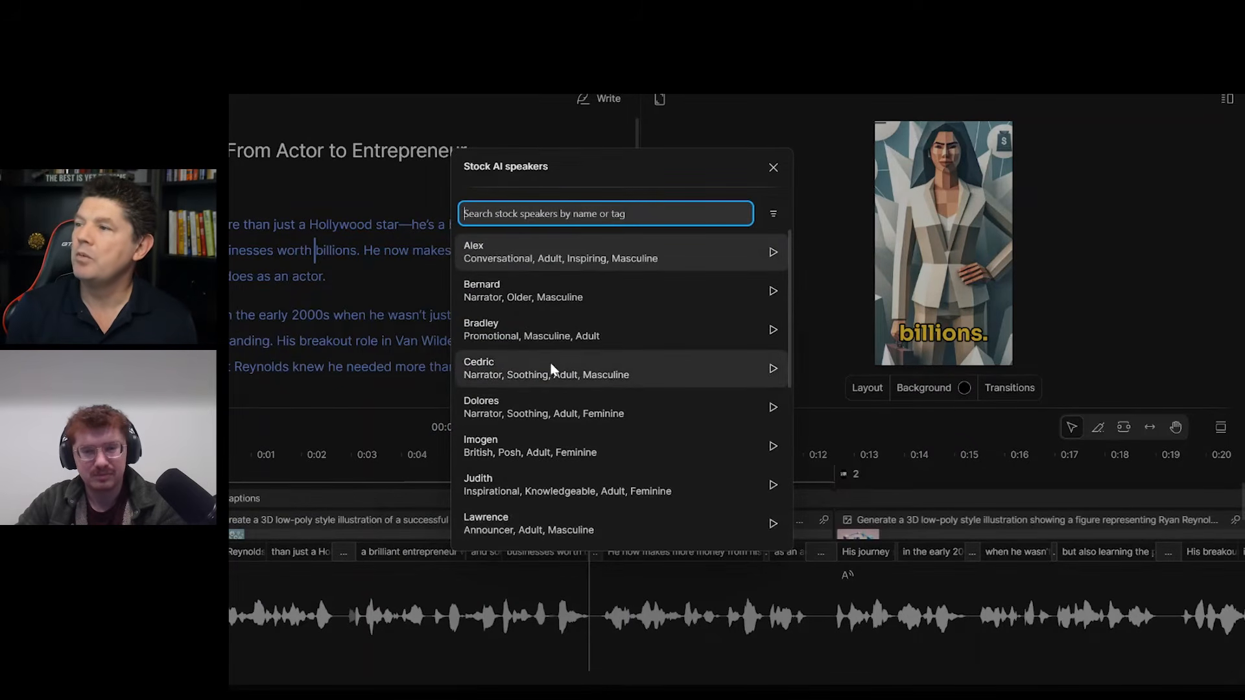
pyautogui.scroll(-2, 550, 367)
pyautogui.scroll(-2, 550, 371)
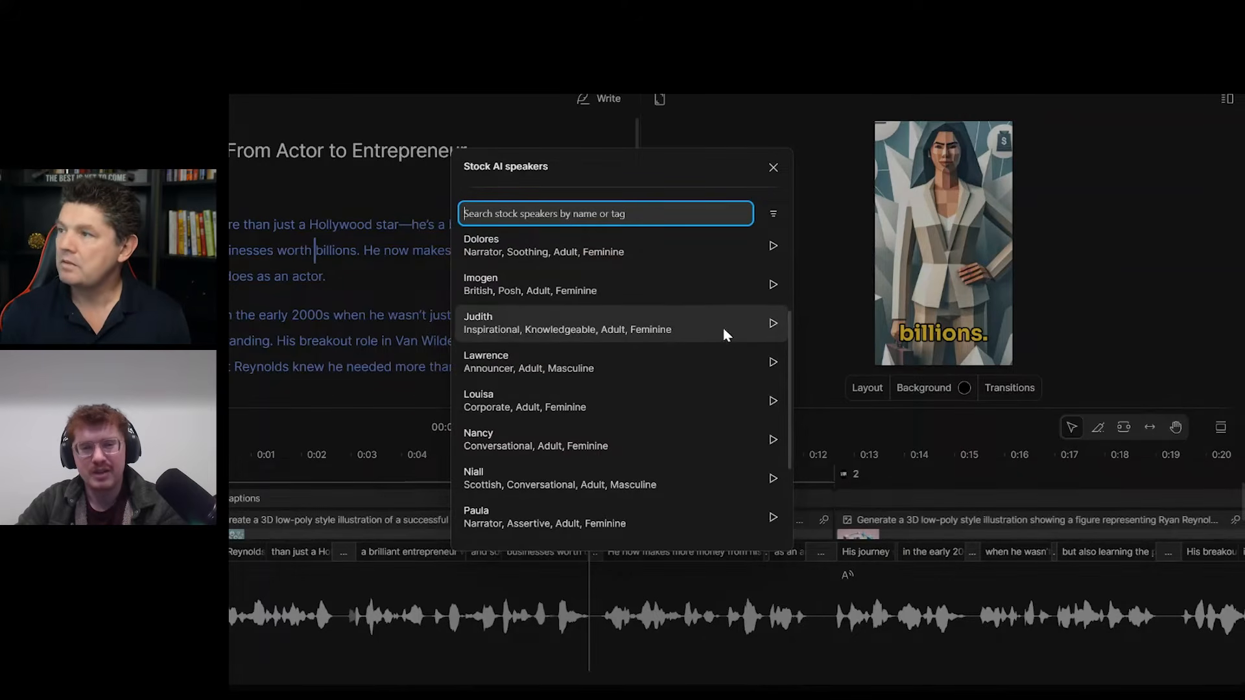
pyautogui.click(771, 329)
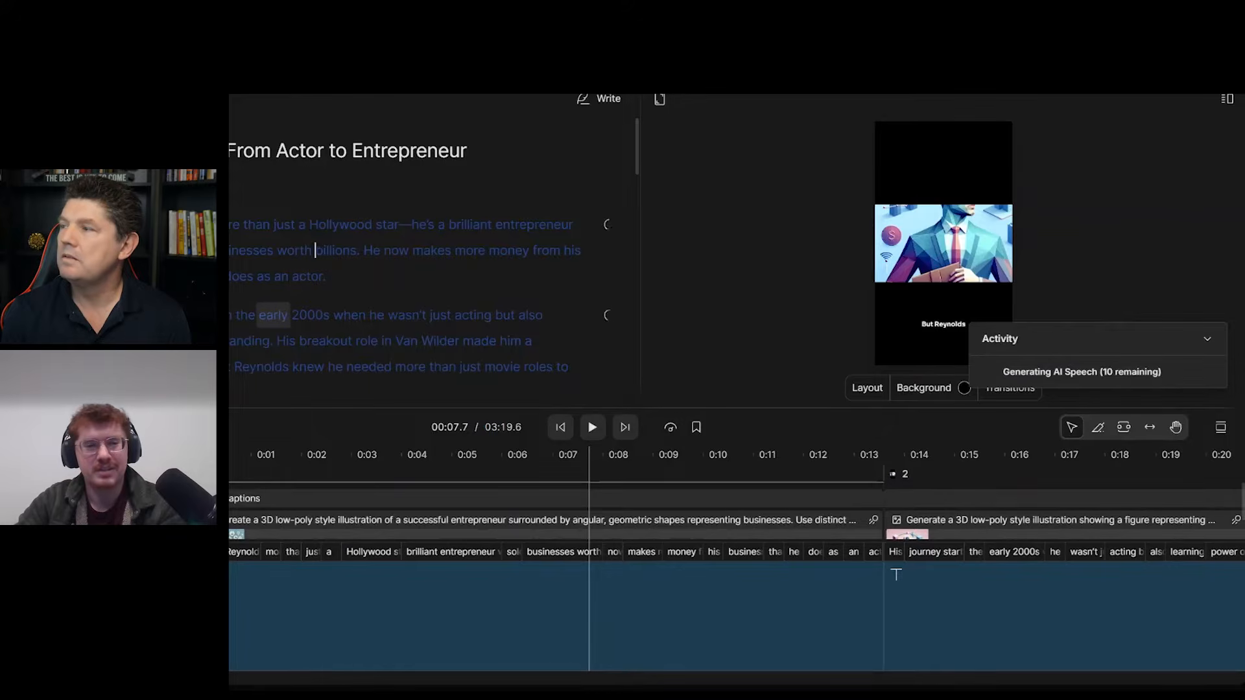
pyautogui.click(592, 428)
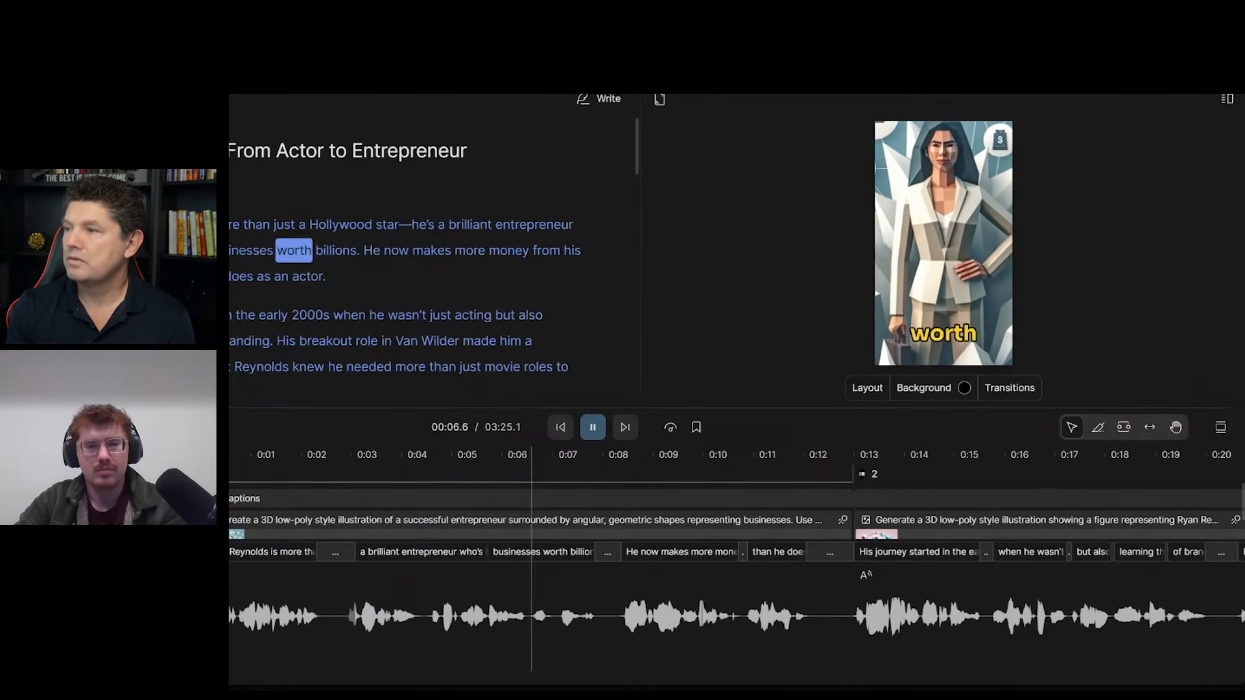
pyautogui.click(591, 429)
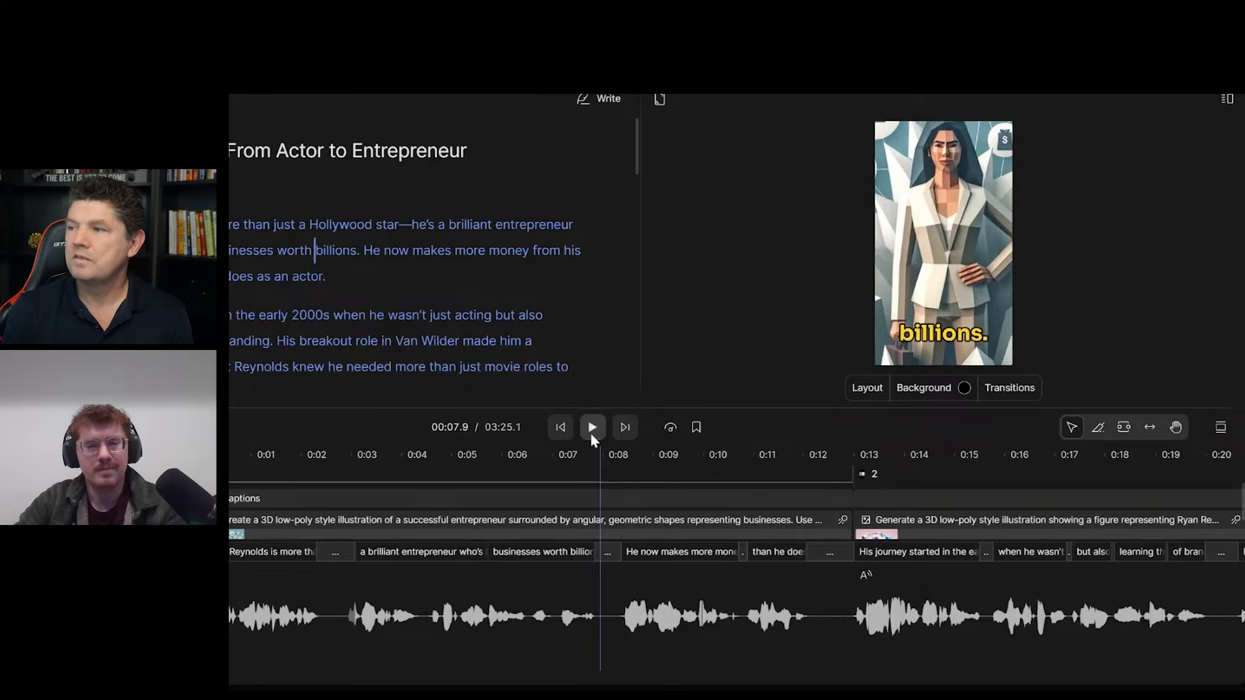